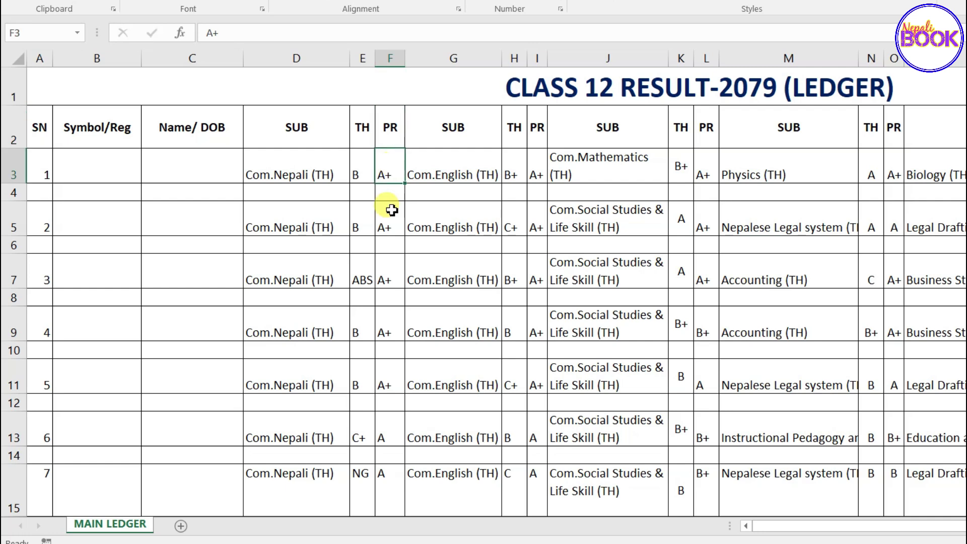
# - Examine the ledger's header row and the students' subject, TH and PR grade columns
pyautogui.moveTo(357, 180); pyautogui.dragTo(380, 190)
pyautogui.moveTo(509, 166); pyautogui.dragTo(534, 225)
pyautogui.click(533, 225)
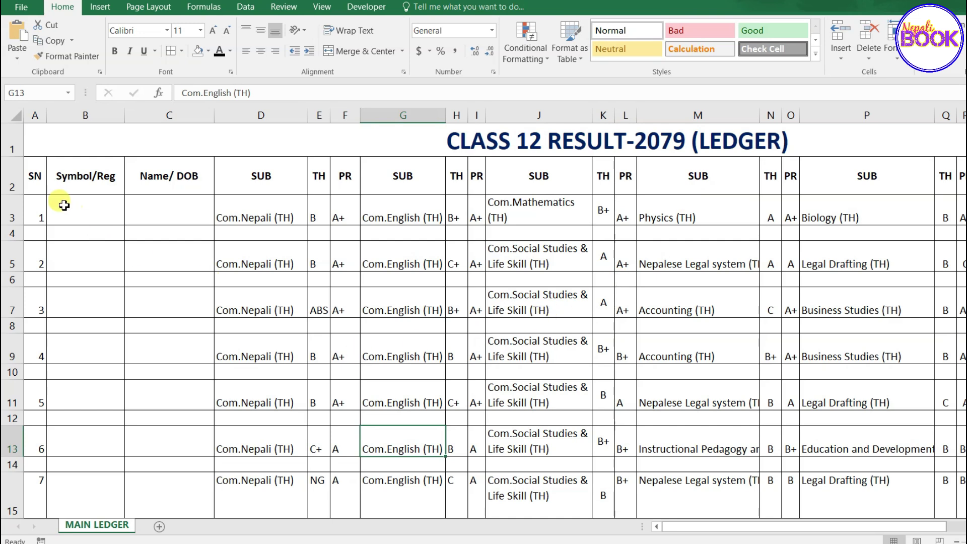
pyautogui.moveTo(37, 179); pyautogui.dragTo(602, 180)
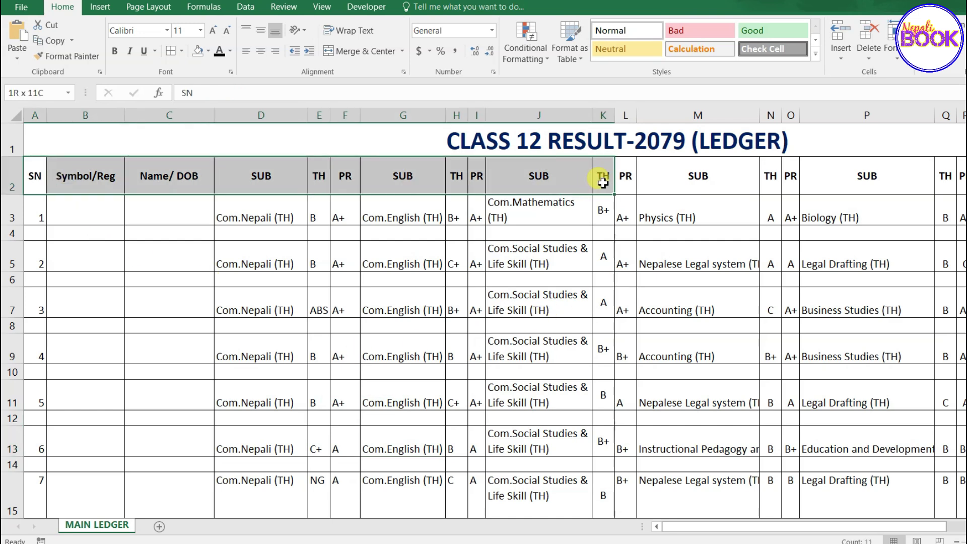
pyautogui.click(87, 176)
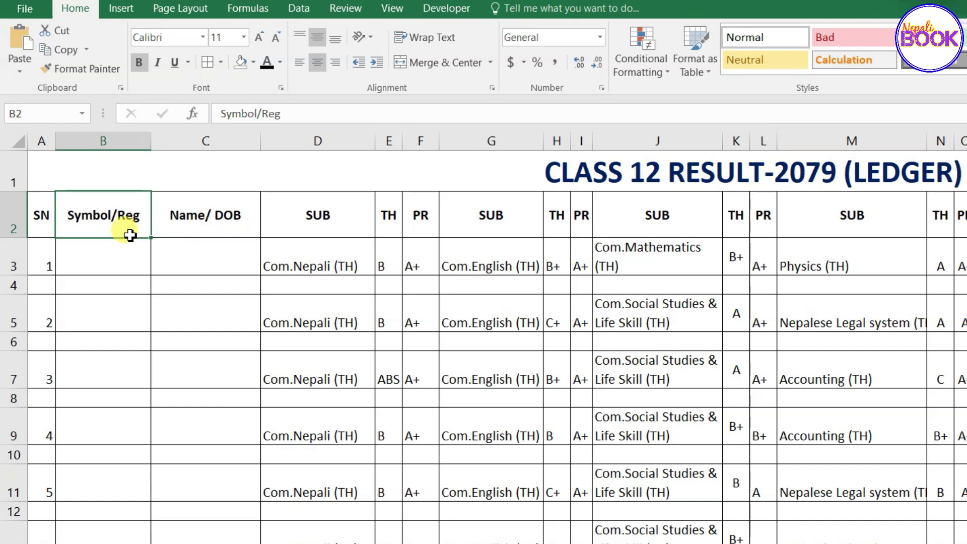
pyautogui.click(217, 216)
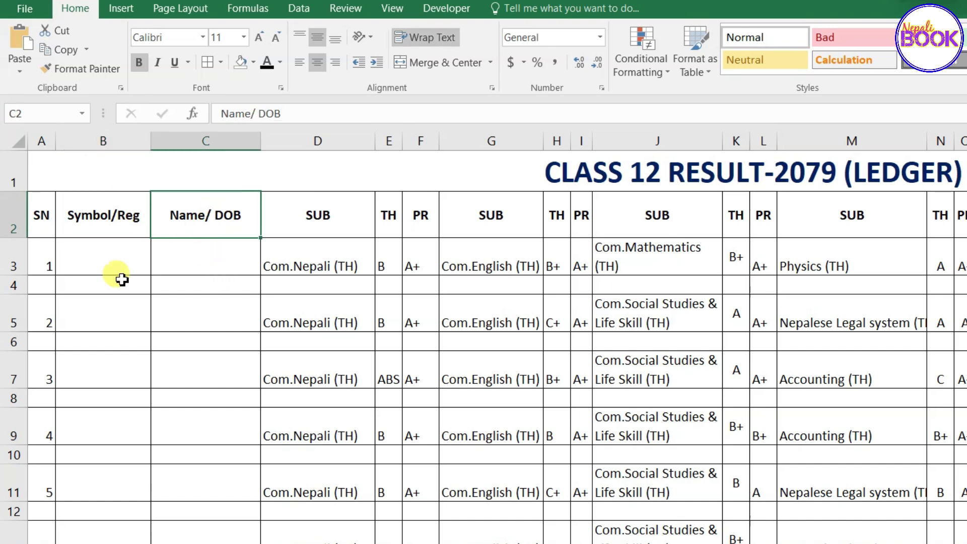
pyautogui.click(107, 256)
pyautogui.moveTo(107, 256); pyautogui.dragTo(198, 509)
pyautogui.click(229, 337)
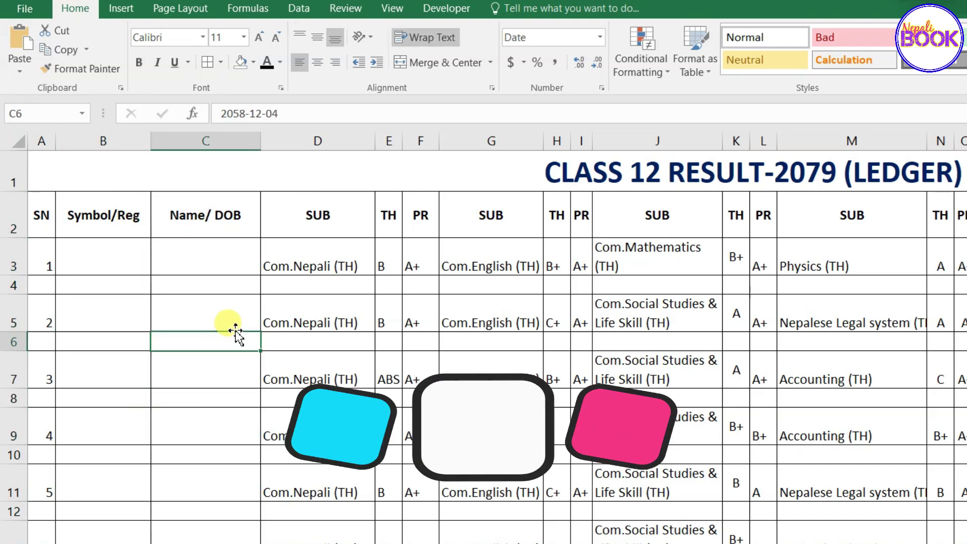
pyautogui.click(304, 216)
pyautogui.click(312, 262)
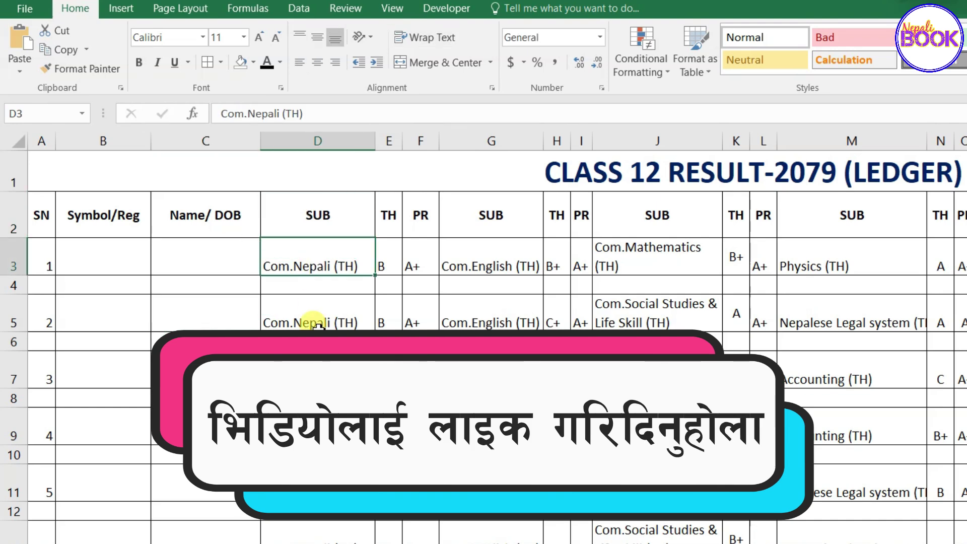
pyautogui.click(385, 215)
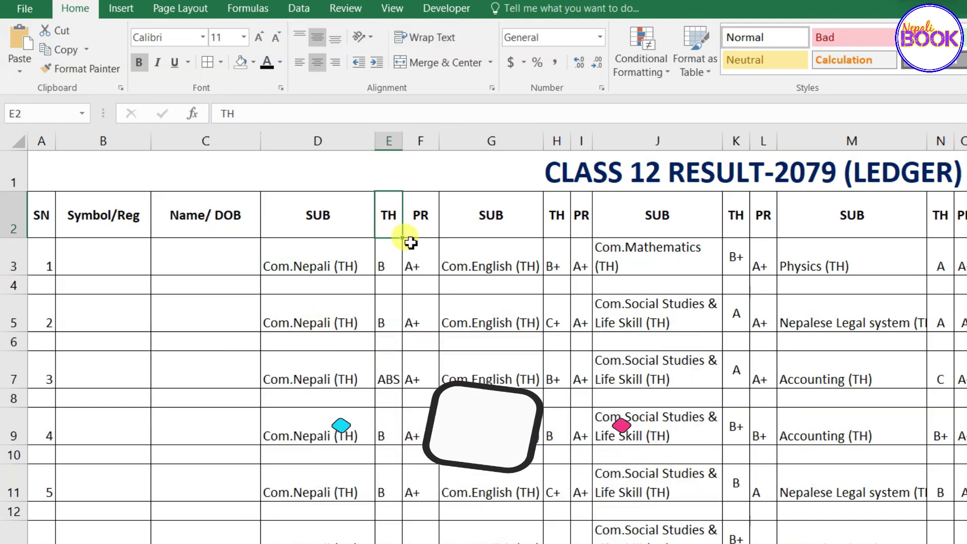
pyautogui.click(428, 215)
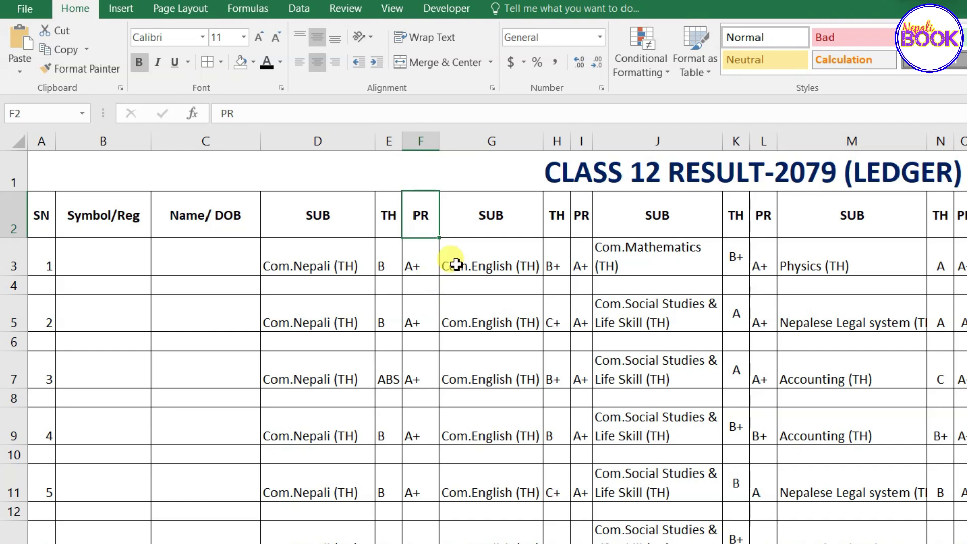
pyautogui.click(492, 218)
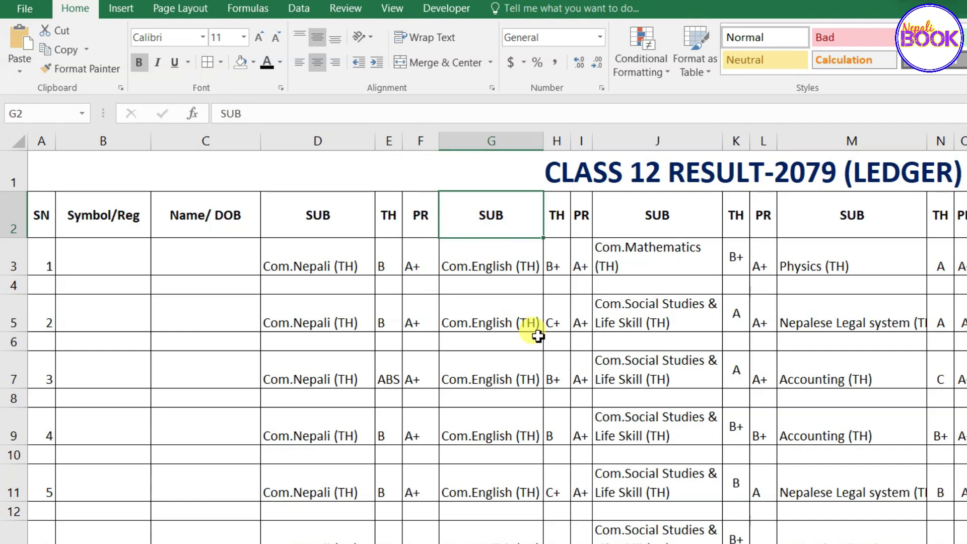
pyautogui.click(391, 255)
pyautogui.click(410, 263)
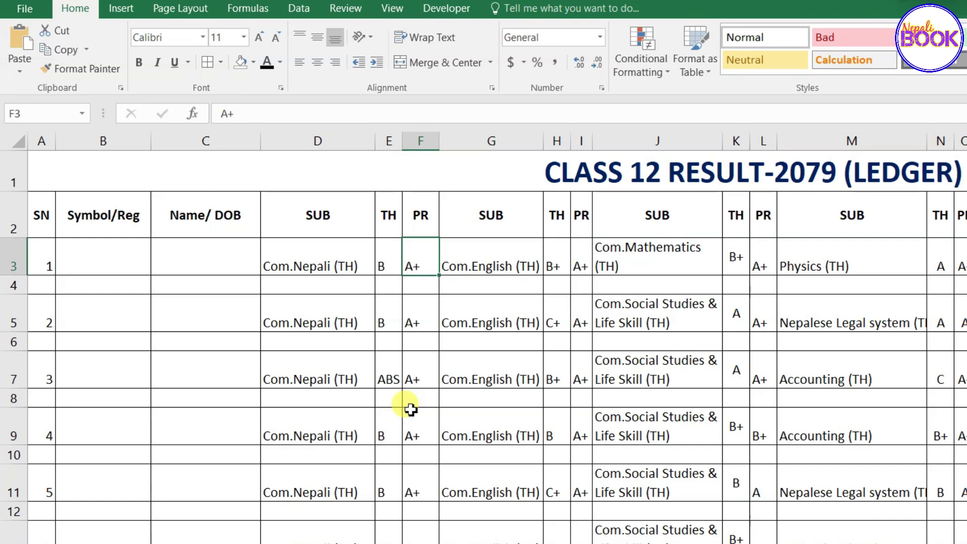
pyautogui.click(391, 267)
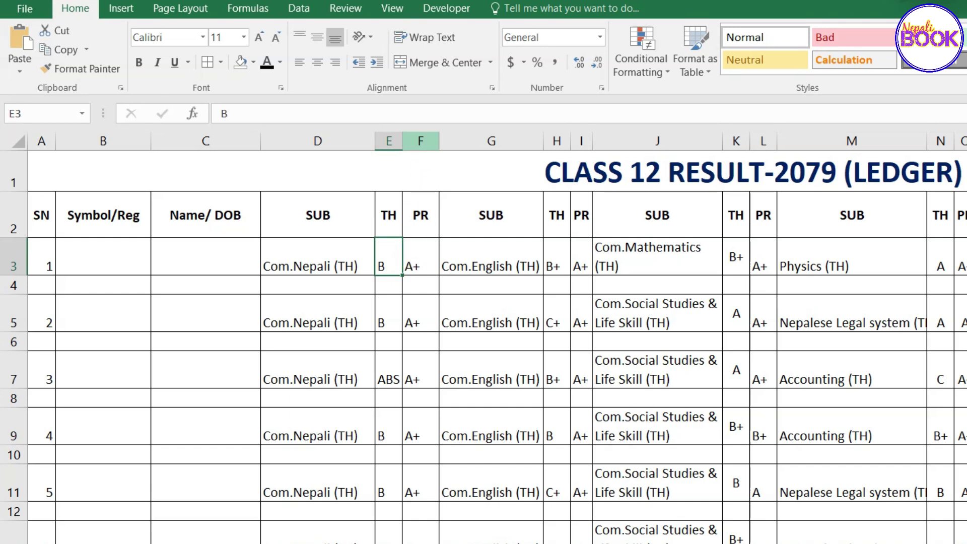
# - Insert two blank columns between the TH and PR columns of Com.Nepali
pyautogui.moveTo(426, 143); pyautogui.dragTo(482, 147)
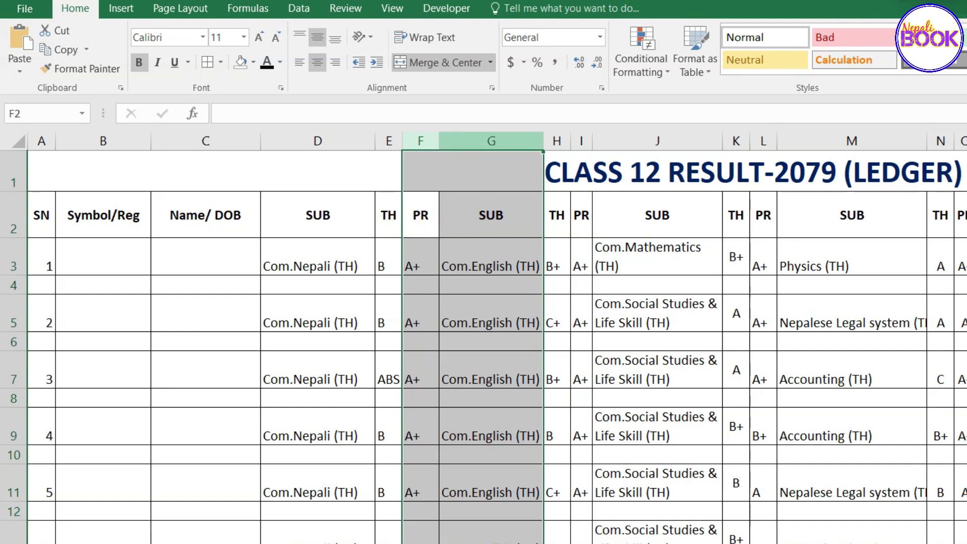
pyautogui.rightClick(486, 146)
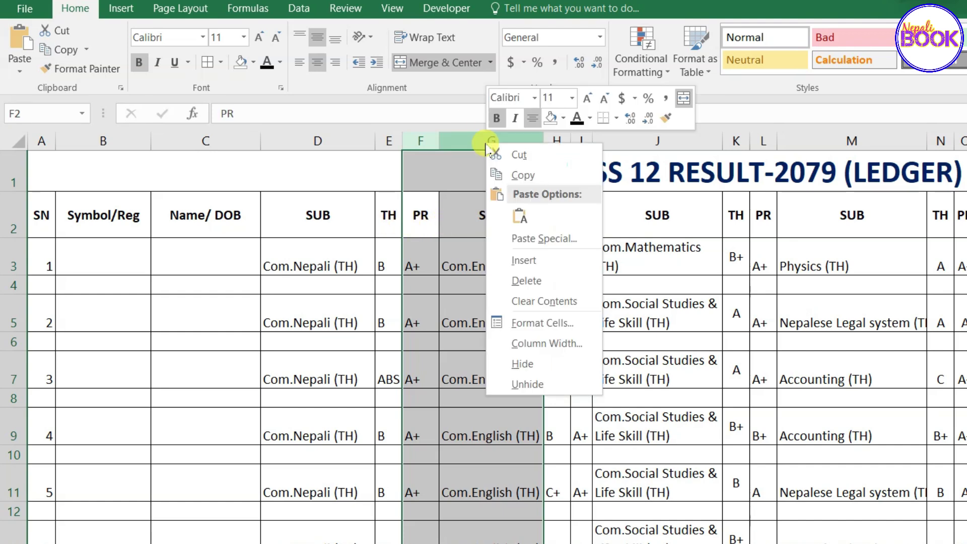
pyautogui.click(524, 260)
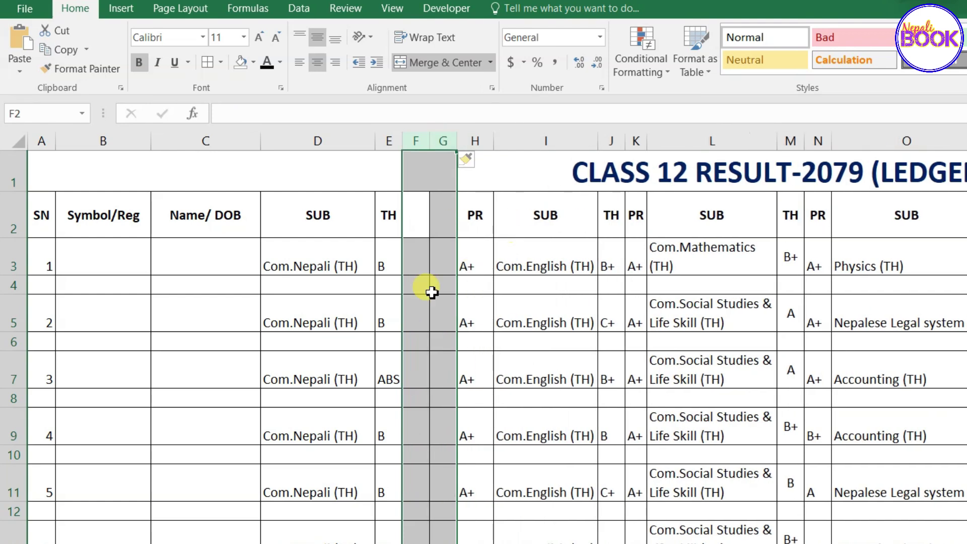
pyautogui.click(426, 288)
pyautogui.click(426, 222)
pyautogui.click(440, 231)
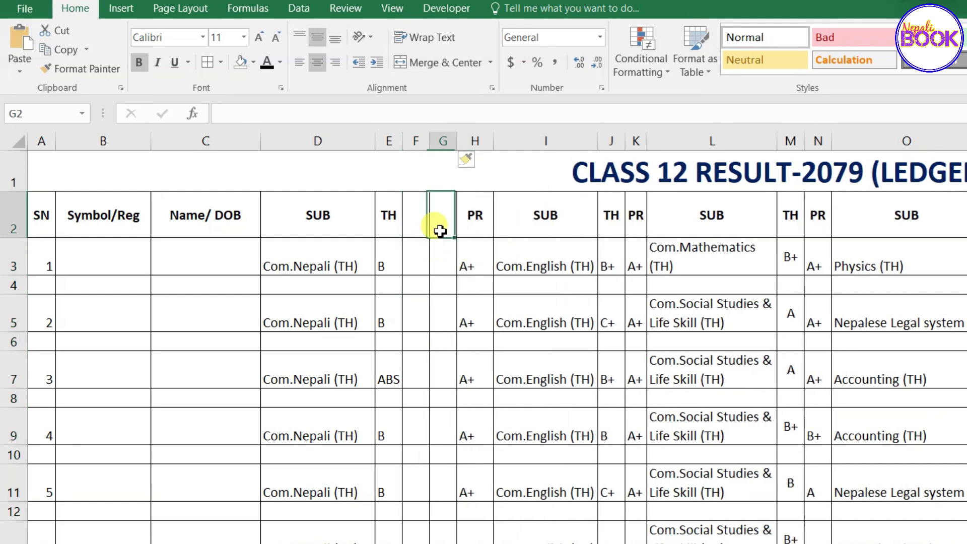
# - Head the two new columns GP and WGP in row 2, and widen the WGP column to fit its heading
pyautogui.click(390, 217)
pyautogui.click(428, 225)
pyautogui.click(442, 221)
pyautogui.press('Left')
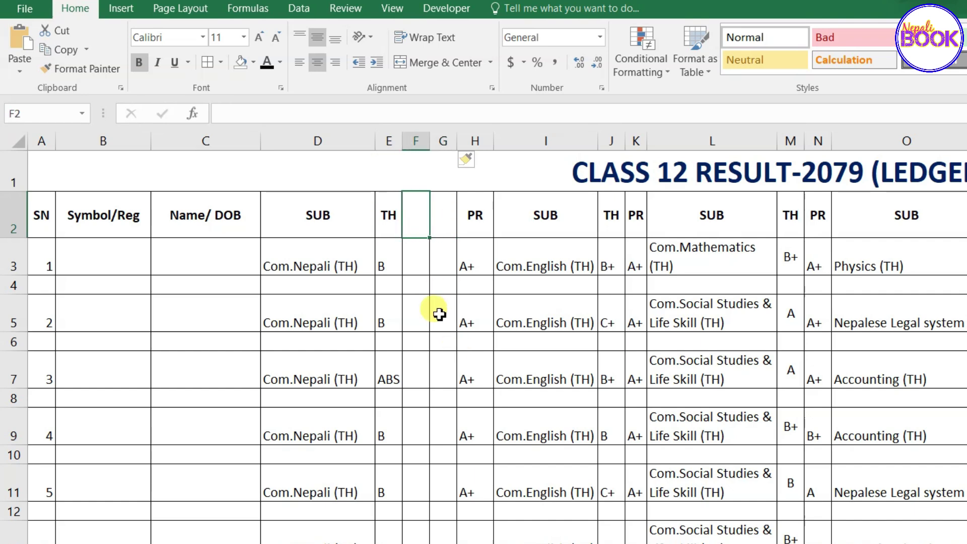
pyautogui.write('GP')
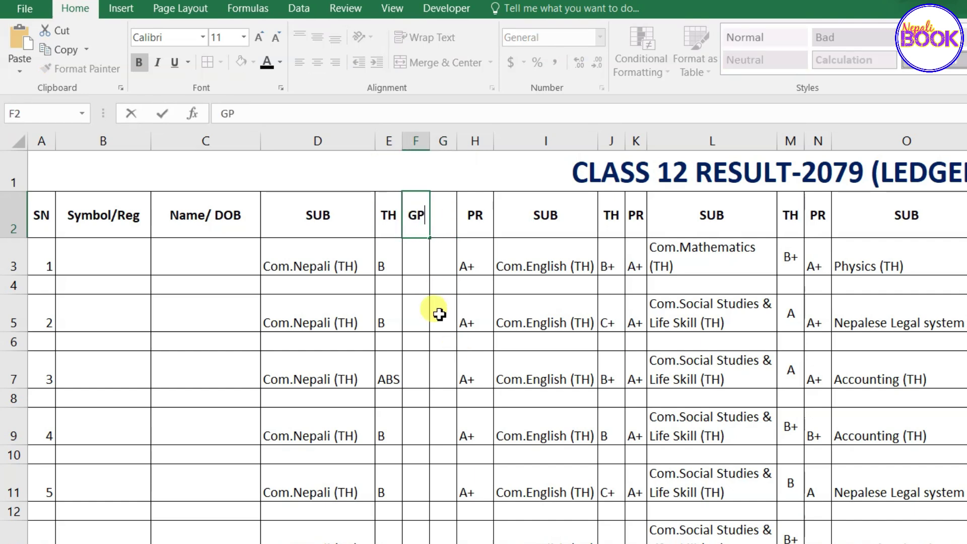
pyautogui.press('Tab')
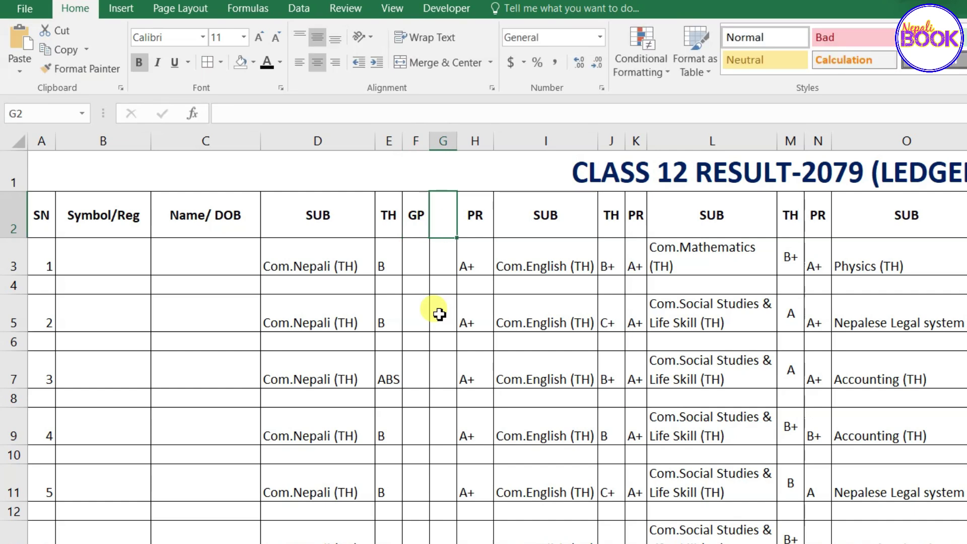
pyautogui.write('WGP')
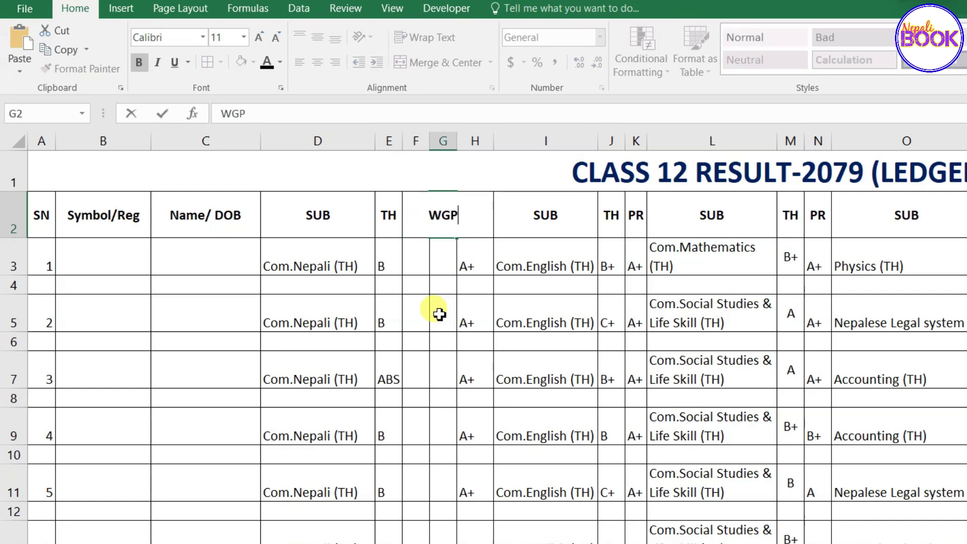
pyautogui.press('Return')
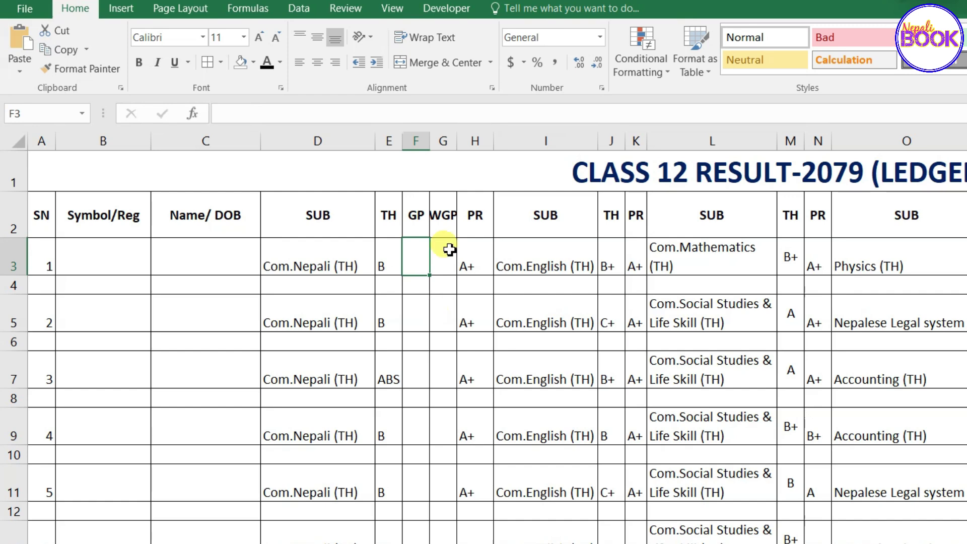
pyautogui.moveTo(457, 145); pyautogui.dragTo(463, 175)
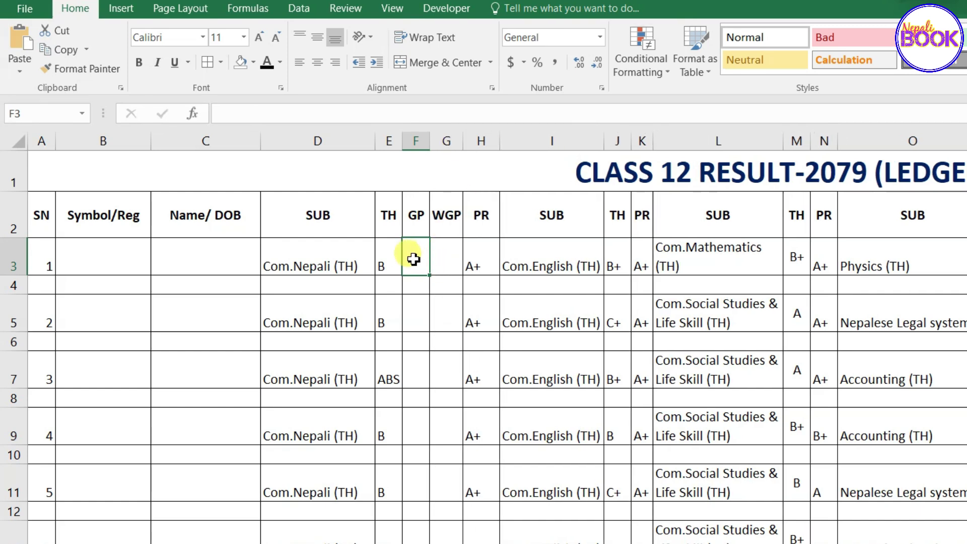
# - Switch to Notepad and copy the whole nested IF formula that converts the letter grade in E3 to a grade point
pyautogui.click(380, 264)
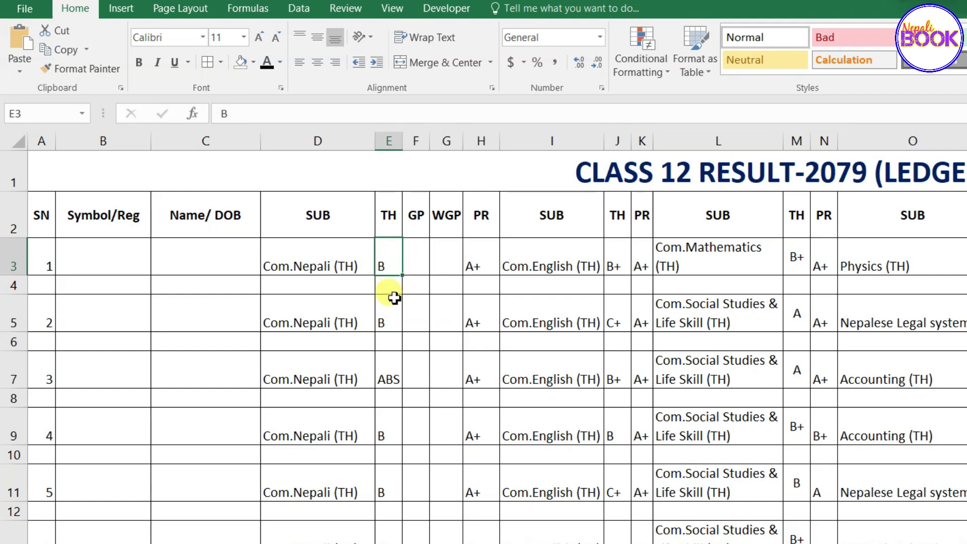
pyautogui.click(416, 265)
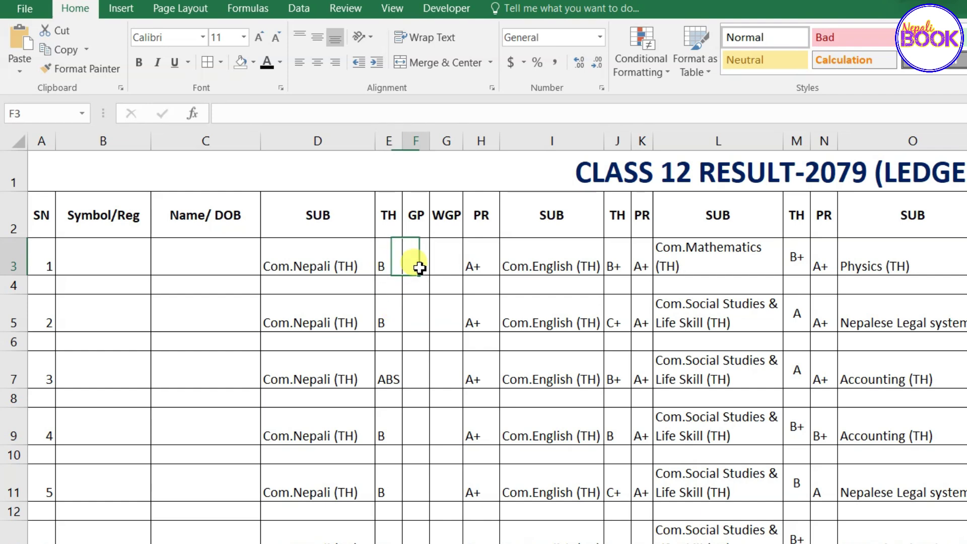
pyautogui.click(385, 265)
pyautogui.click(417, 261)
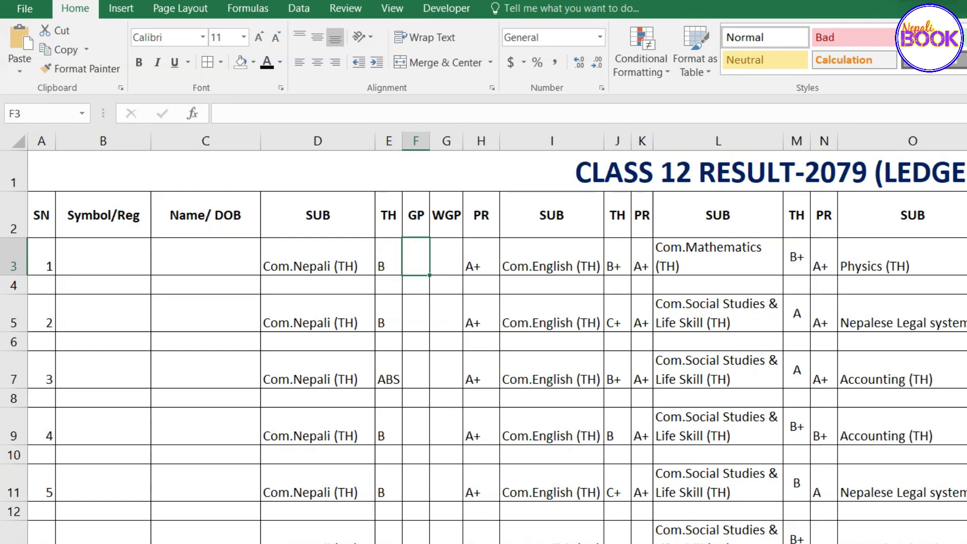
pyautogui.click(493, 536)
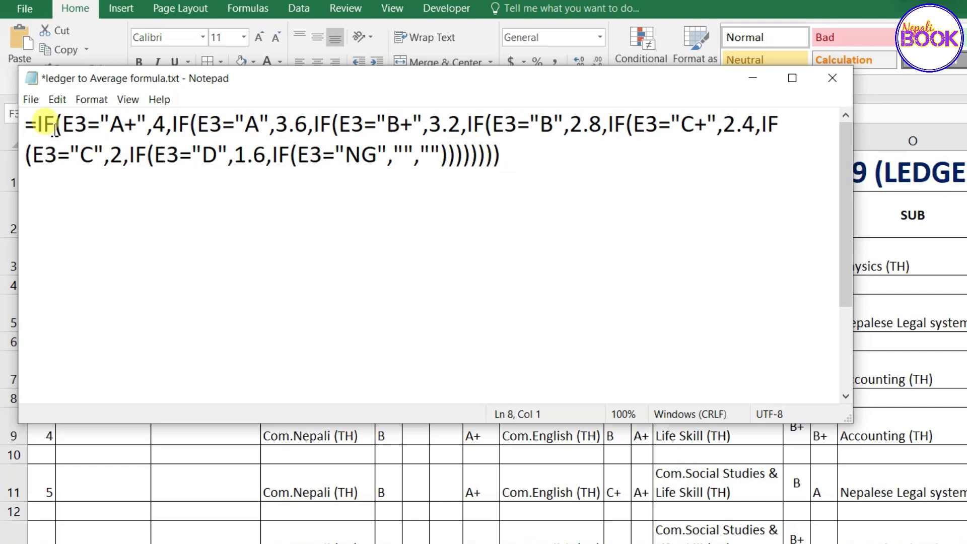
pyautogui.click(246, 124)
pyautogui.moveTo(276, 123); pyautogui.dragTo(288, 124)
pyautogui.moveTo(387, 123); pyautogui.dragTo(448, 123)
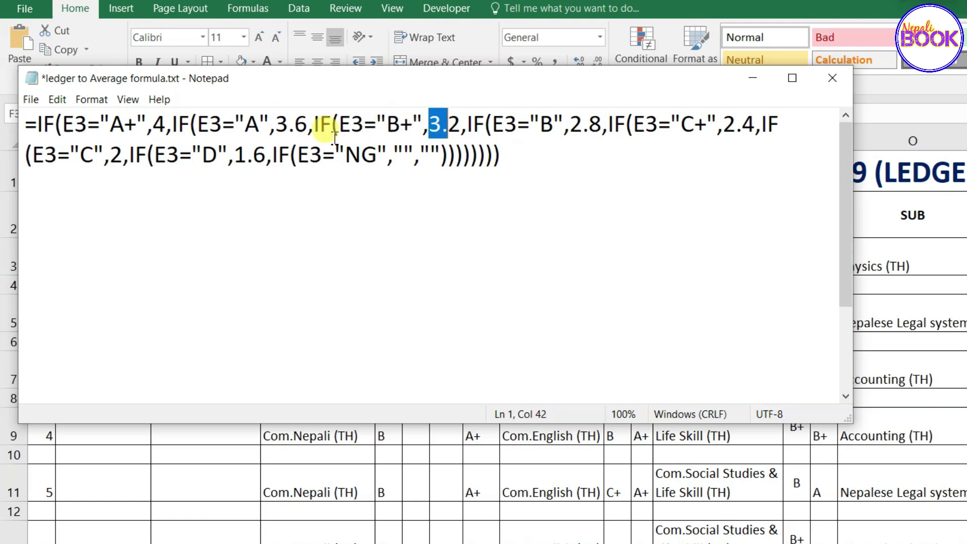
pyautogui.moveTo(502, 158); pyautogui.dragTo(24, 123)
pyautogui.hotkey('ctrl', 'c')
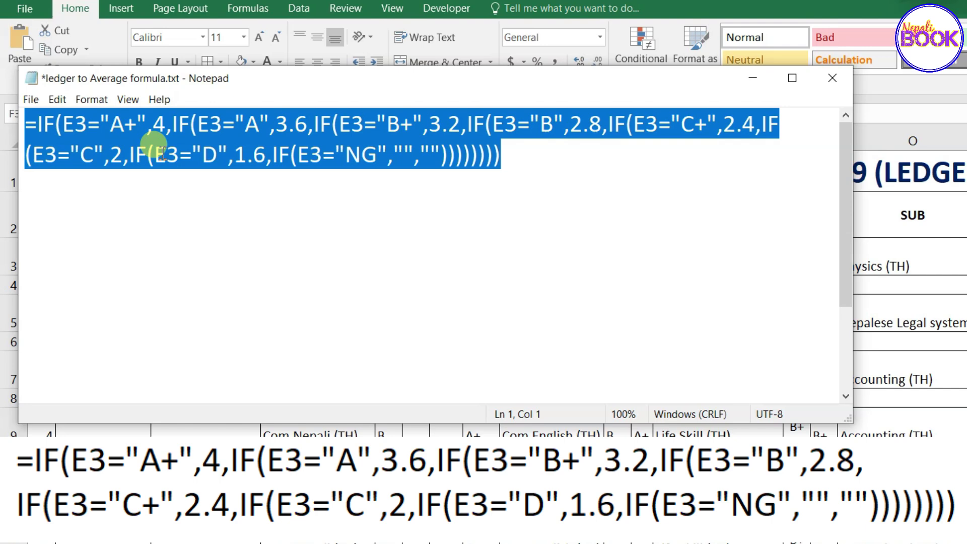
pyautogui.click(752, 78)
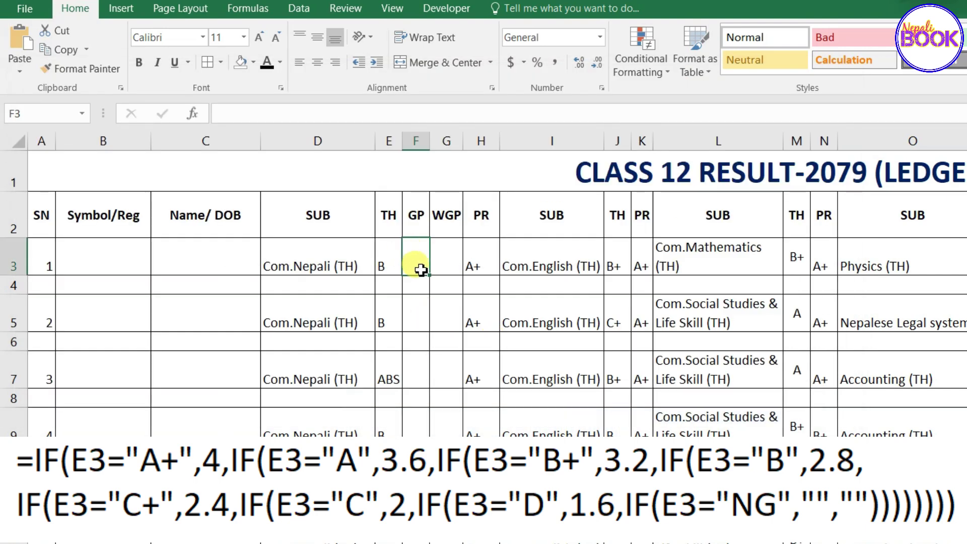
# - Paste the copied nested IF formula into F3 under GP and check that it refers to the TH grade in E3
pyautogui.hotkey('ctrl', 'v')
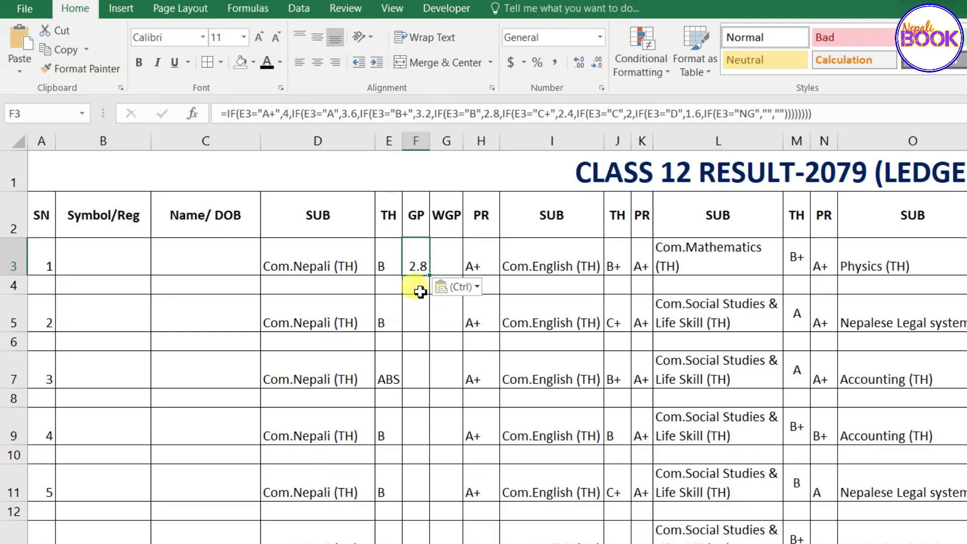
pyautogui.doubleClick(416, 266)
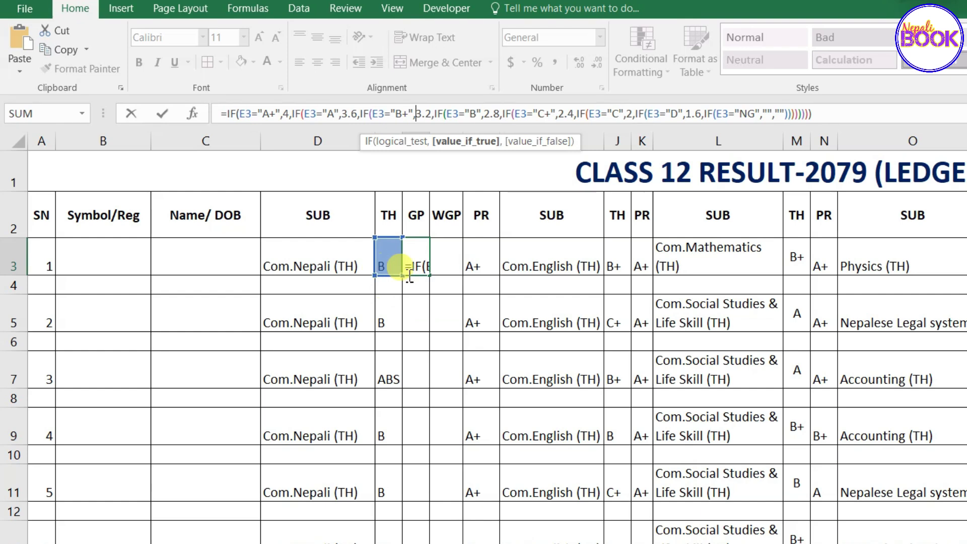
pyautogui.press('Return')
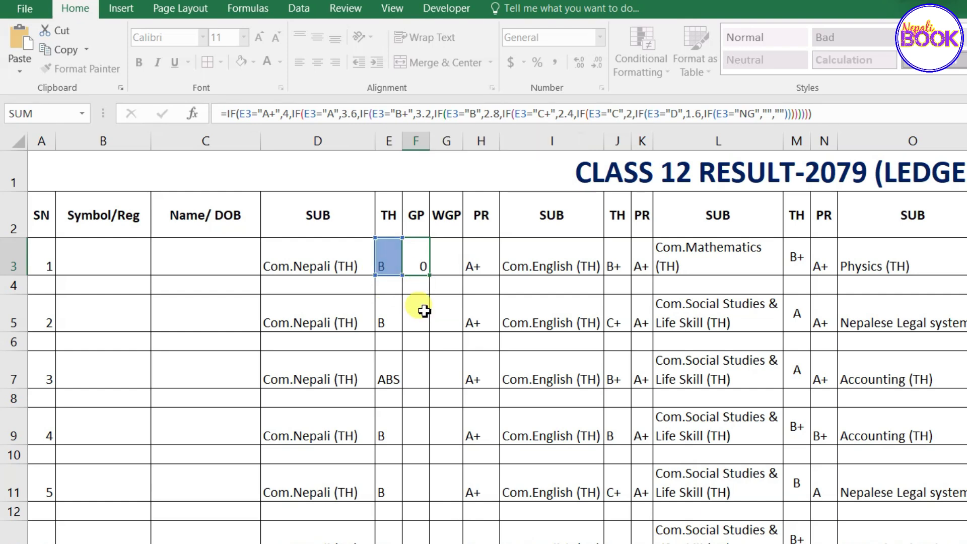
pyautogui.click(421, 253)
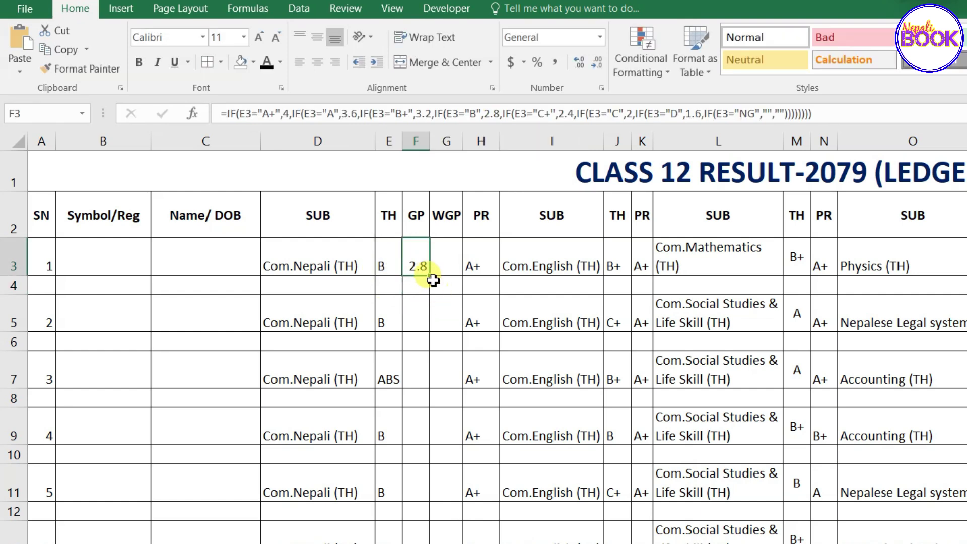
# - Fill the F3 grade point formula down the GP column for the students below, and check the first rows
pyautogui.moveTo(433, 276)
pyautogui.mouseDown()
pyautogui.moveTo(438, 486)
pyautogui.moveTo(429, 542)
pyautogui.moveTo(418, 359)
pyautogui.moveTo(429, 543)
pyautogui.moveTo(418, 533)
pyautogui.moveTo(451, 483)
pyautogui.mouseUp()
pyautogui.scroll(20, 451, 483)
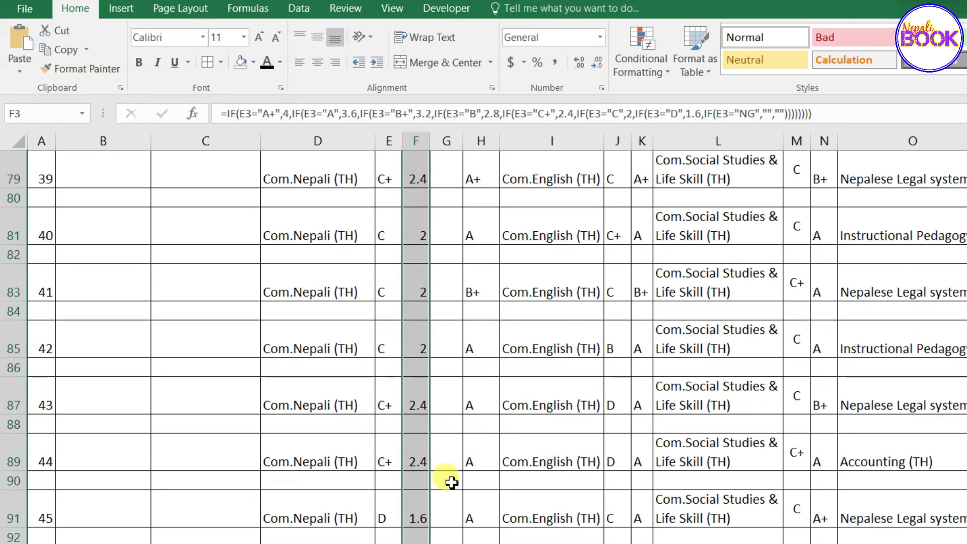
pyautogui.scroll(3, 451, 483)
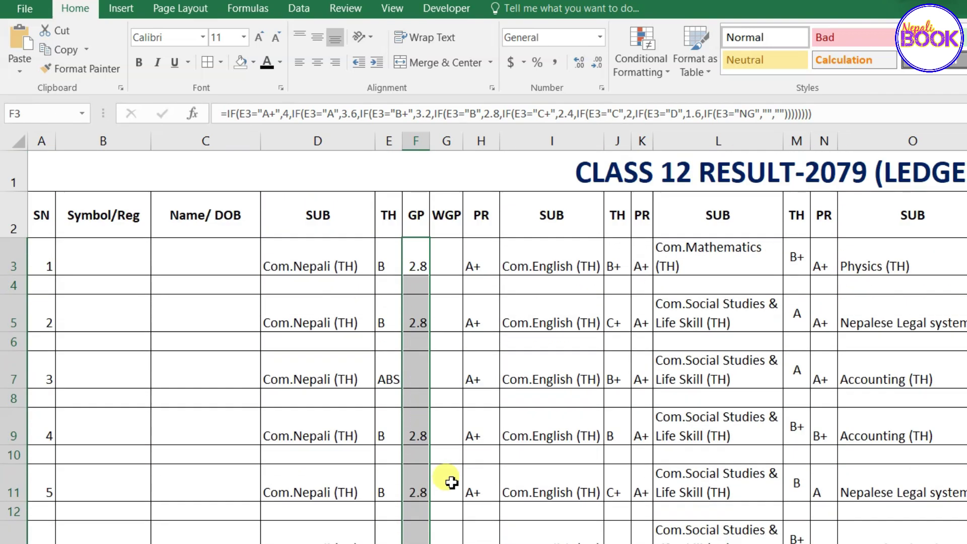
pyautogui.click(385, 323)
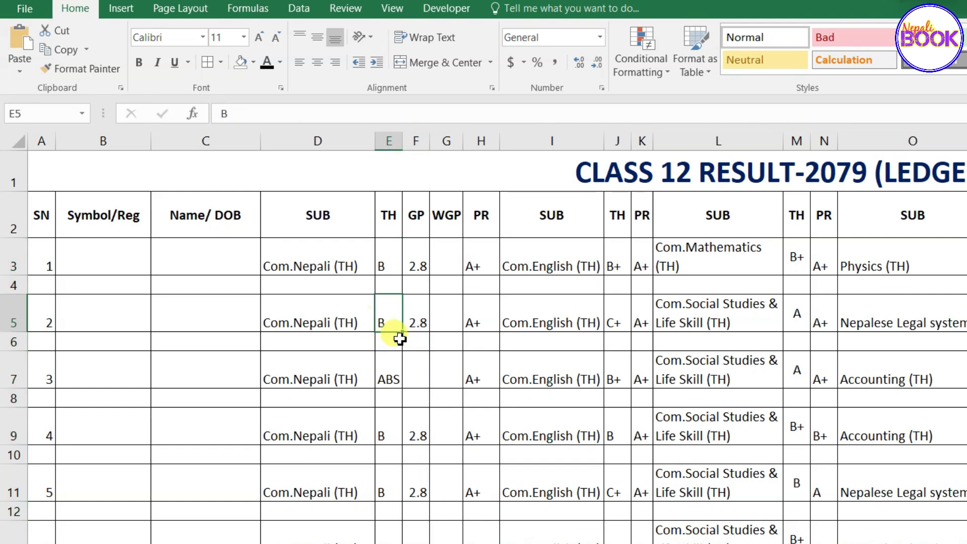
# - Check the GP formulas against the TH grades for several students, including the absent student in row 7 and the NG grade in row 15
pyautogui.click(391, 380)
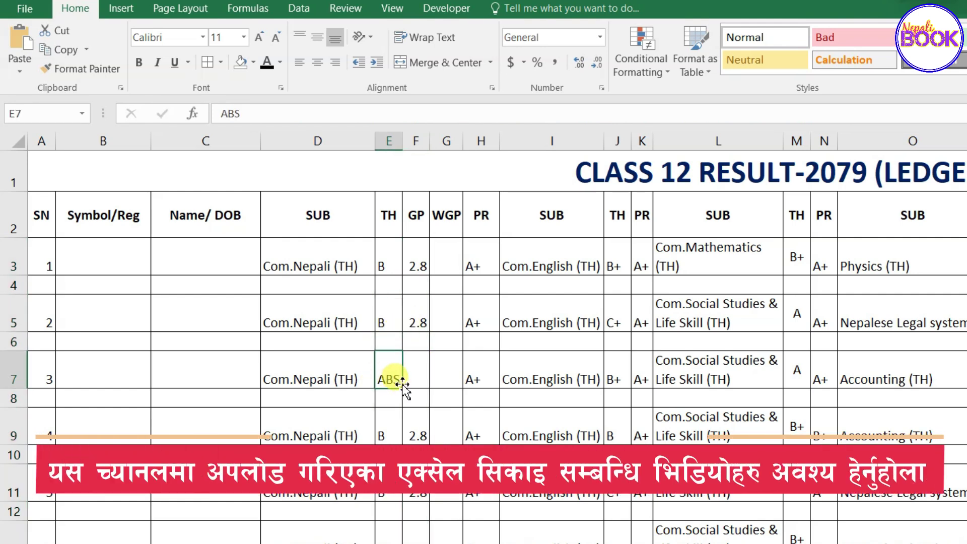
pyautogui.click(411, 378)
pyautogui.scroll(-2, 419, 438)
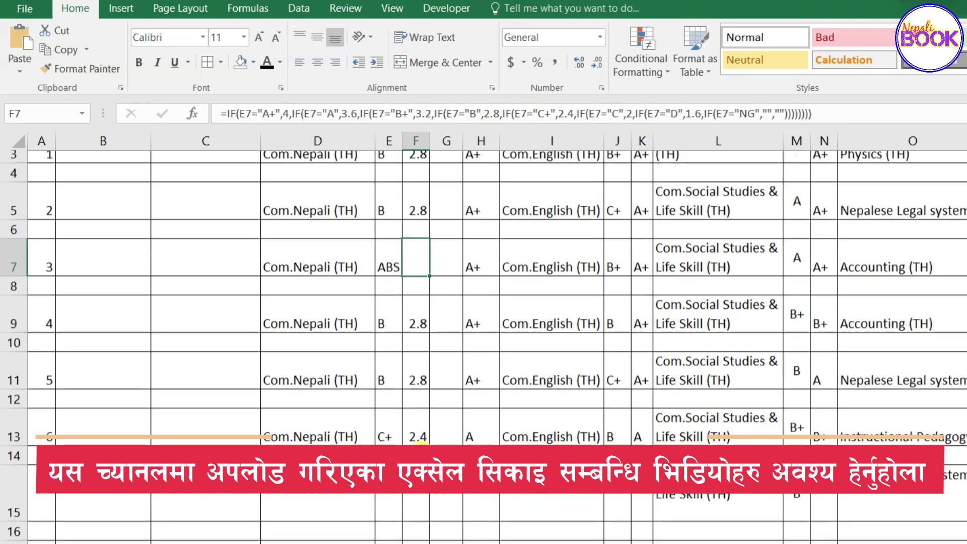
pyautogui.scroll(2, 422, 443)
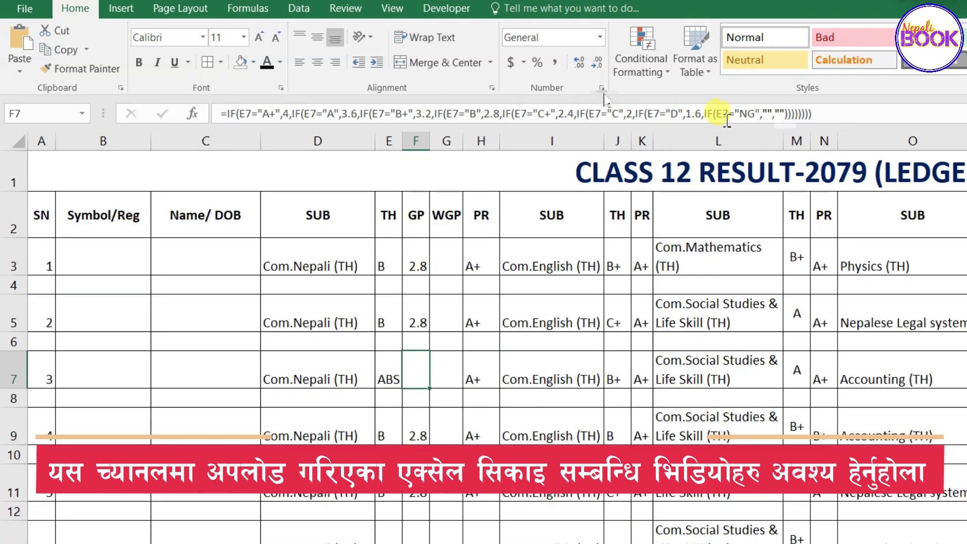
pyautogui.click(390, 433)
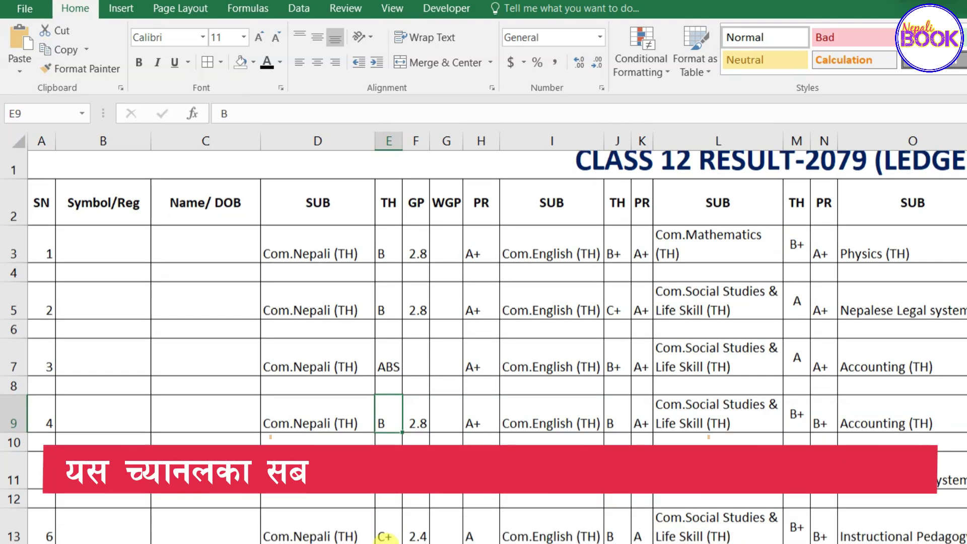
pyautogui.scroll(-1, 384, 523)
pyautogui.scroll(1, 389, 439)
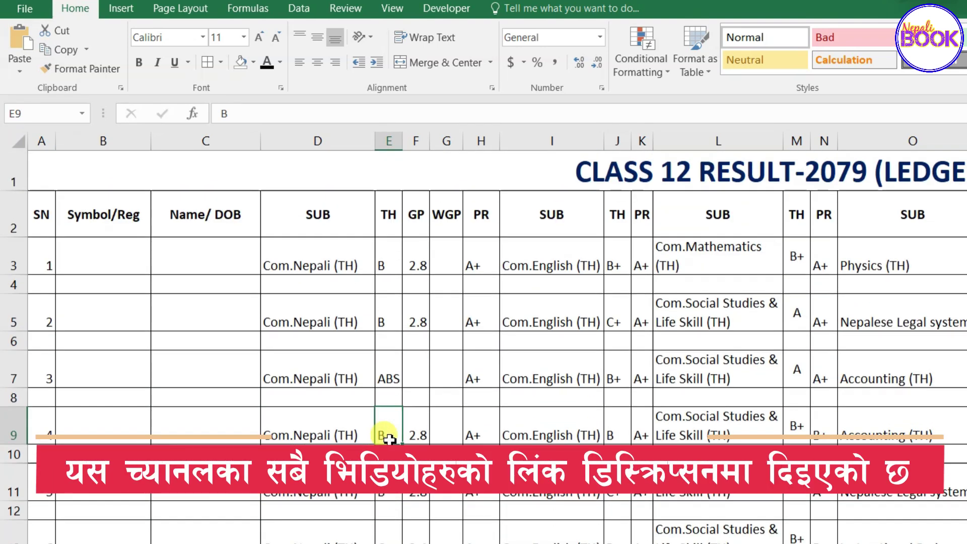
pyautogui.click(416, 432)
pyautogui.scroll(-1, 414, 327)
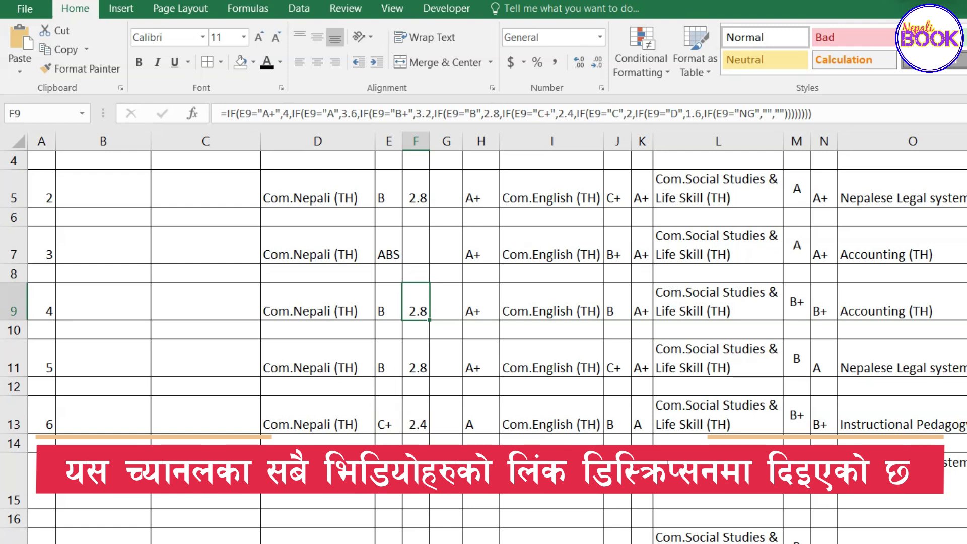
pyautogui.scroll(-1, 399, 523)
pyautogui.click(399, 405)
pyautogui.click(422, 427)
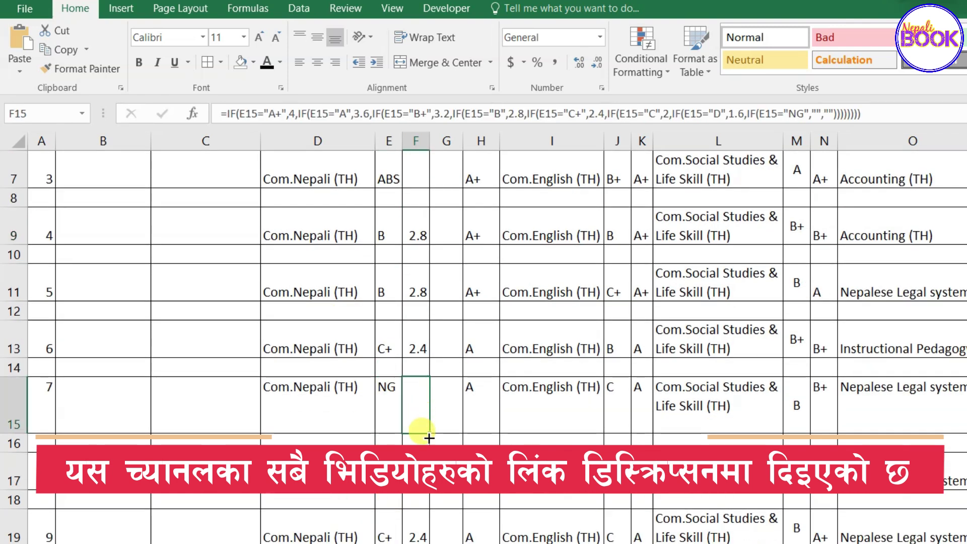
pyautogui.scroll(2, 422, 402)
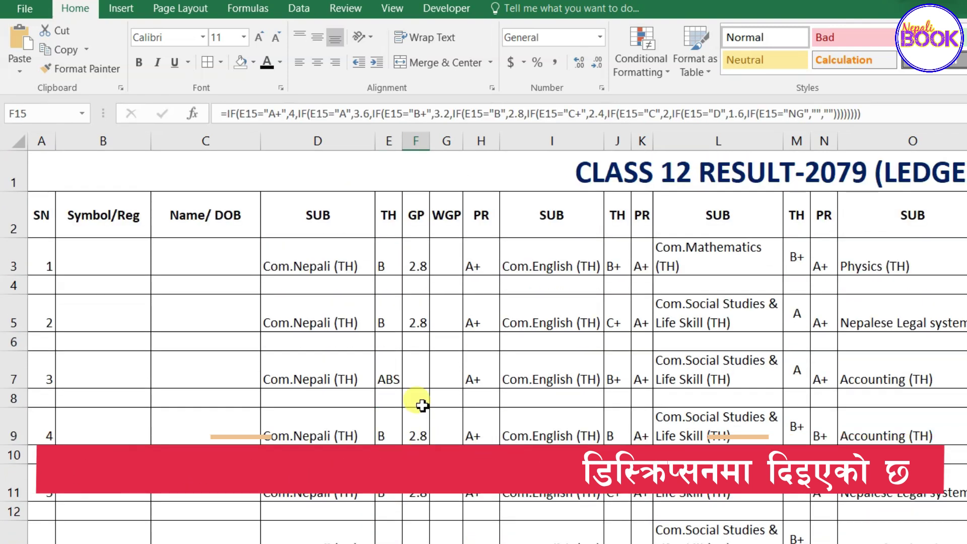
# - Enter the formula =2.25*F3 in G3 to calculate the first student's weighted grade point under WGP
pyautogui.click(418, 261)
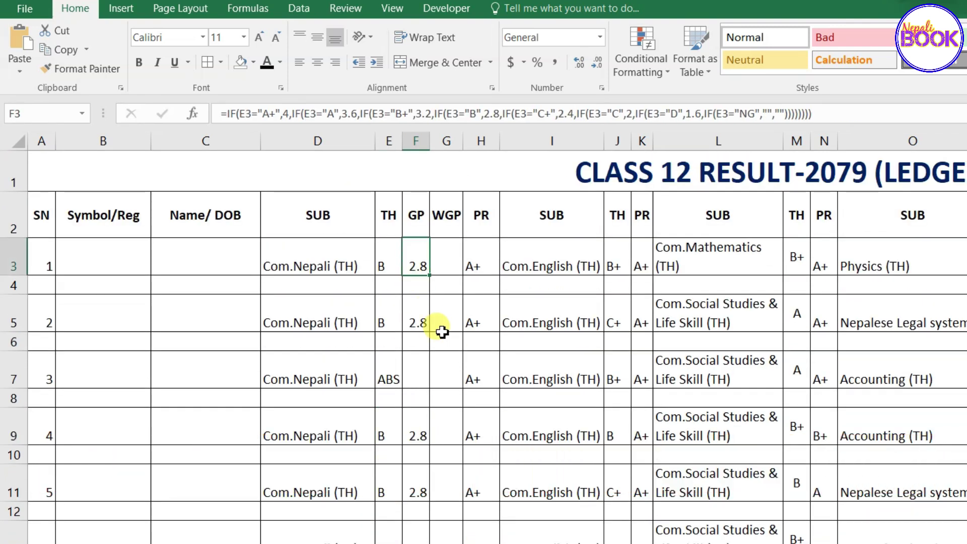
pyautogui.click(445, 258)
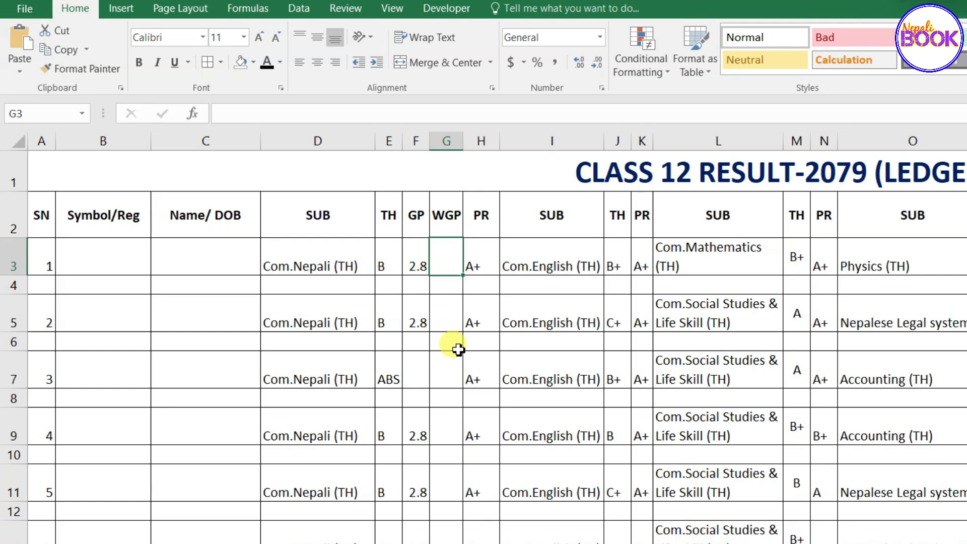
pyautogui.write('=2.25*')
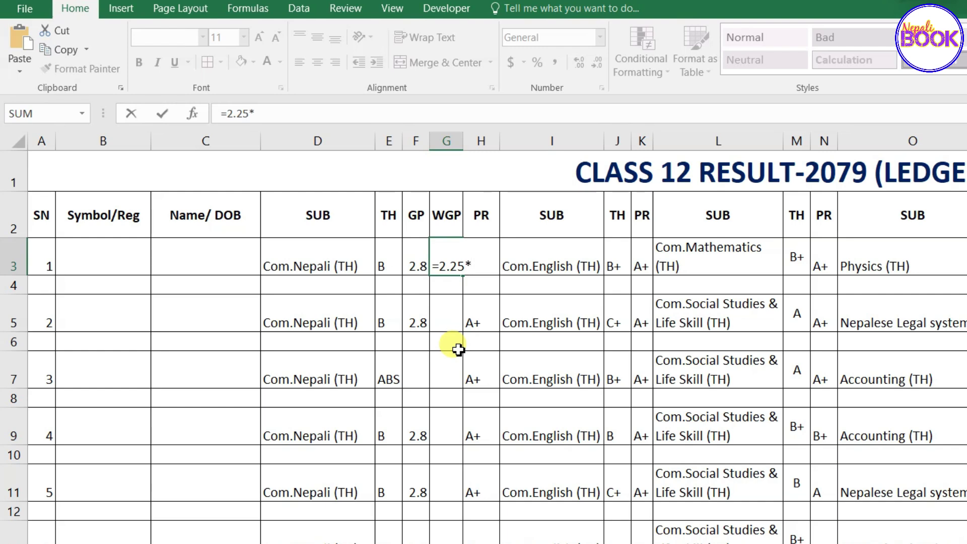
pyautogui.click(419, 260)
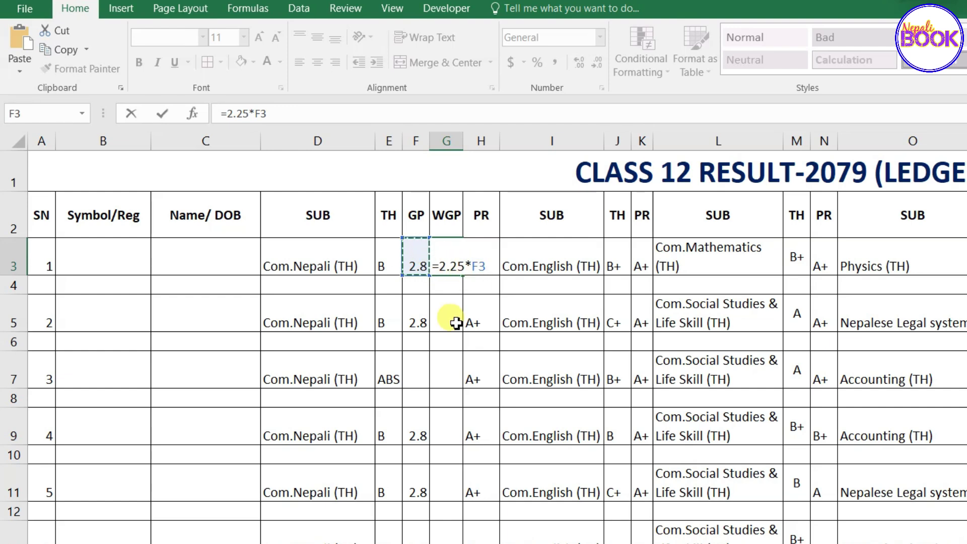
pyautogui.press('Return')
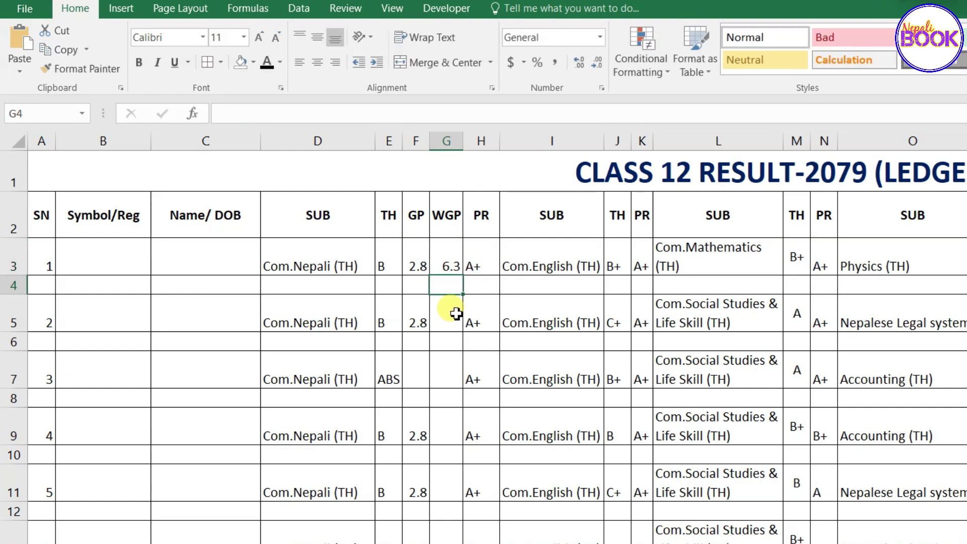
# - Fill the G3 weighted grade point formula down the WGP column to row 10 and inspect the copied formula in G4
pyautogui.click(453, 249)
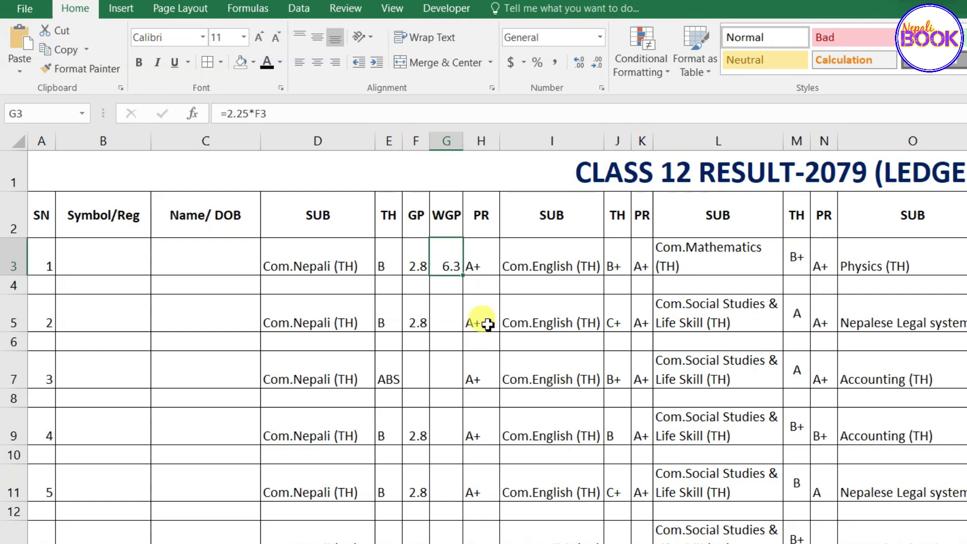
pyautogui.moveTo(462, 275); pyautogui.dragTo(460, 456)
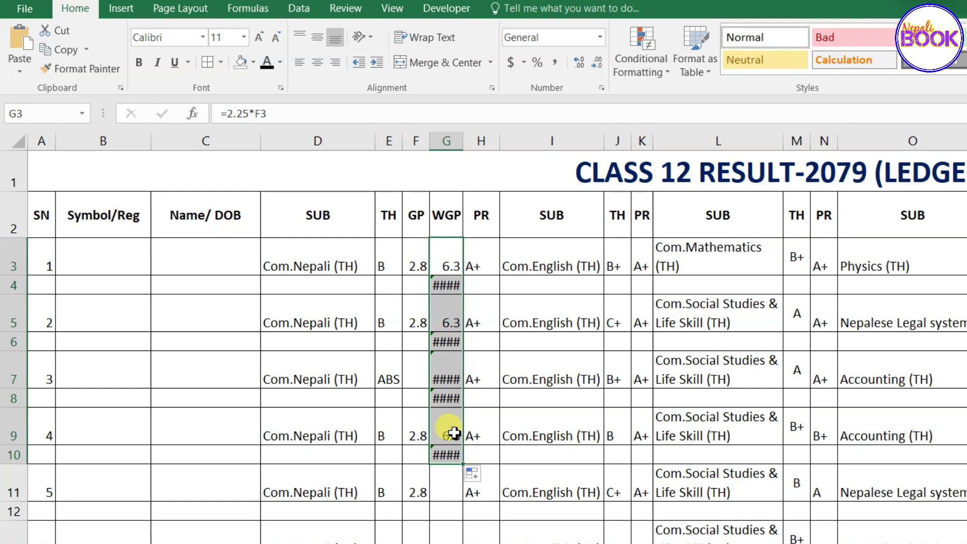
pyautogui.click(446, 284)
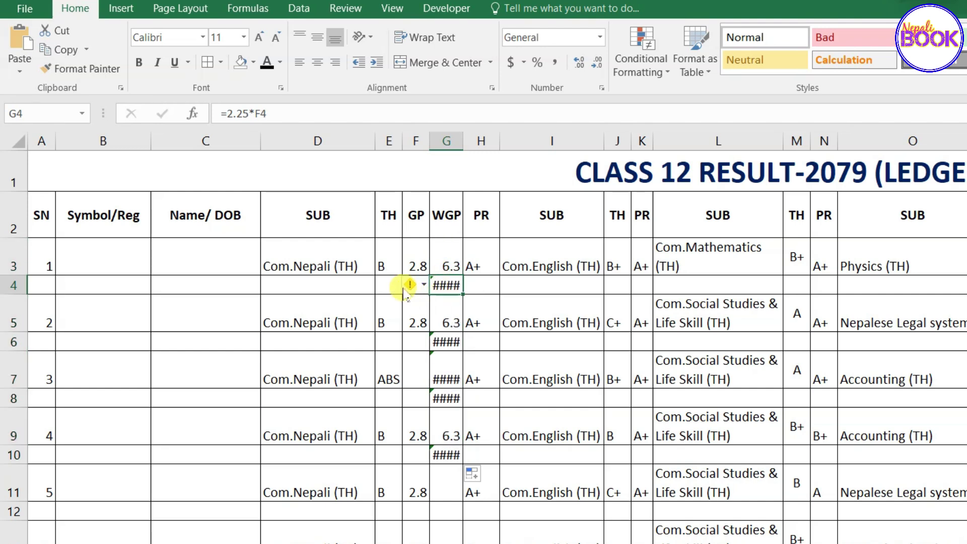
# - Wrap the G3 formula in IFERROR so that errors return blank text: =IFERROR((2.25*F3),"")
pyautogui.click(452, 263)
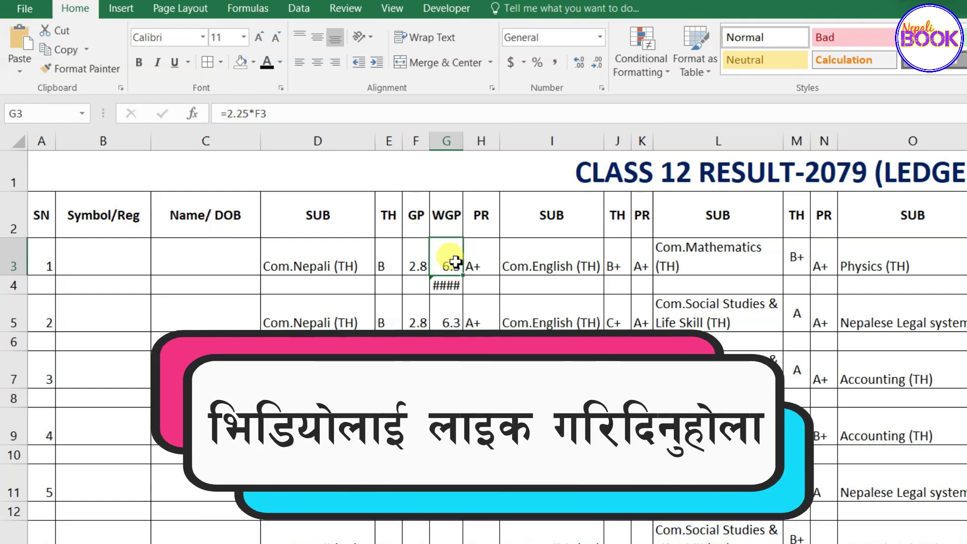
pyautogui.click(231, 113)
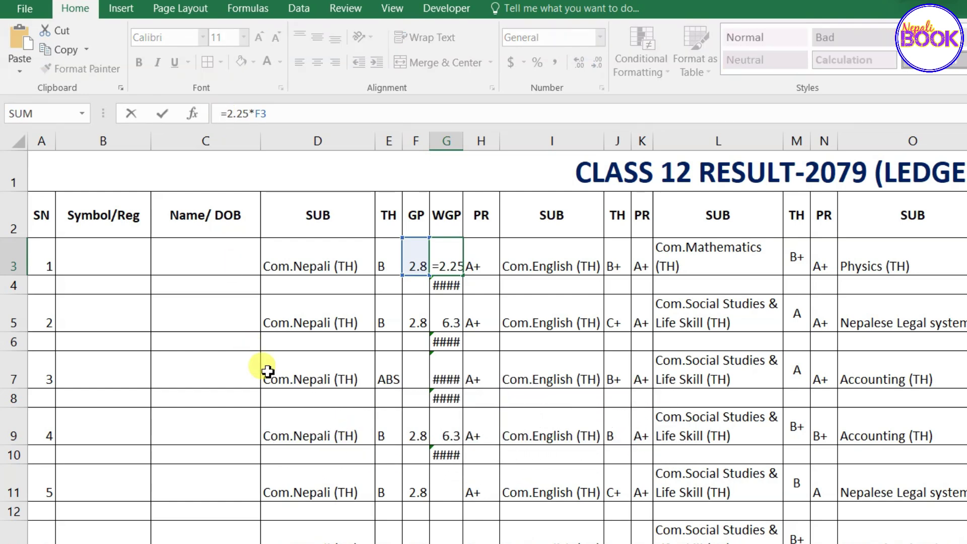
pyautogui.write('if')
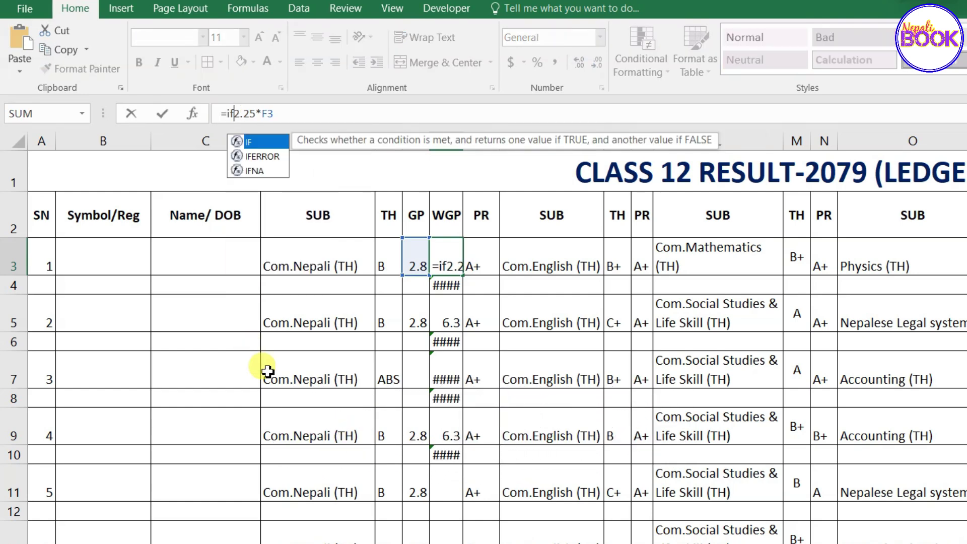
pyautogui.write('e')
pyautogui.press('Tab')
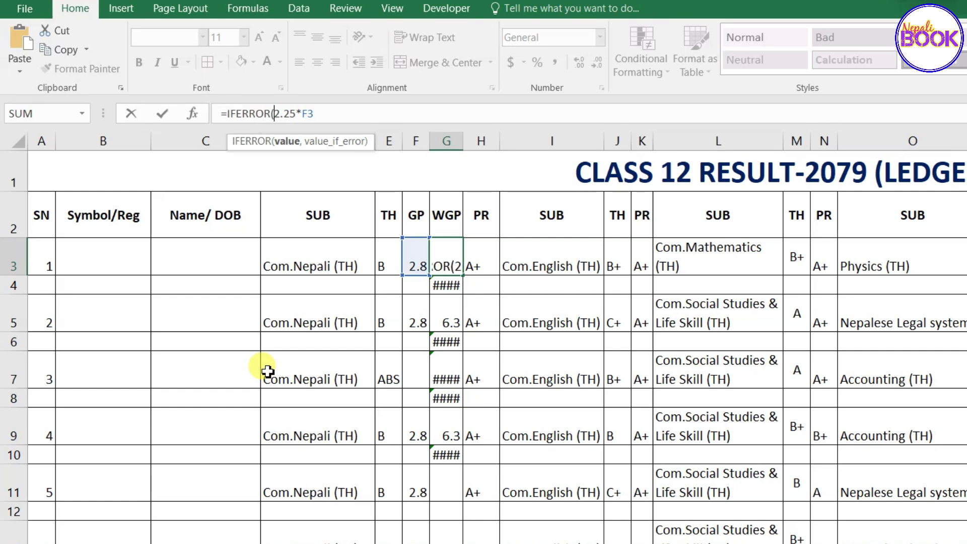
pyautogui.click(317, 112)
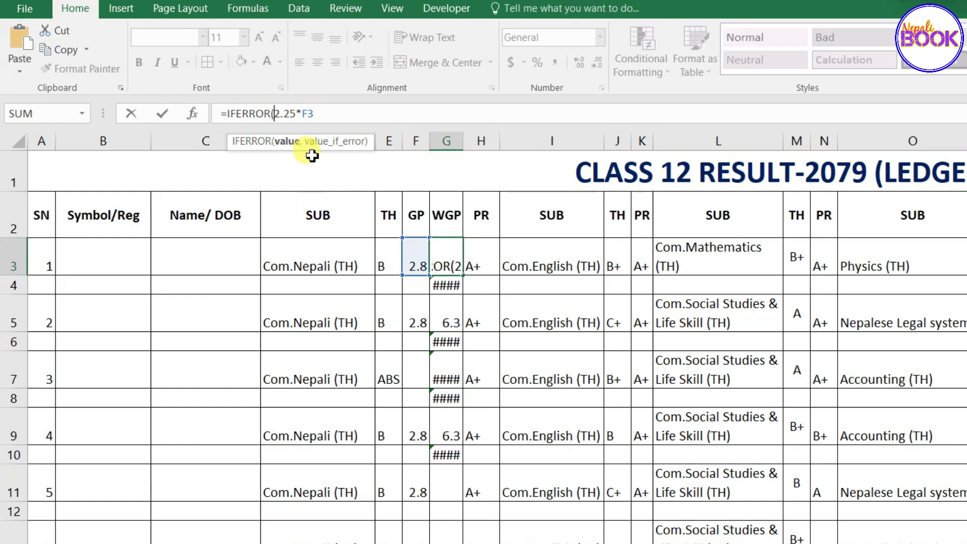
pyautogui.write('(')
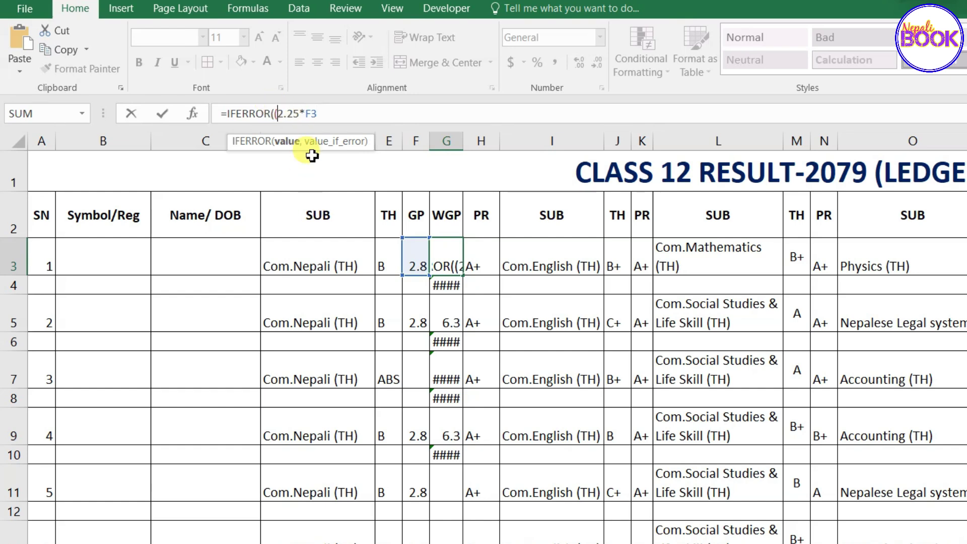
pyautogui.click(324, 112)
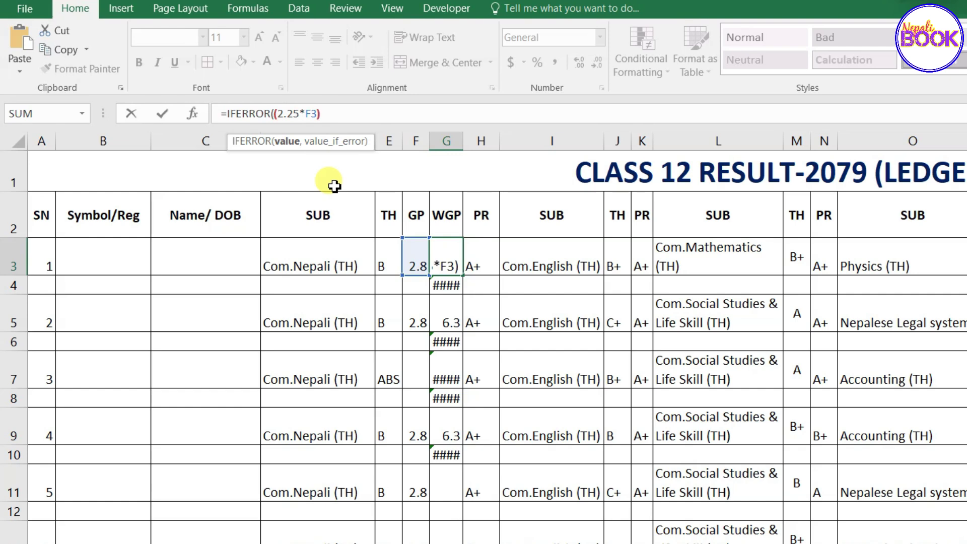
pyautogui.write(',"')
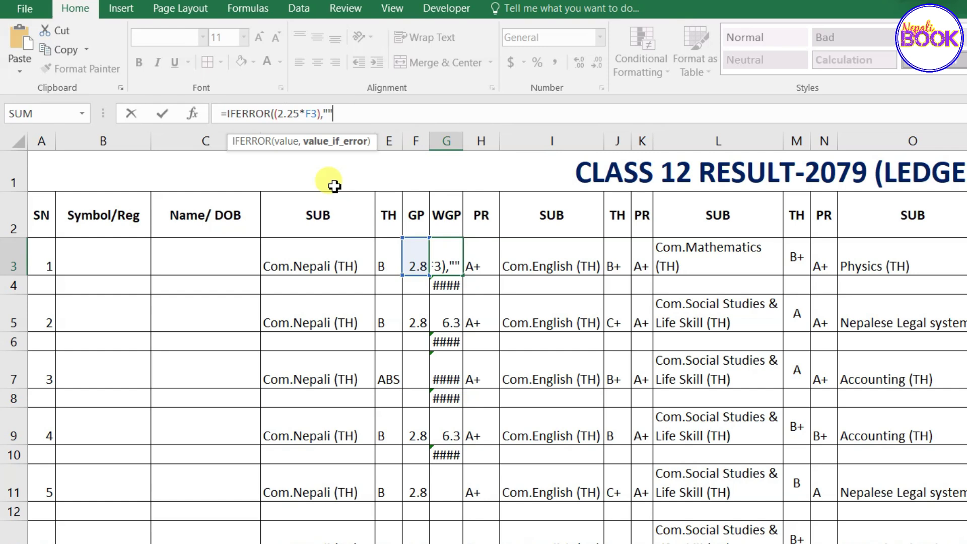
pyautogui.write('")')
pyautogui.press('Return')
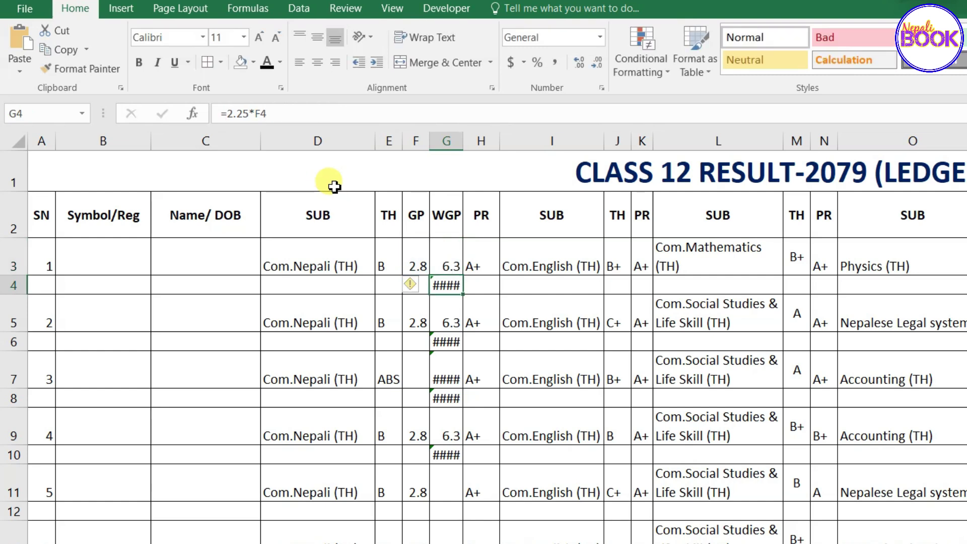
# - Fill the G3 IFERROR formula down the WGP column for all students and check it on the absent student in row 107
pyautogui.click(448, 256)
pyautogui.moveTo(464, 276); pyautogui.dragTo(460, 543)
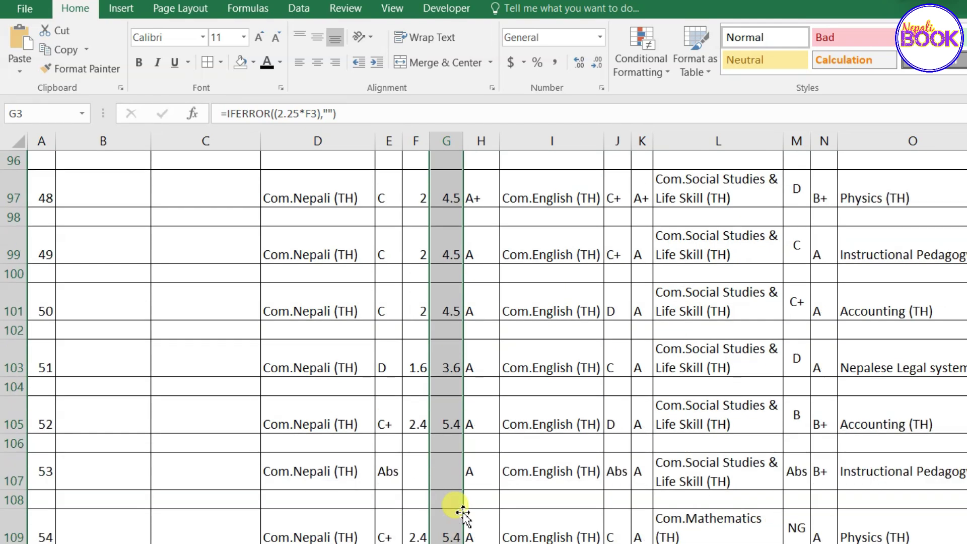
pyautogui.click(443, 473)
pyautogui.click(384, 476)
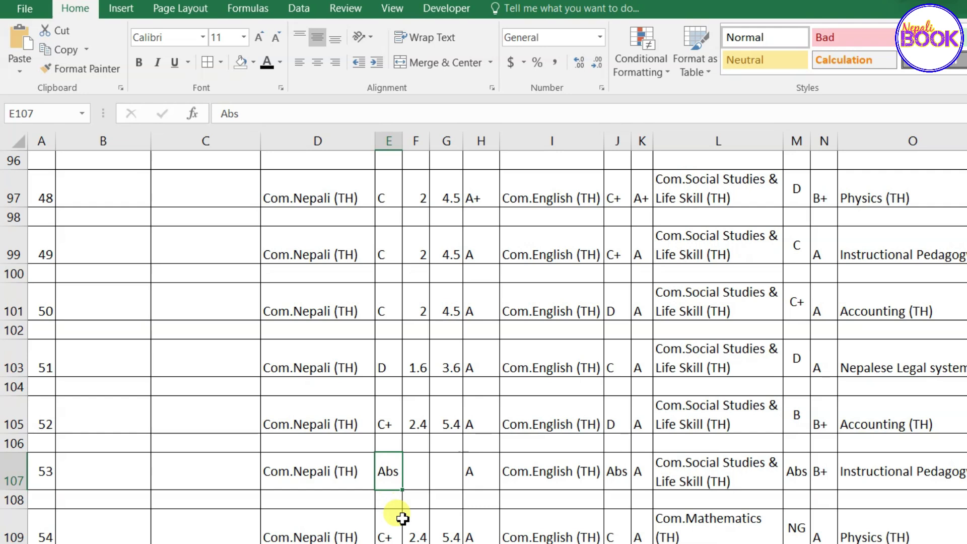
pyautogui.click(443, 471)
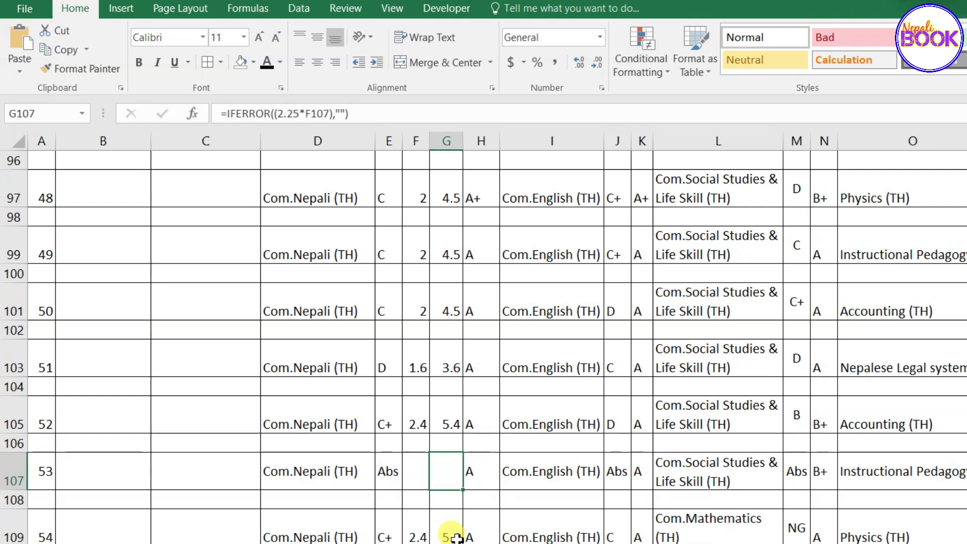
pyautogui.scroll(19, 457, 538)
pyautogui.scroll(13, 456, 538)
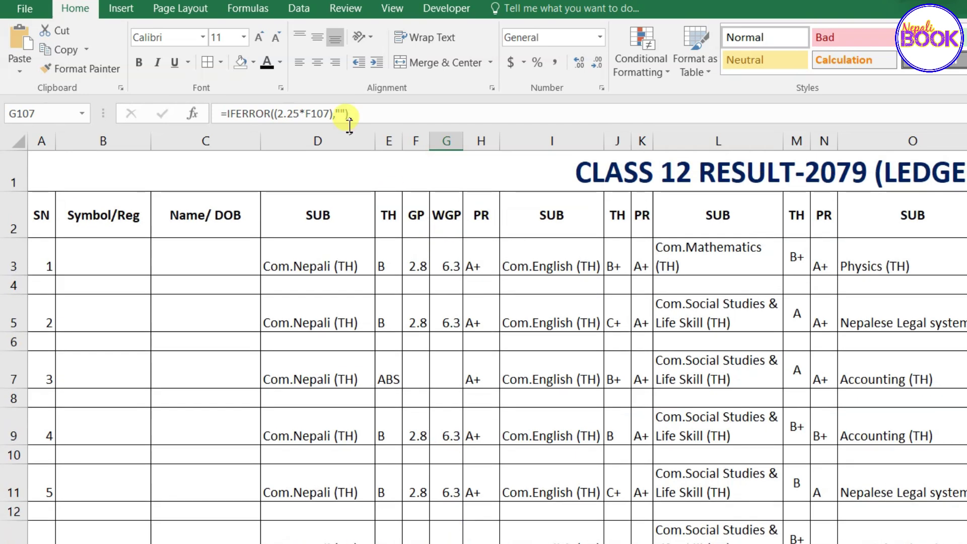
# - Insert three blank columns between the Com.Nepali PR column and the Com.English SUB column
pyautogui.click(475, 255)
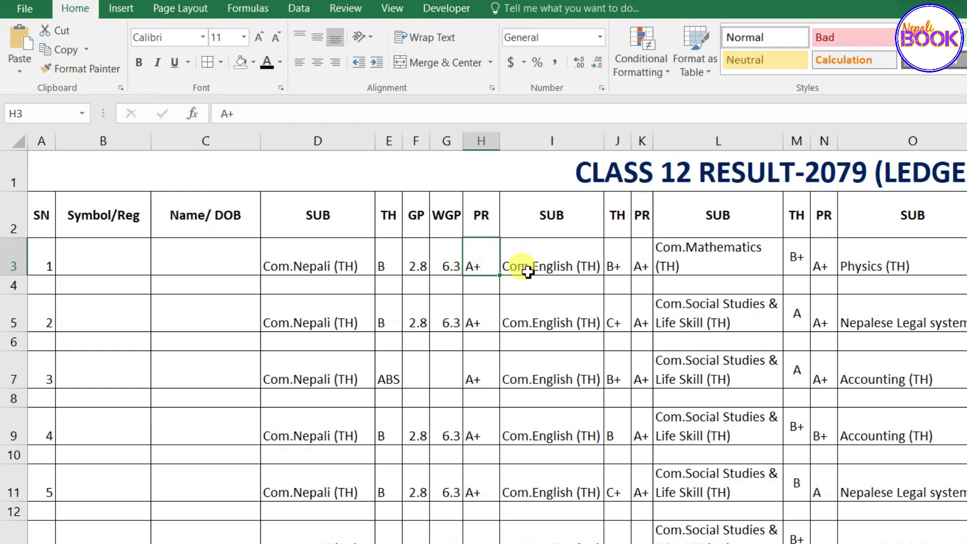
pyautogui.moveTo(549, 141); pyautogui.dragTo(648, 140)
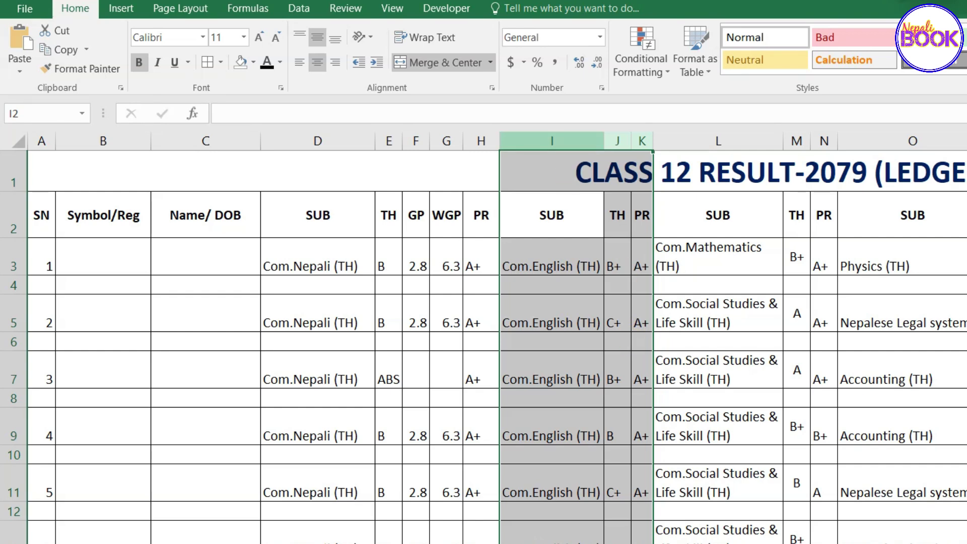
pyautogui.rightClick(579, 142)
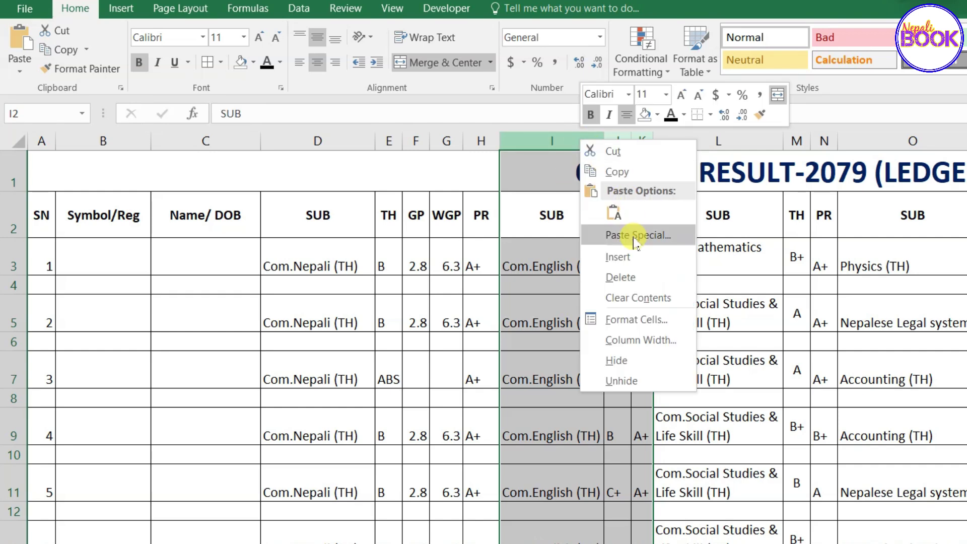
pyautogui.click(624, 257)
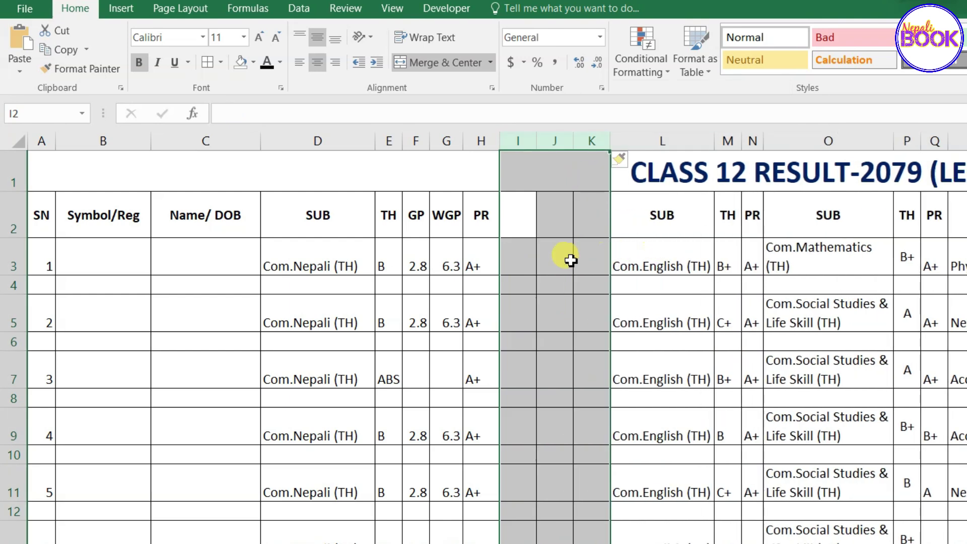
pyautogui.click(526, 227)
pyautogui.click(554, 228)
pyautogui.click(580, 235)
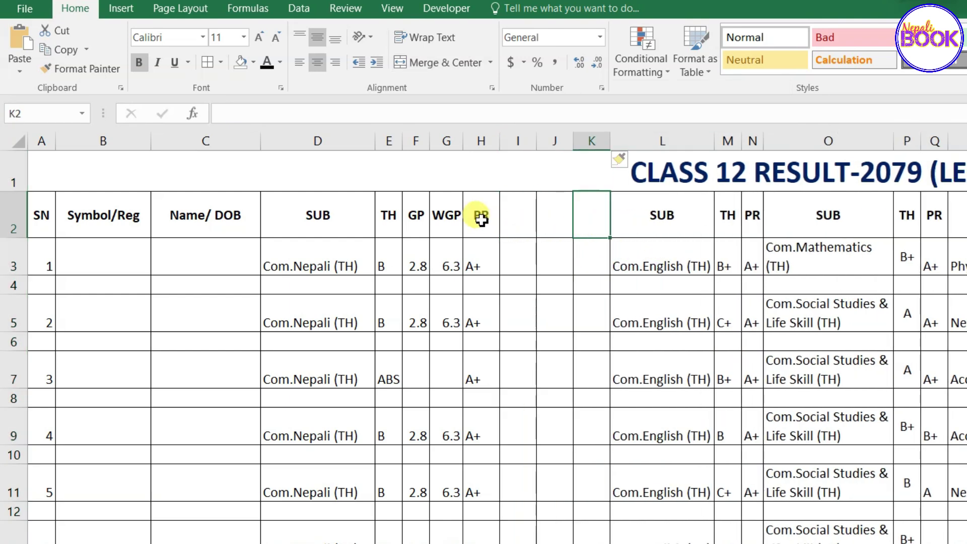
pyautogui.click(478, 212)
pyautogui.click(514, 229)
pyautogui.click(550, 221)
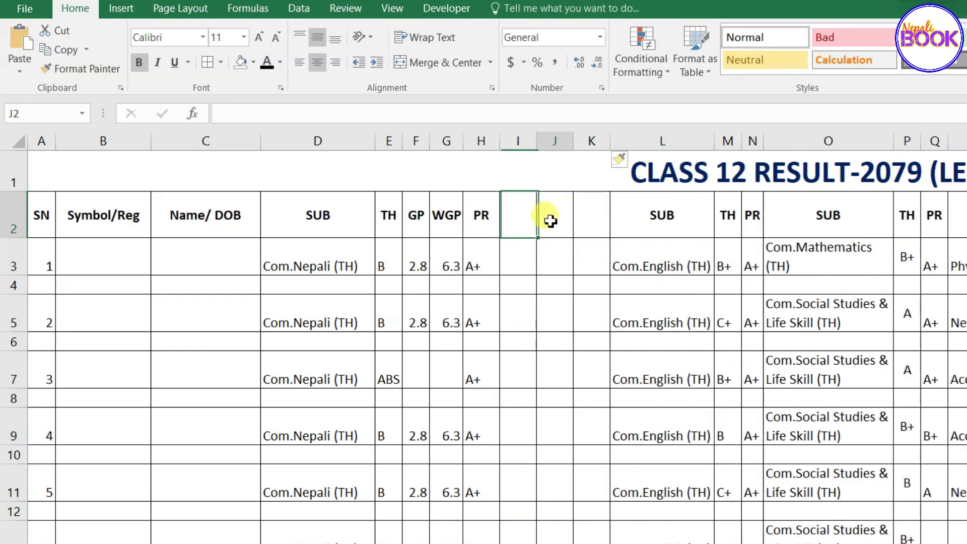
# - Head the first two blank columns after the Com.Nepali PR column with GP in I2 and WGP in J2
pyautogui.click(589, 222)
pyautogui.click(521, 216)
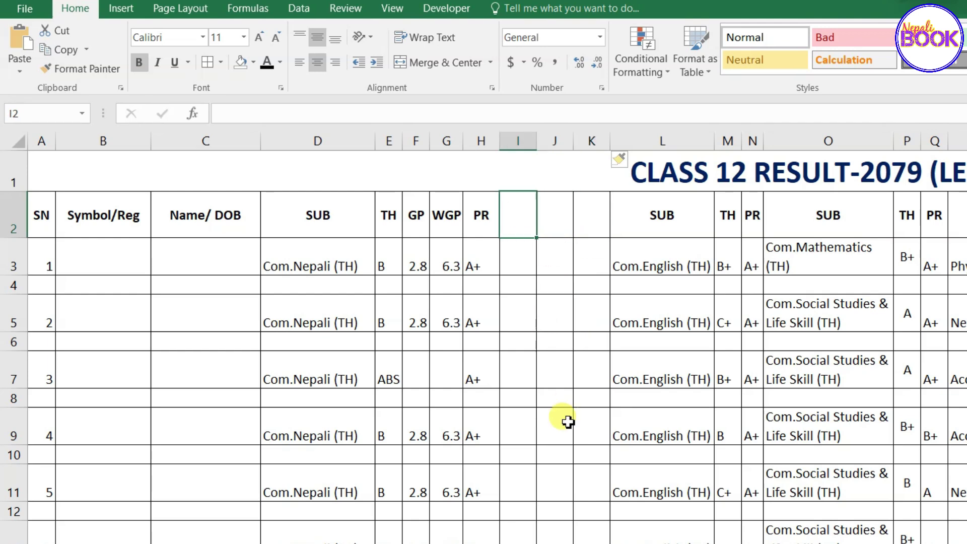
pyautogui.write('GP')
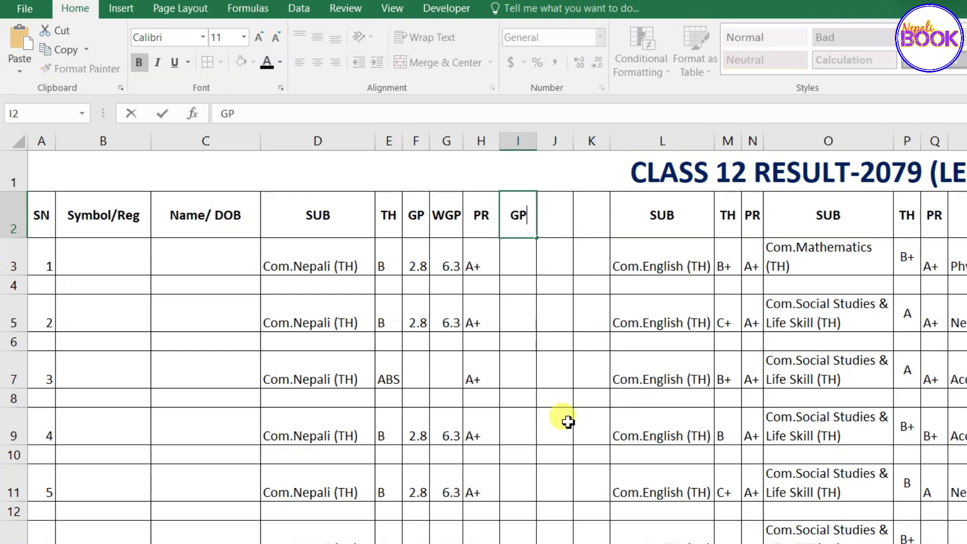
pyautogui.press('Tab')
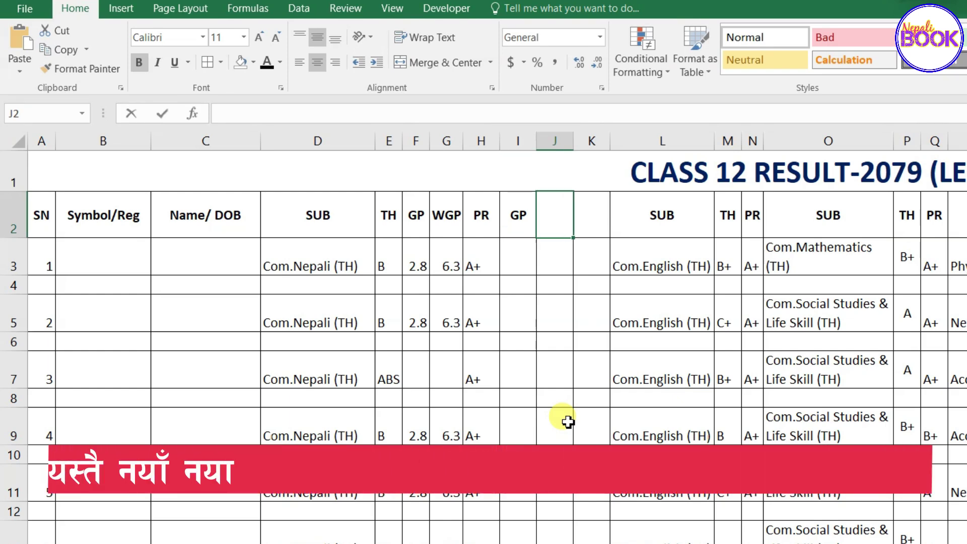
pyautogui.write('WP')
pyautogui.press('BackSpace')
pyautogui.write('GP')
pyautogui.press('Tab')
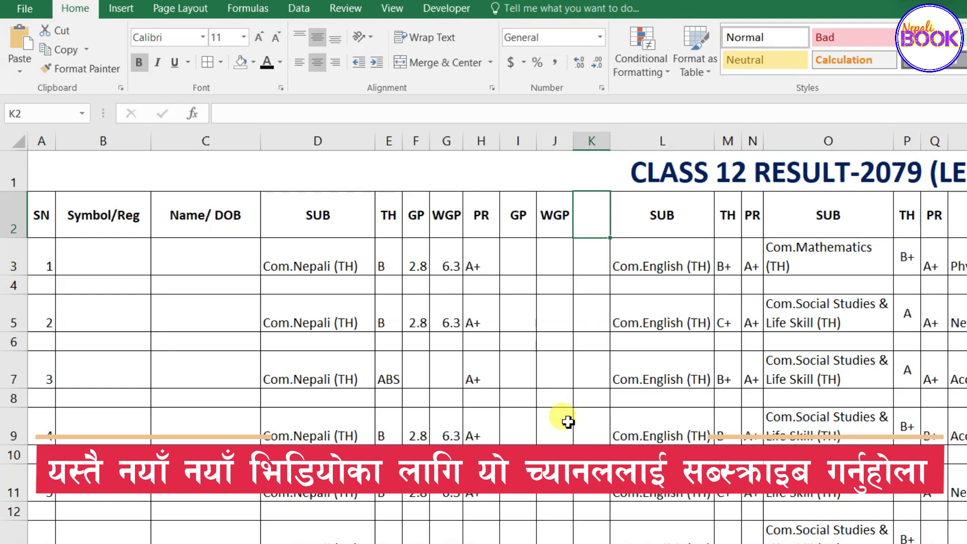
# - Enter the heading Final GP in K2 and wrap its text within the cell
pyautogui.write('F')
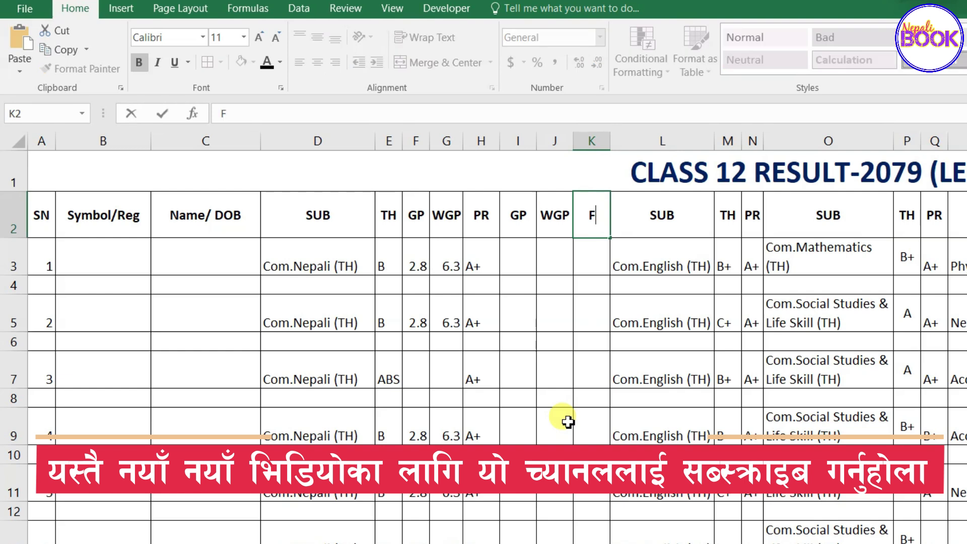
pyautogui.write('Inal GP')
pyautogui.click(568, 421)
pyautogui.click(588, 201)
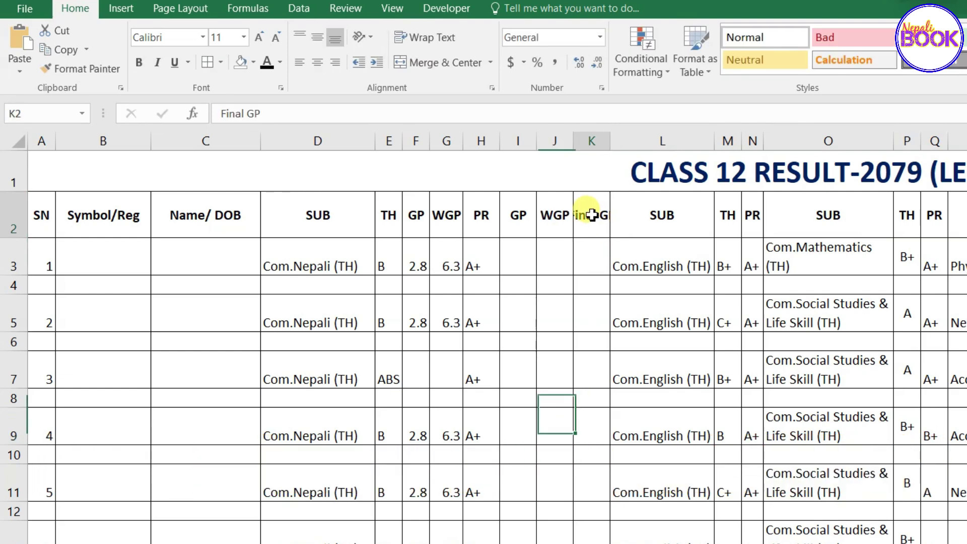
pyautogui.click(413, 37)
pyautogui.click(593, 316)
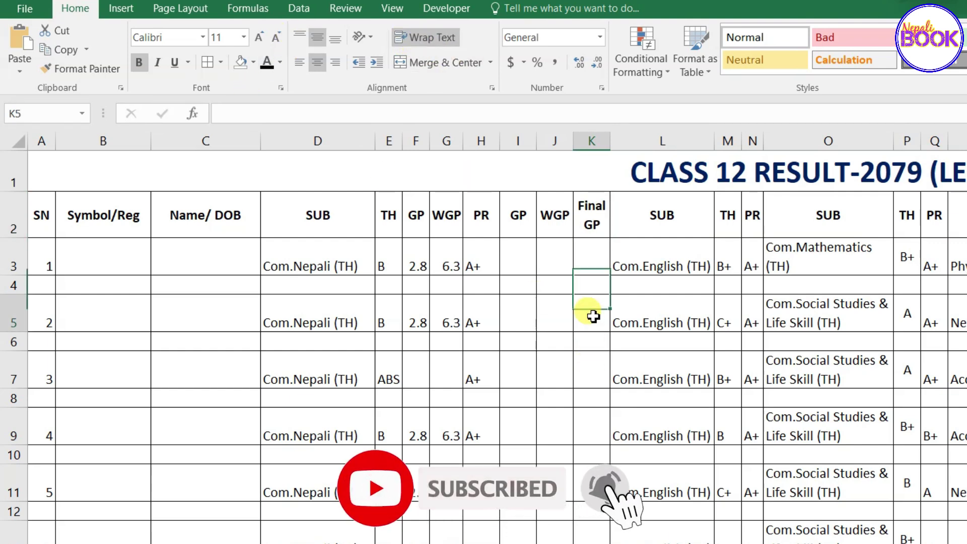
# - Copy the theory grade point formula from F3 into the practical GP cell I3 and check its references to H3
pyautogui.click(520, 257)
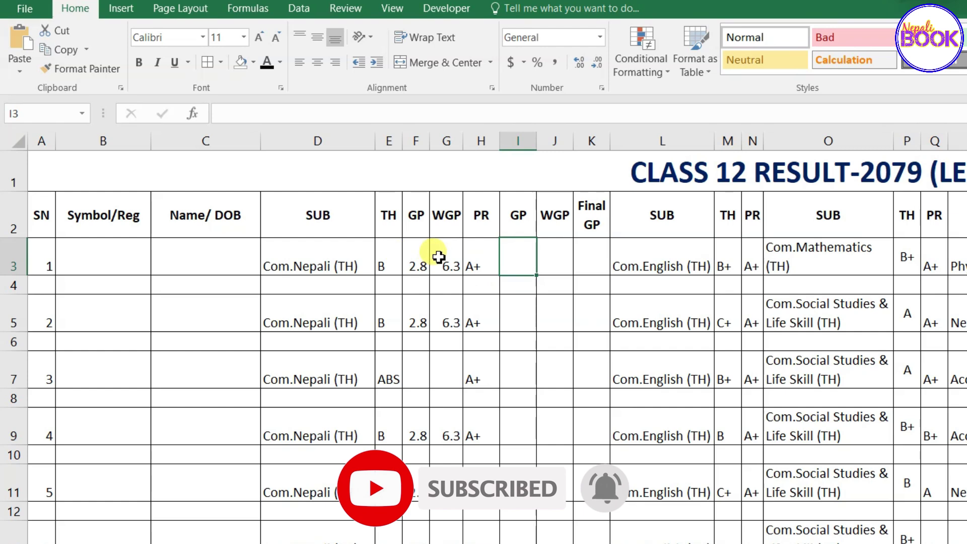
pyautogui.click(421, 254)
pyautogui.click(530, 257)
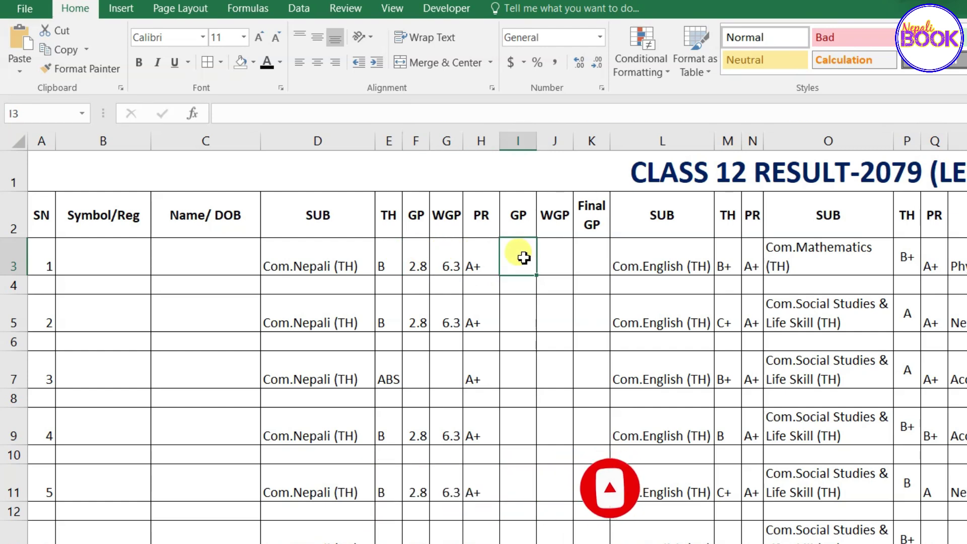
pyautogui.click(428, 259)
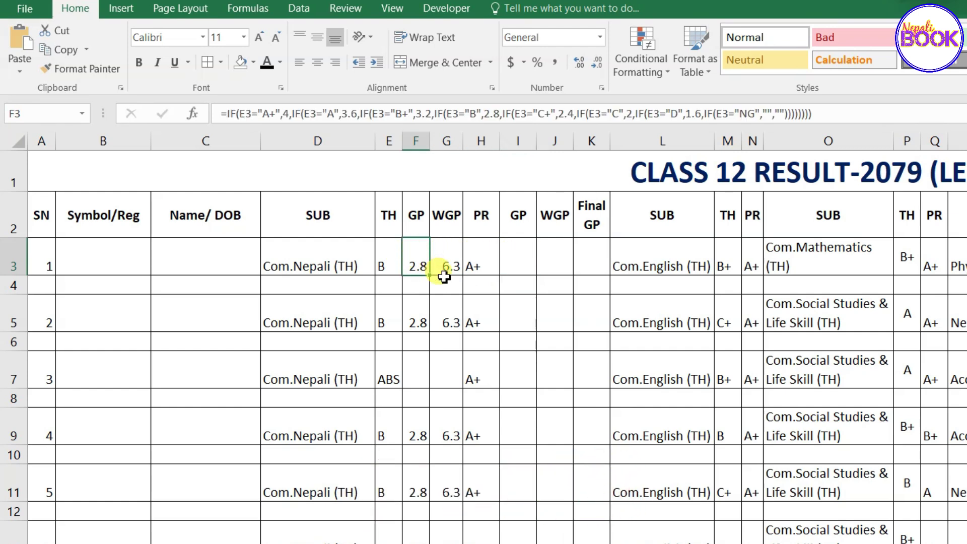
pyautogui.hotkey('ctrl', 'c')
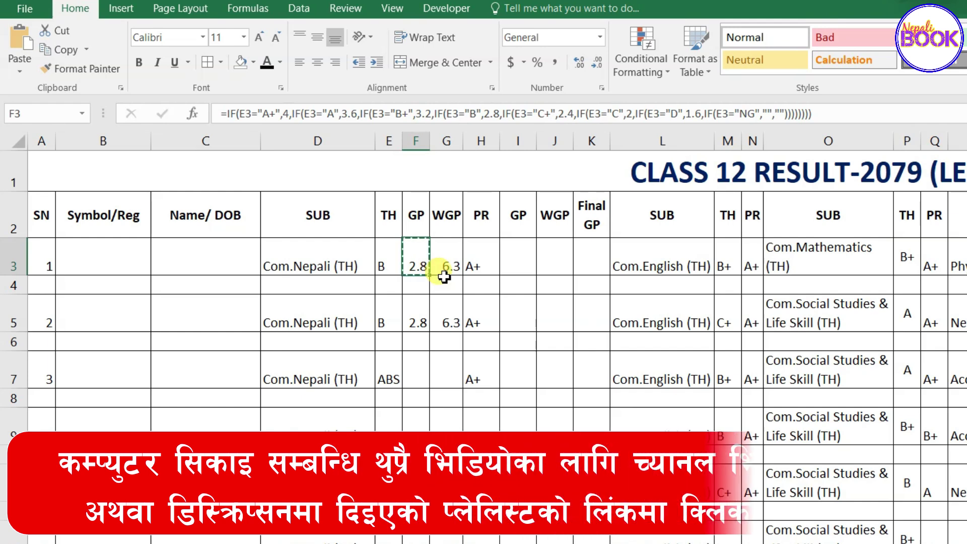
pyautogui.click(521, 256)
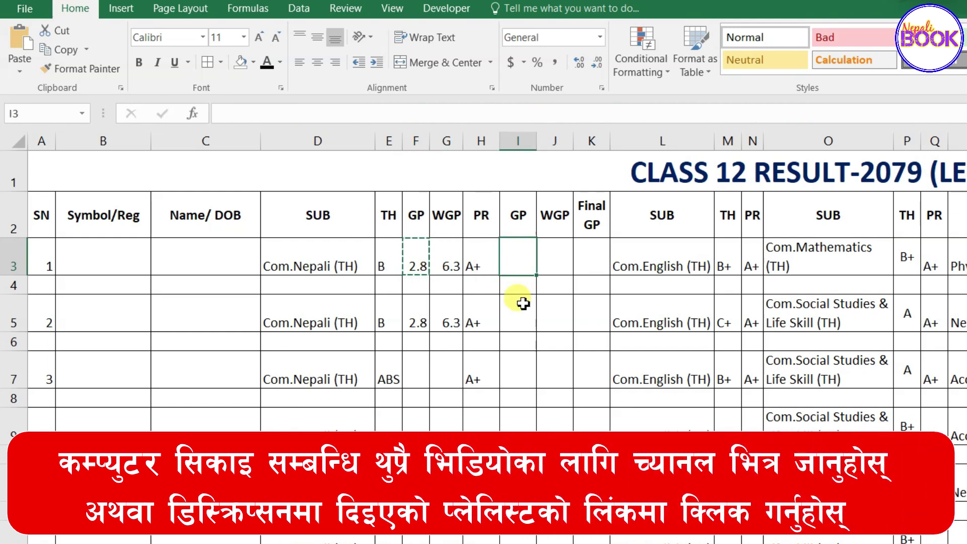
pyautogui.hotkey('ctrl', 'v')
pyautogui.click(490, 263)
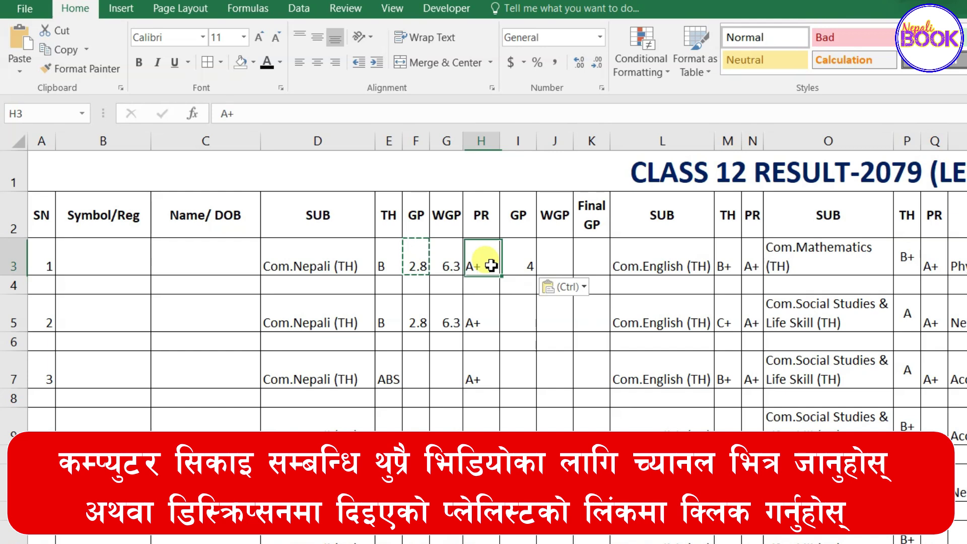
pyautogui.click(518, 265)
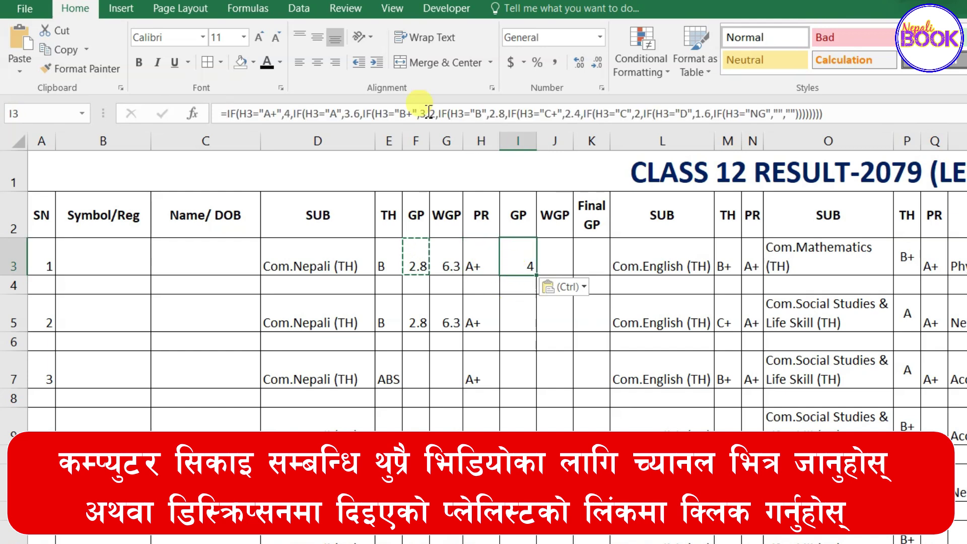
pyautogui.click(464, 114)
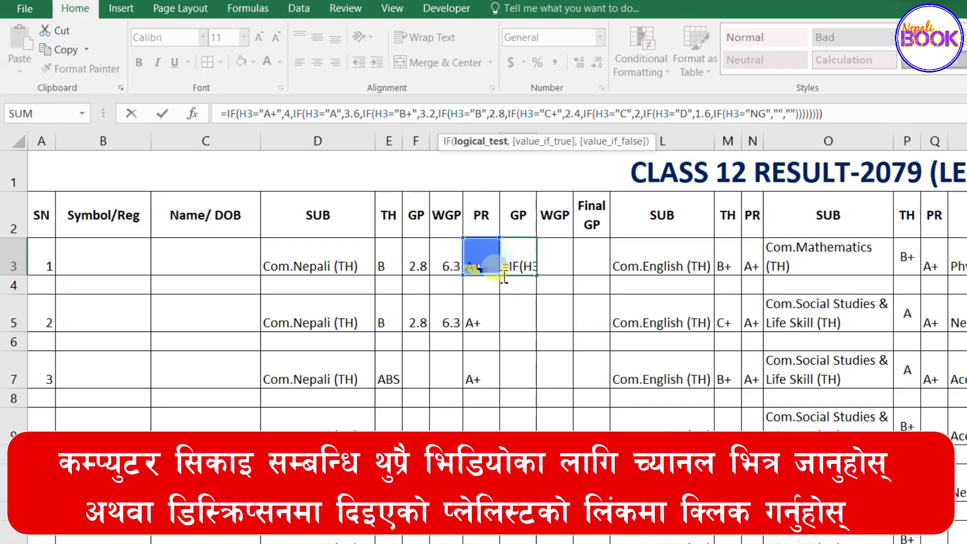
pyautogui.press('Return')
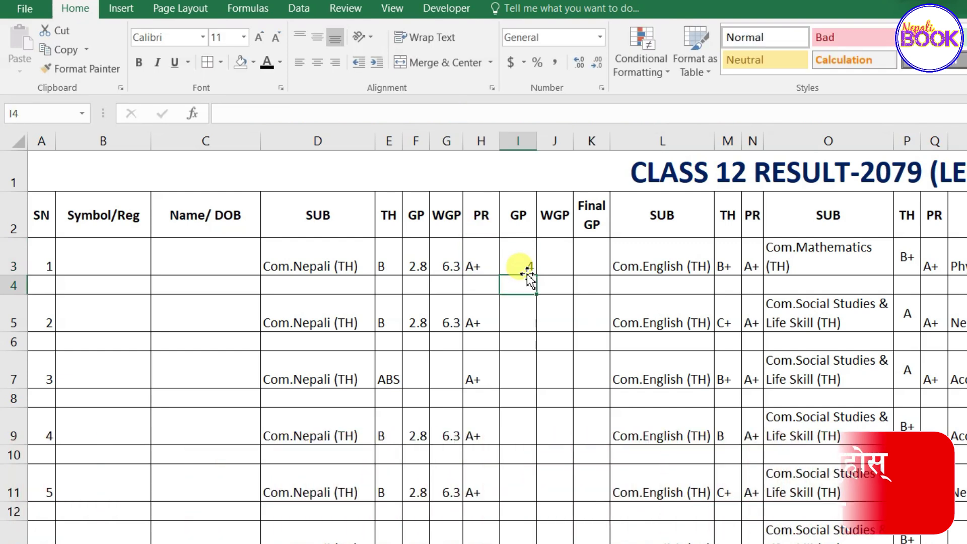
# - Enter the practical weighted grade point formula =0.75*I3 in J3
pyautogui.click(560, 263)
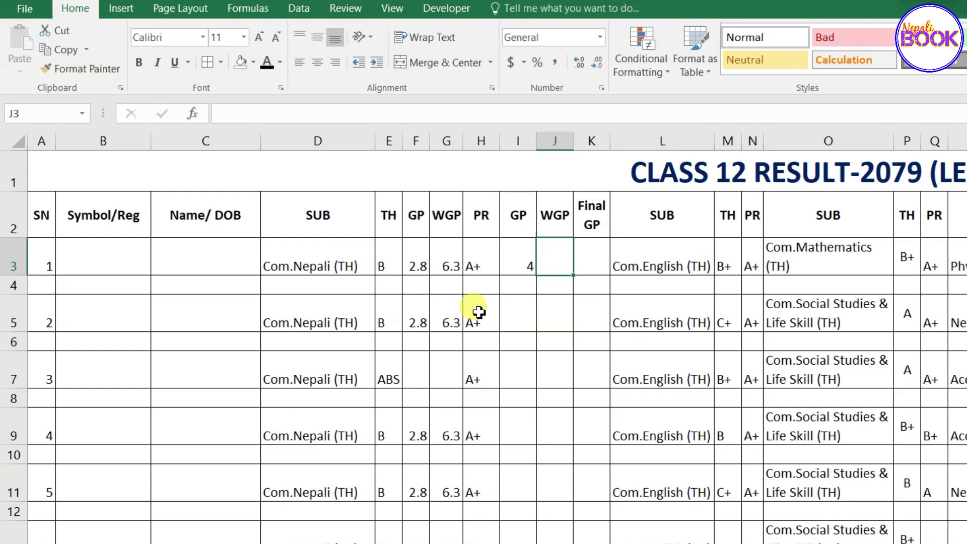
pyautogui.click(445, 262)
pyautogui.click(560, 257)
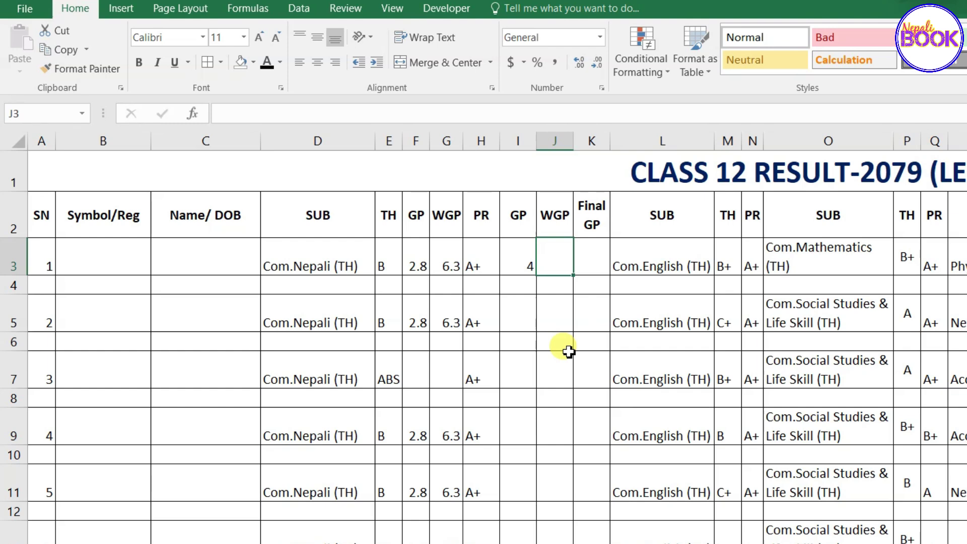
pyautogui.write('=')
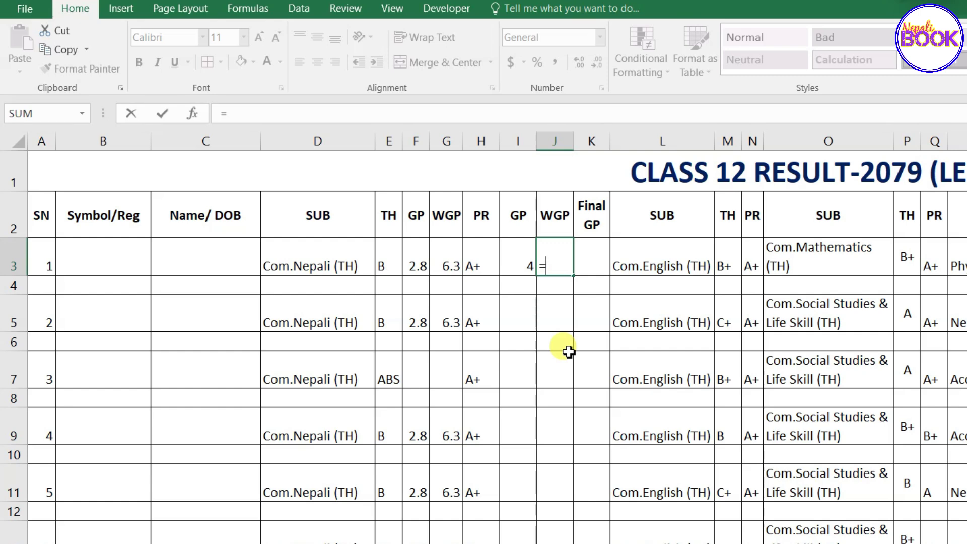
pyautogui.write('0.75*')
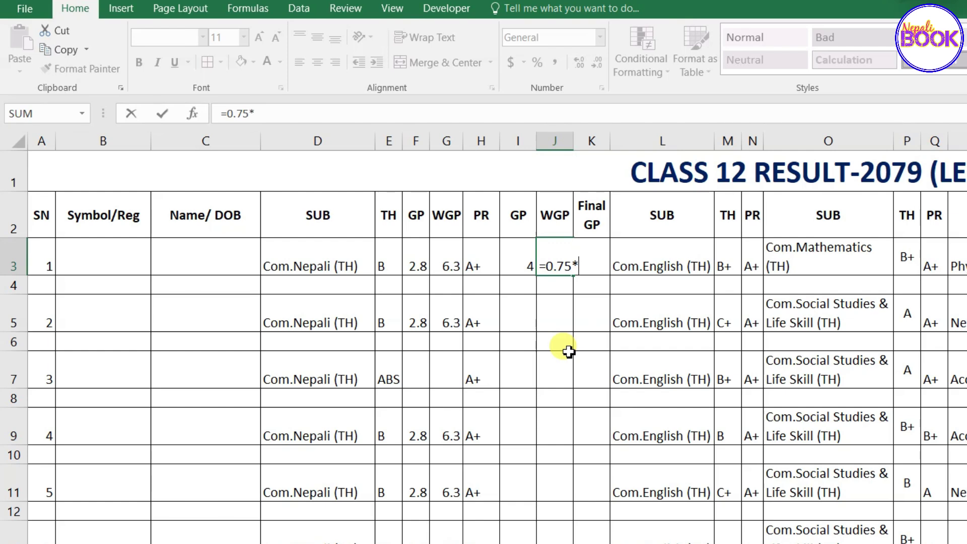
pyautogui.click(521, 256)
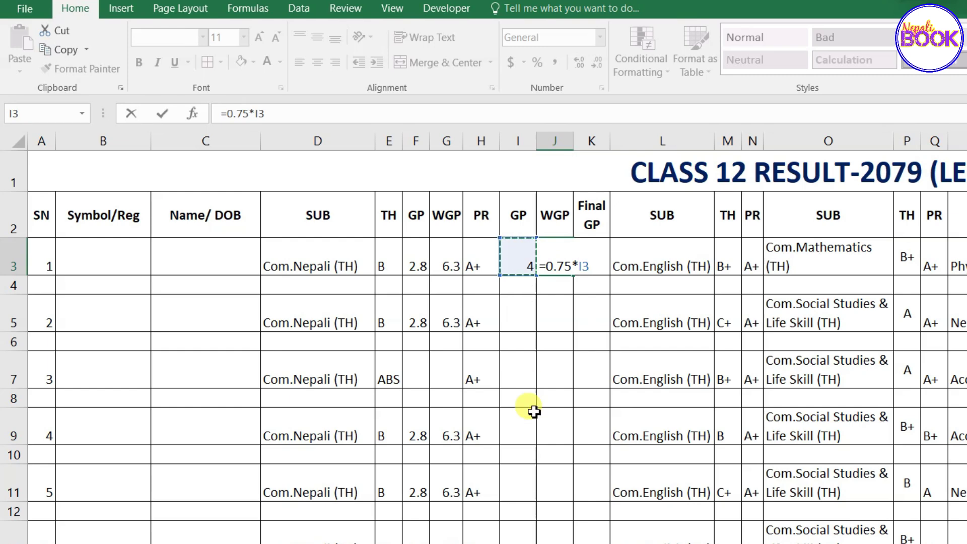
pyautogui.press('Return')
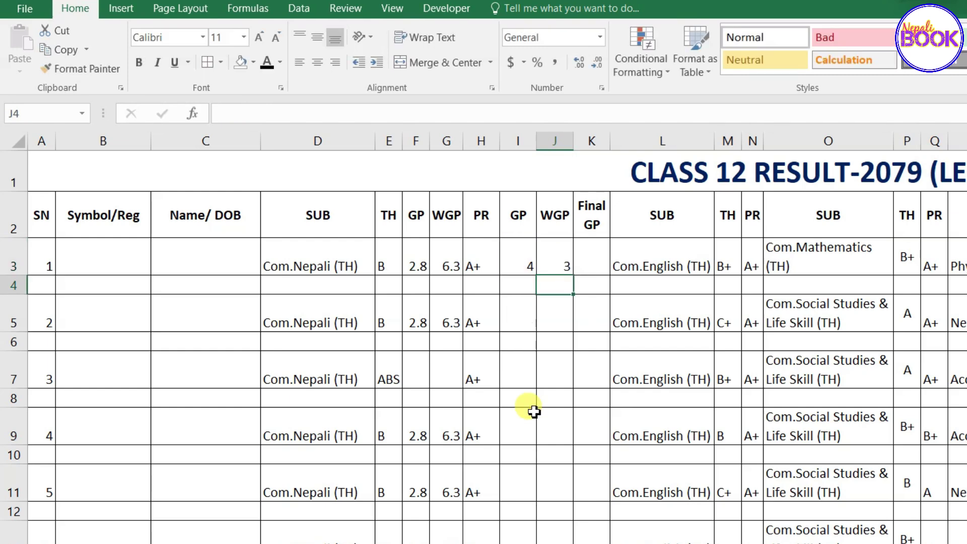
# - Wrap the J3 formula in IFERROR so that errors return blank text: =IFERROR((0.75*I3),"")
pyautogui.click(560, 268)
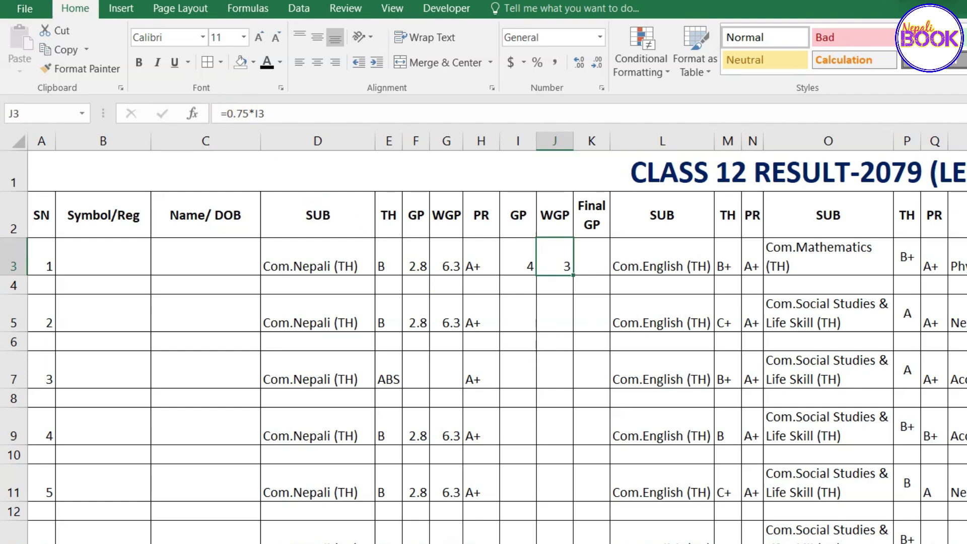
pyautogui.click(226, 113)
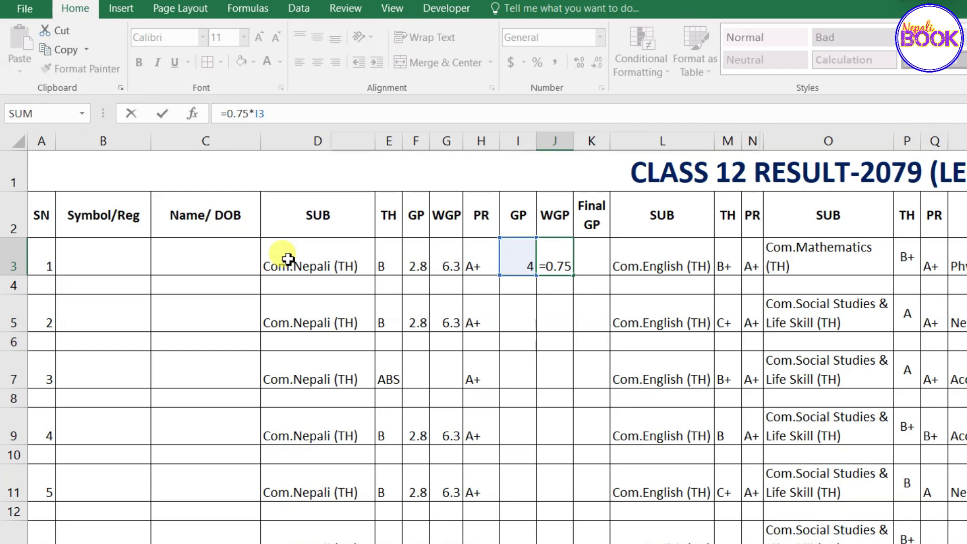
pyautogui.write('ife')
pyautogui.press('Tab')
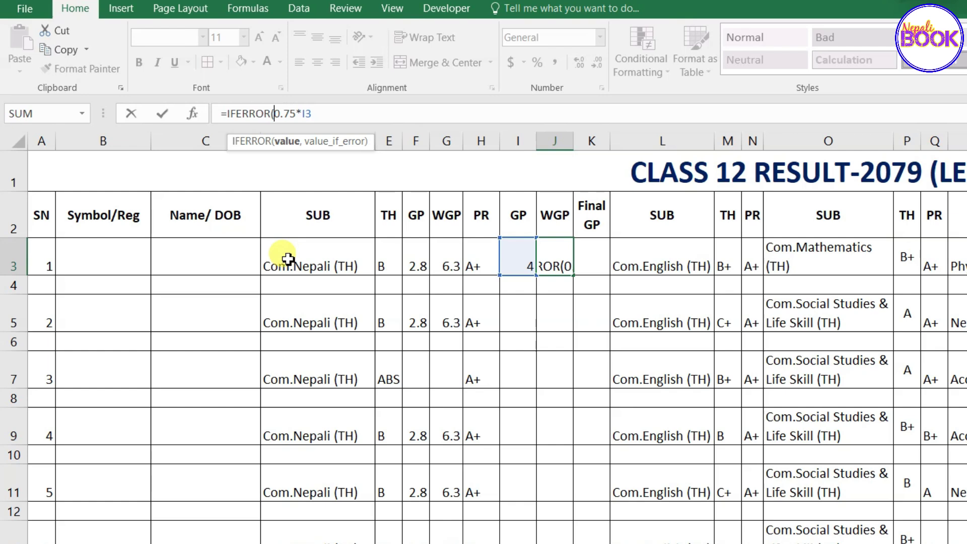
pyautogui.write('(')
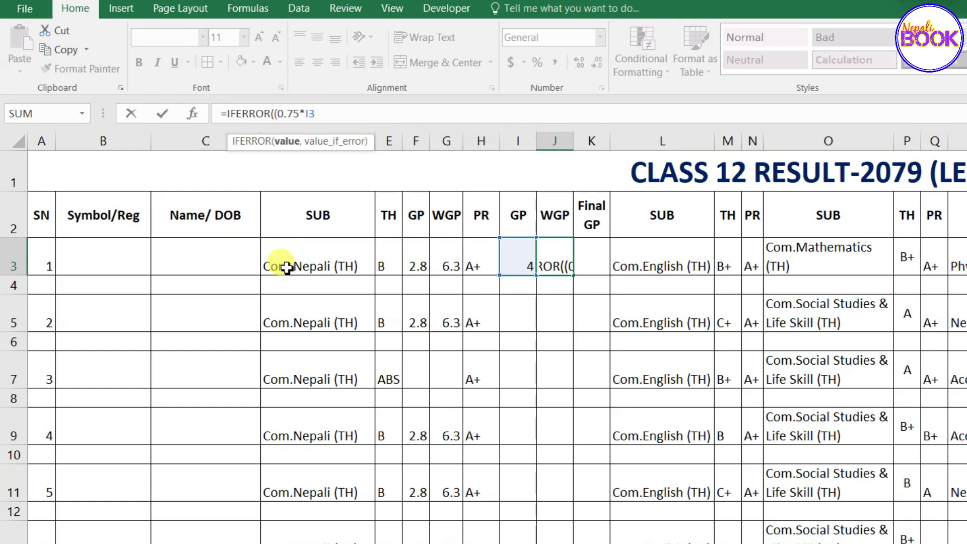
pyautogui.click(330, 114)
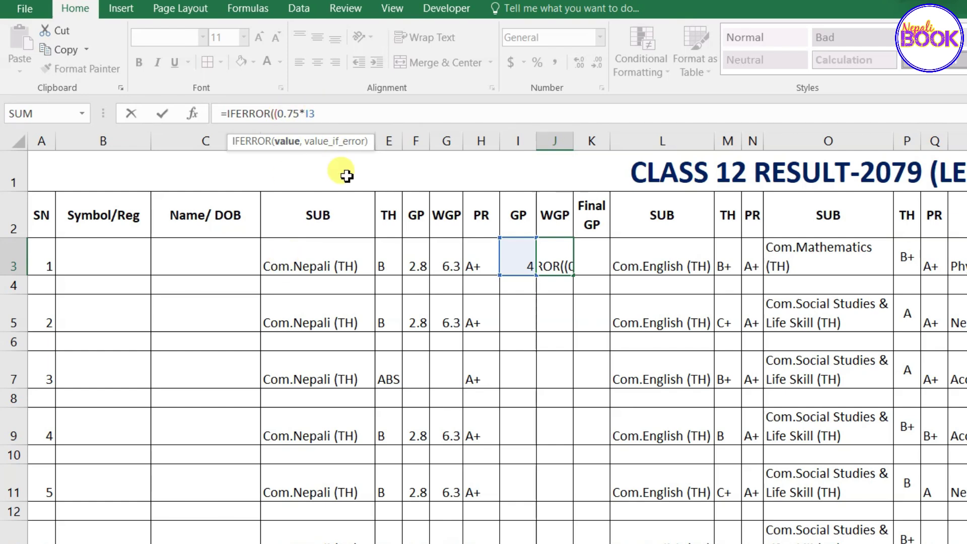
pyautogui.write('),"')
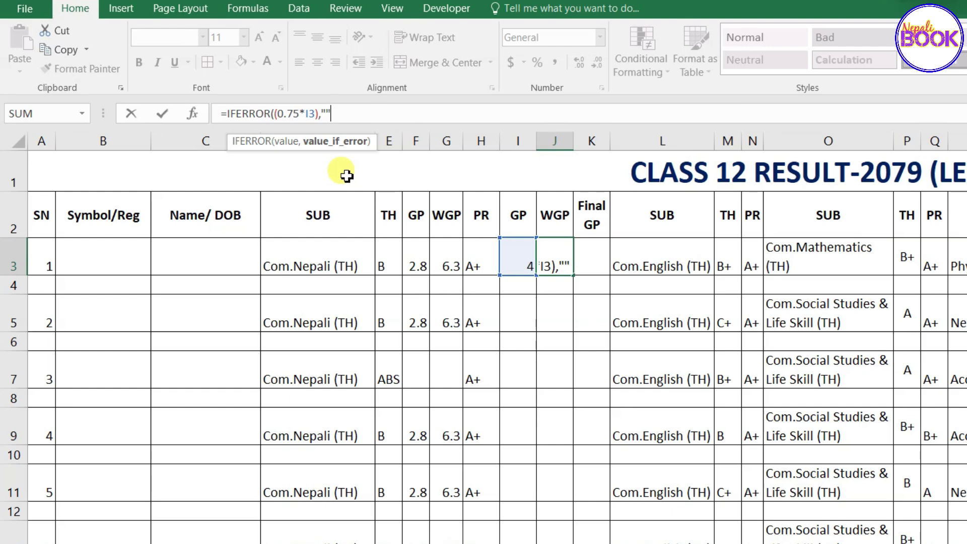
pyautogui.write(')')
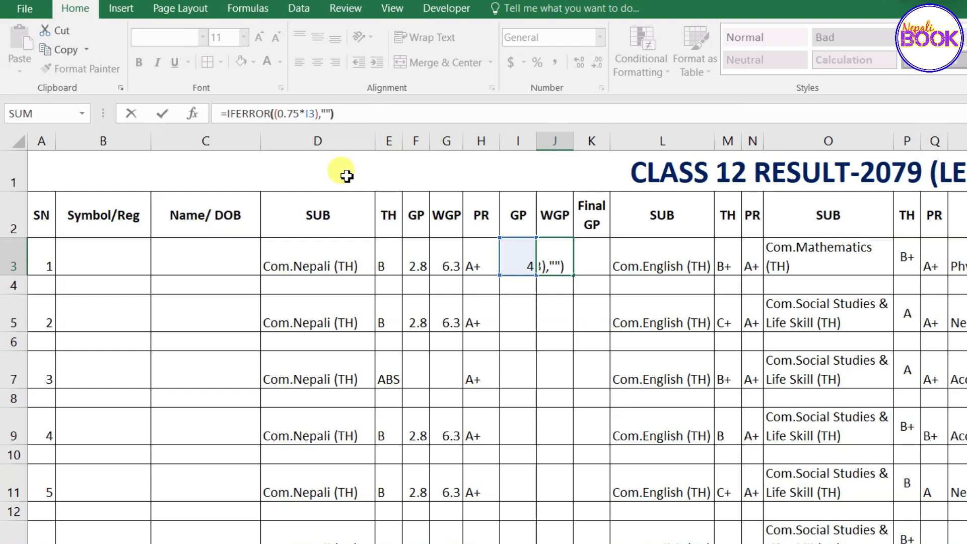
pyautogui.press('Return')
pyautogui.click(557, 252)
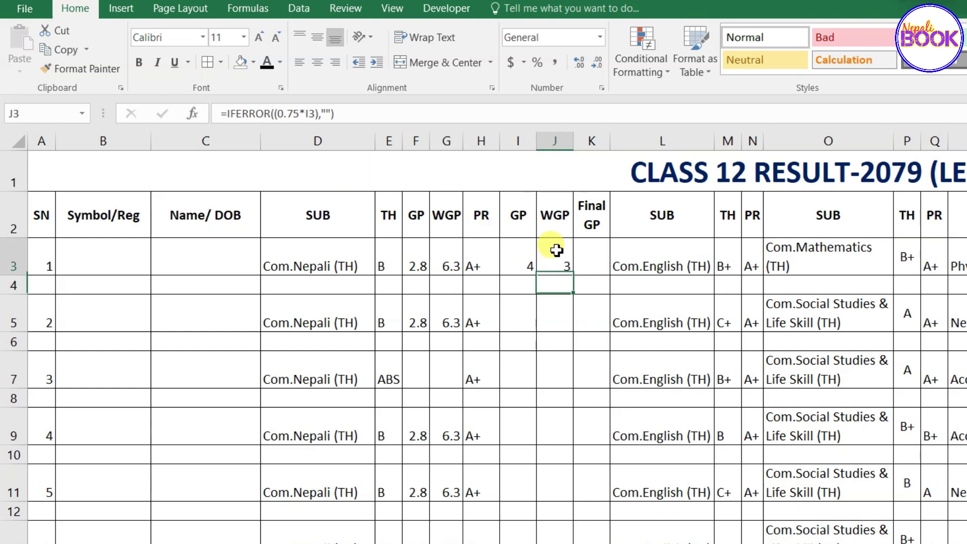
# - Fill the I3 grade point formula down the practical GP column for all students
pyautogui.click(524, 255)
pyautogui.moveTo(541, 275); pyautogui.dragTo(526, 541)
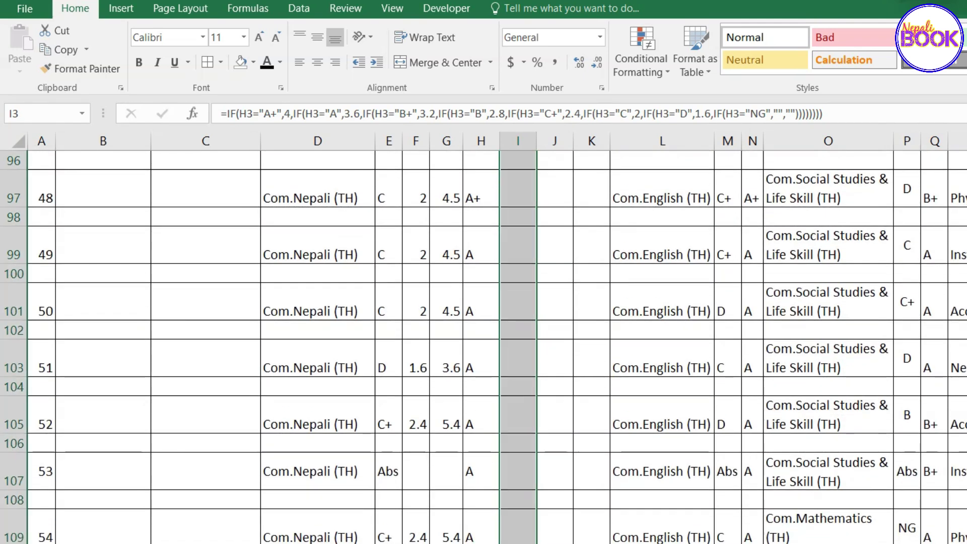
pyautogui.scroll(15, 568, 508)
pyautogui.scroll(15, 568, 508)
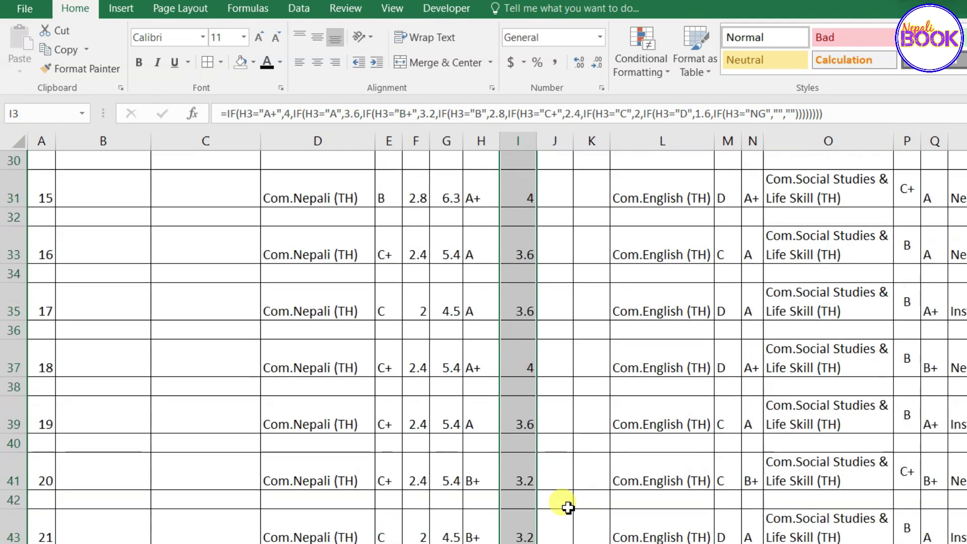
# - Fill the J3 IFERROR formula down the practical WGP column for all students
pyautogui.click(544, 250)
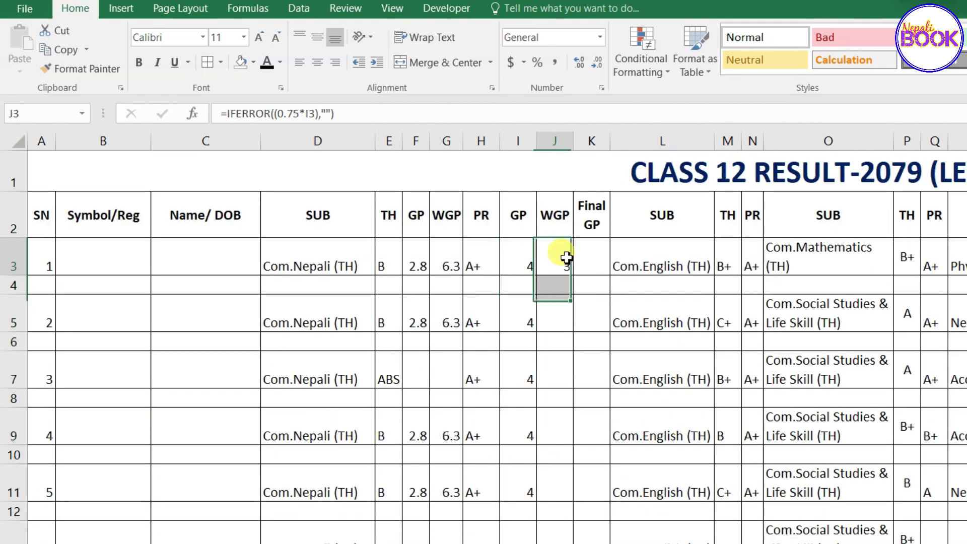
pyautogui.moveTo(576, 278)
pyautogui.mouseDown()
pyautogui.moveTo(559, 541)
pyautogui.moveTo(559, 406)
pyautogui.moveTo(559, 542)
pyautogui.moveTo(559, 524)
pyautogui.moveTo(616, 458)
pyautogui.mouseUp()
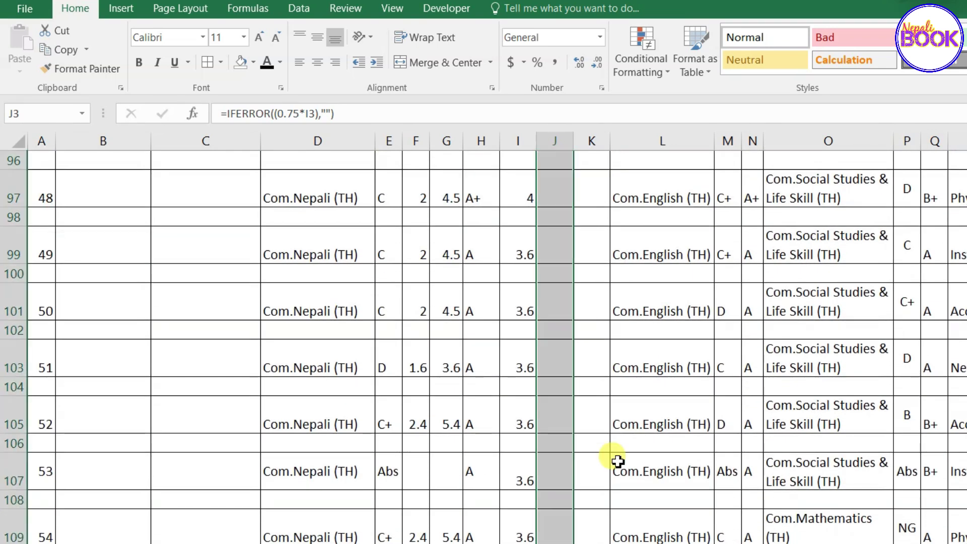
pyautogui.scroll(12, 617, 461)
pyautogui.scroll(20, 617, 460)
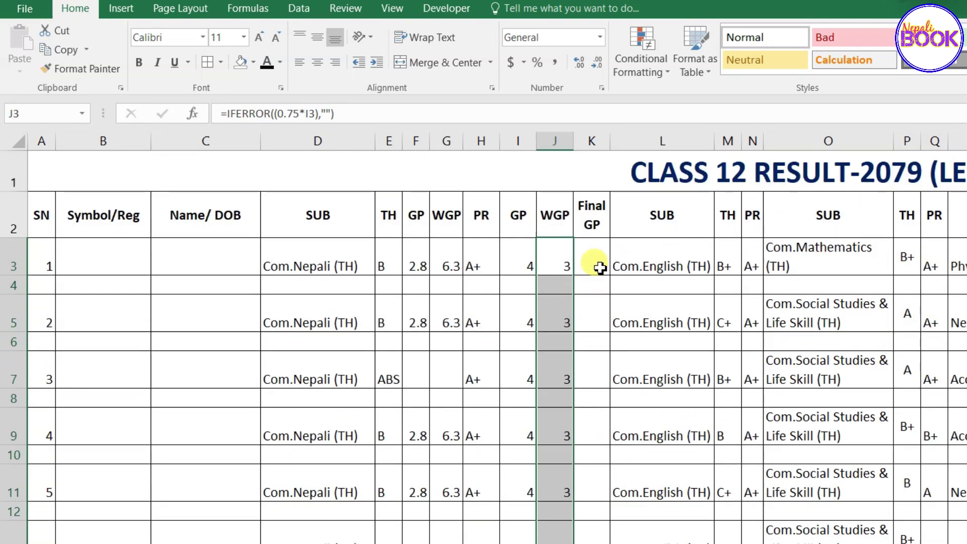
# - Review the theory WGP in G3 and the practical WGP in J3 as inputs for the Final GP in K3
pyautogui.click(594, 259)
pyautogui.click(593, 305)
pyautogui.click(585, 267)
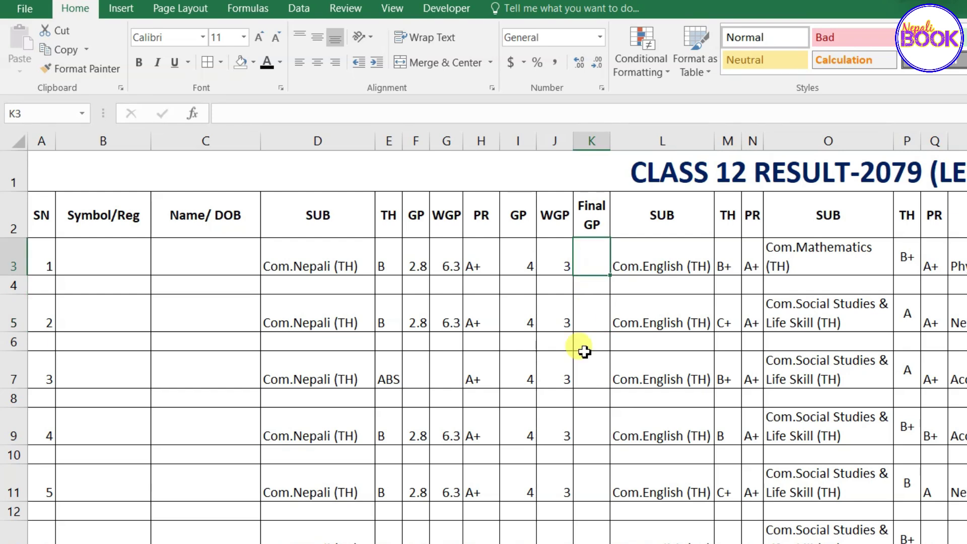
pyautogui.click(449, 261)
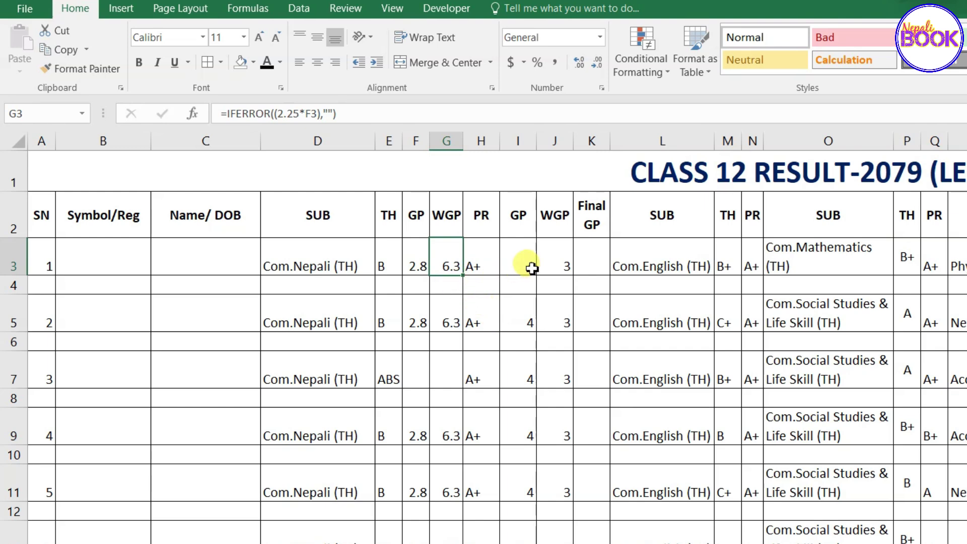
pyautogui.click(559, 256)
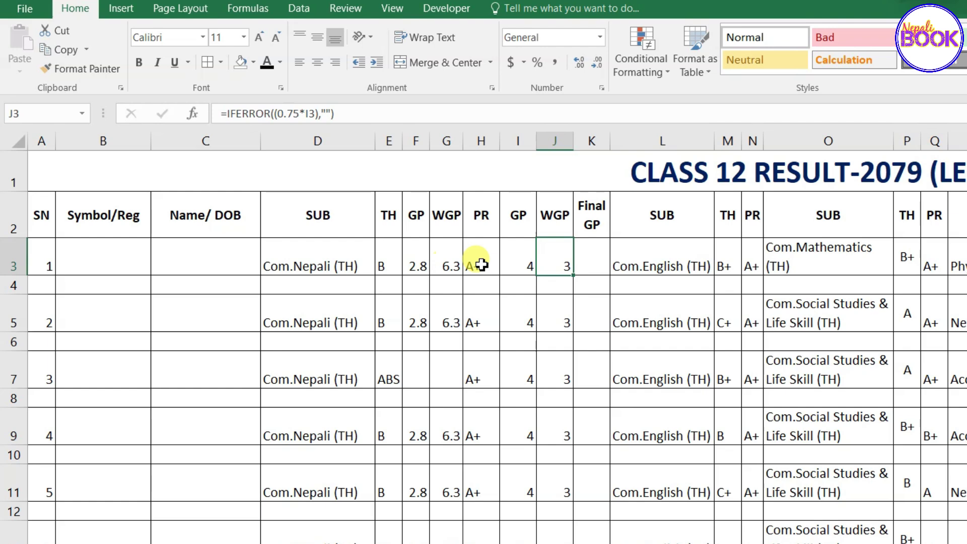
pyautogui.click(597, 263)
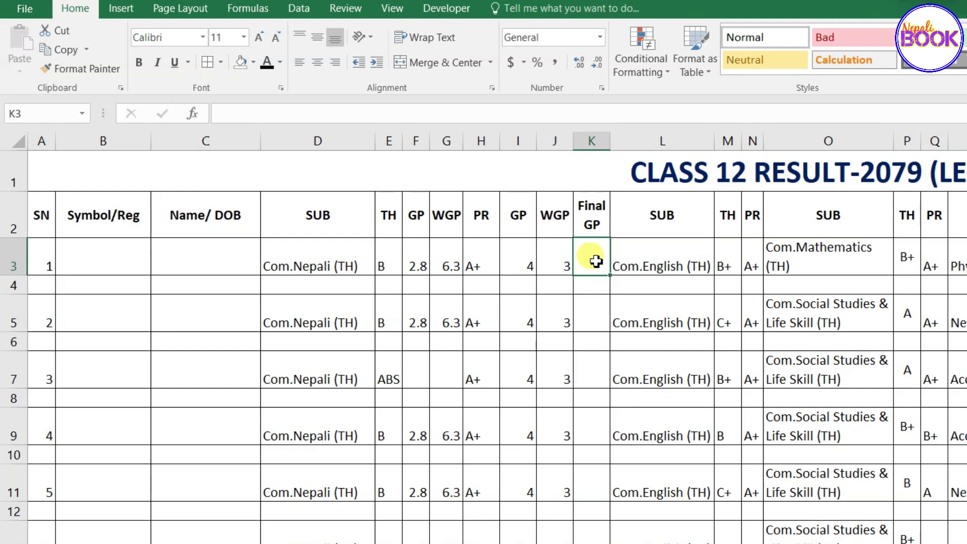
pyautogui.click(444, 255)
pyautogui.click(563, 261)
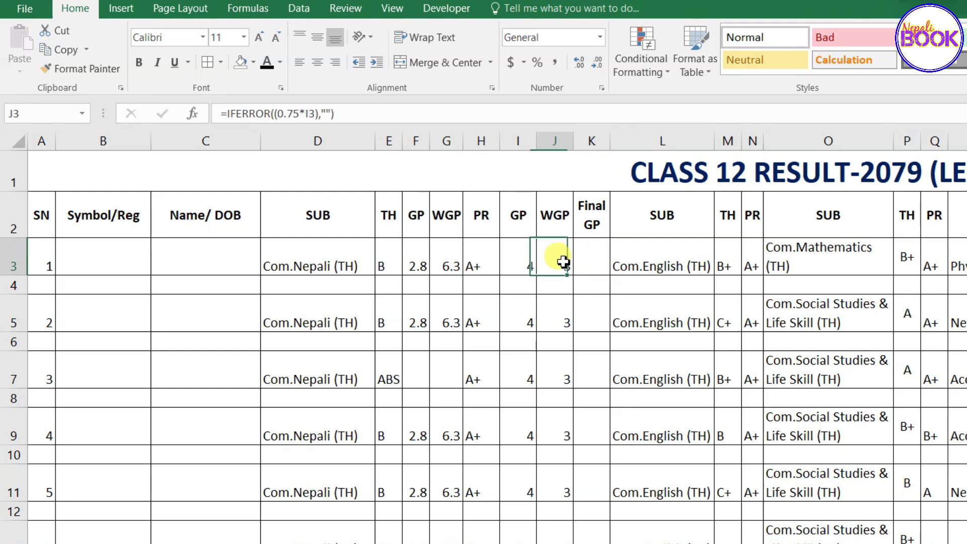
# - Enter the Final GP formula =(G3+J3)/3 in K3
pyautogui.click(586, 261)
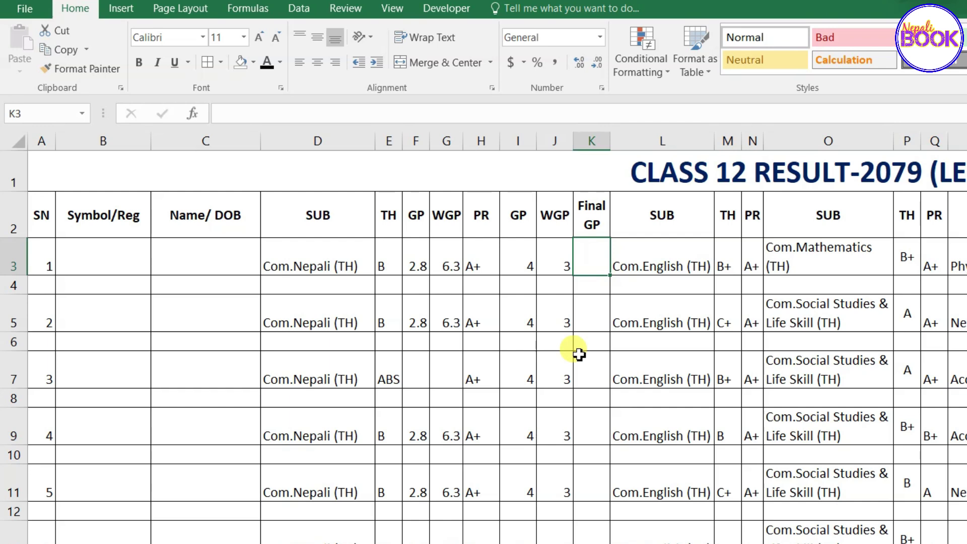
pyautogui.write('=')
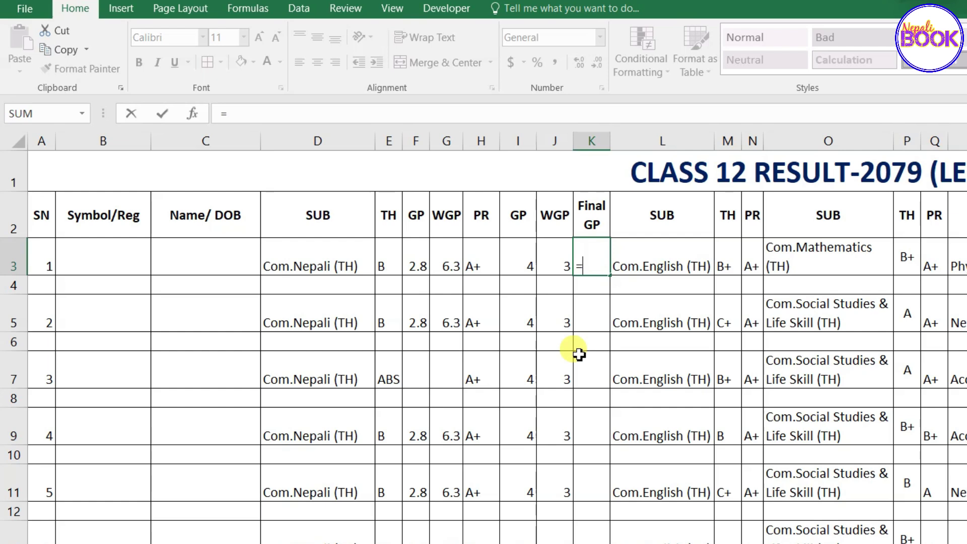
pyautogui.write('(')
pyautogui.click(449, 262)
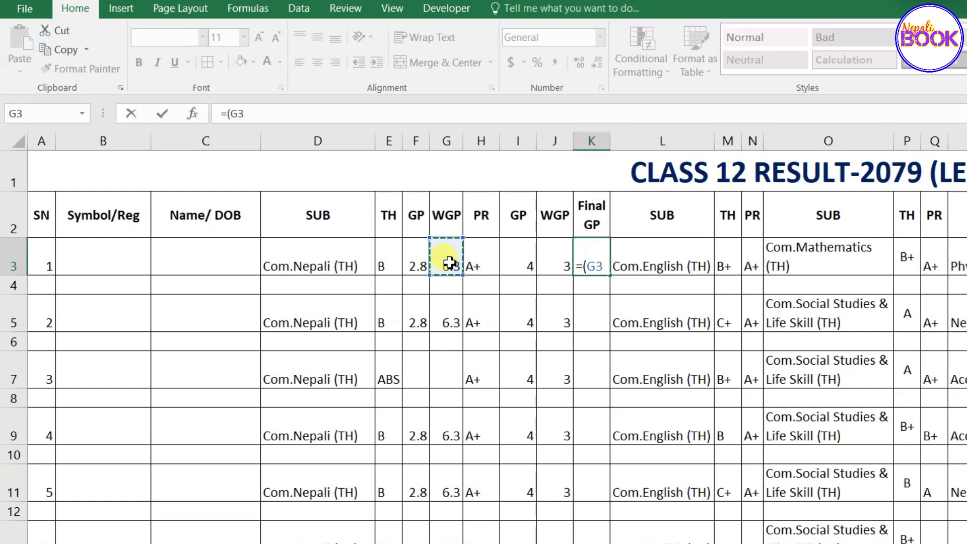
pyautogui.write('+')
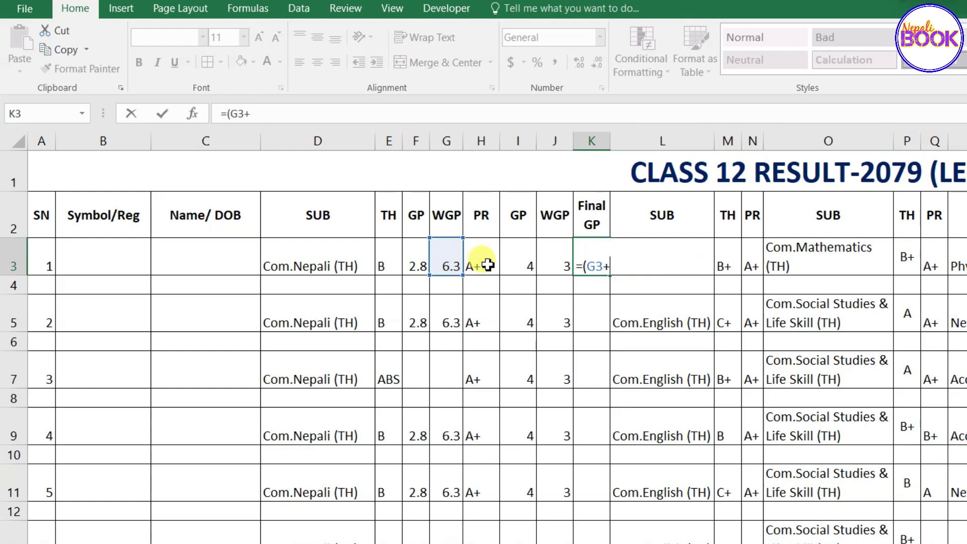
pyautogui.click(554, 263)
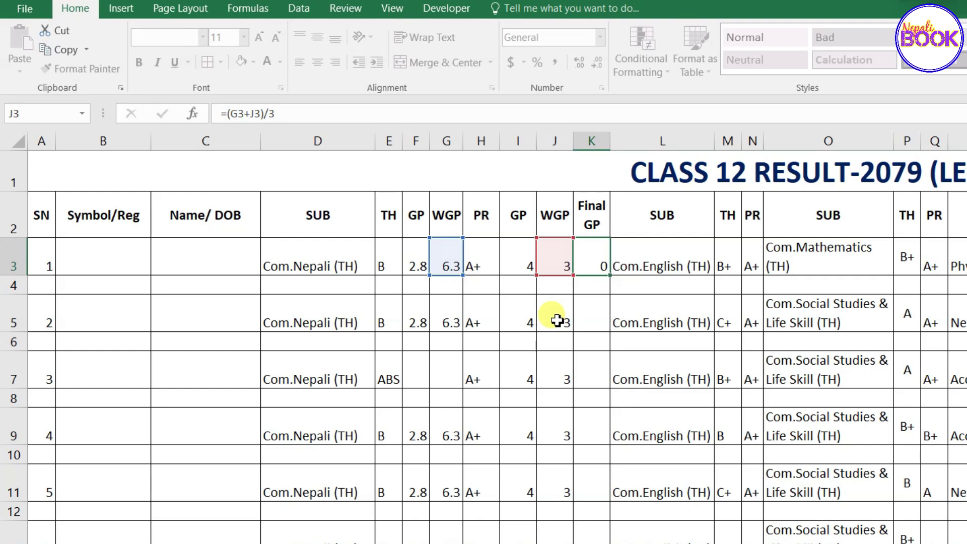
pyautogui.press('Return')
# - Fill the K3 formula =(G3+J3)/3 down the Final GP column to row 12 and check the filled cells
pyautogui.click(599, 255)
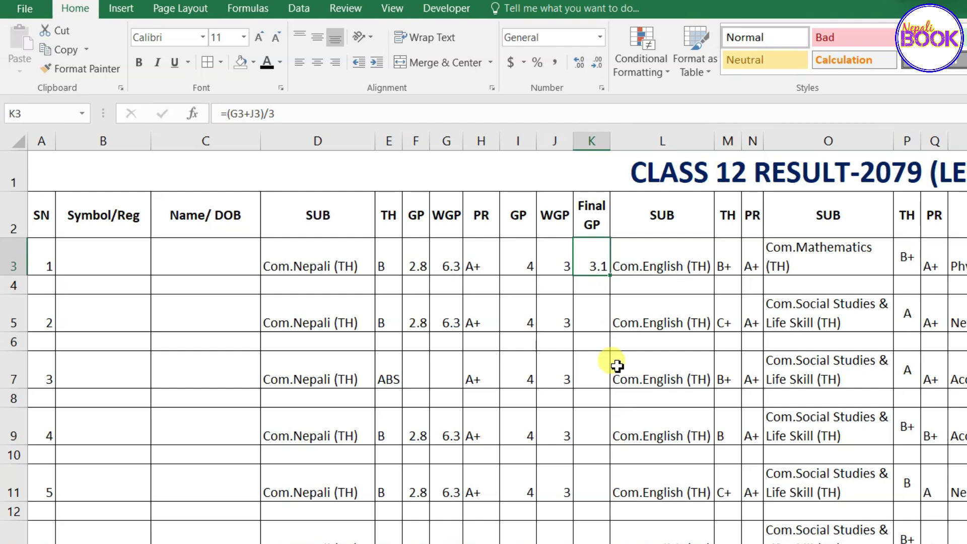
pyautogui.moveTo(613, 280); pyautogui.dragTo(596, 518)
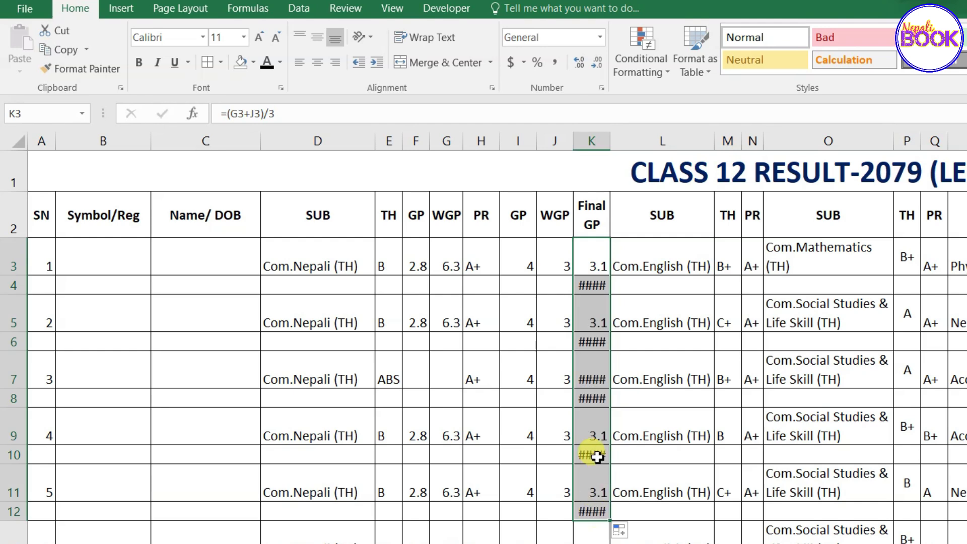
pyautogui.click(592, 430)
pyautogui.click(593, 342)
pyautogui.click(591, 288)
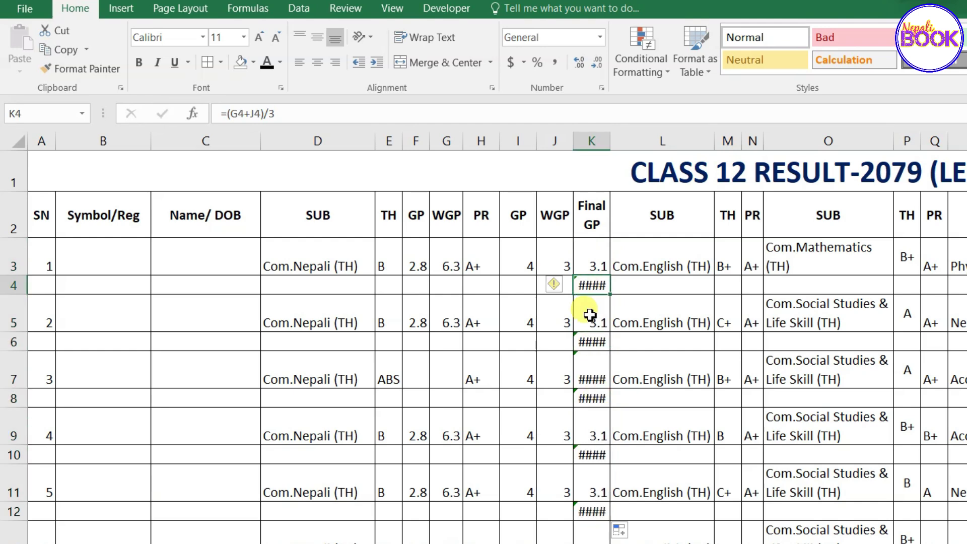
# - Wrap the K3 formula in IFERROR so that errors return blank text: =IFERROR((G3+J3)/3,"")
pyautogui.click(592, 256)
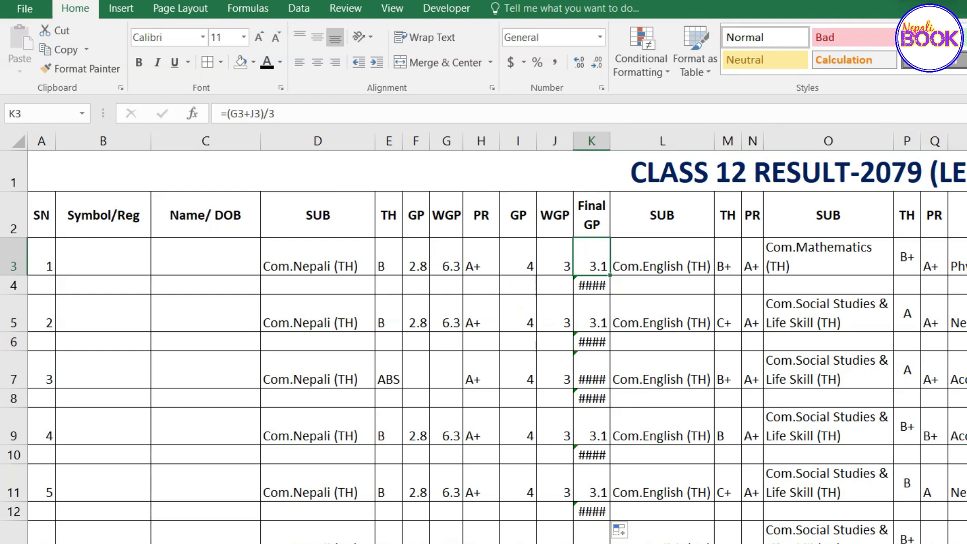
pyautogui.click(228, 114)
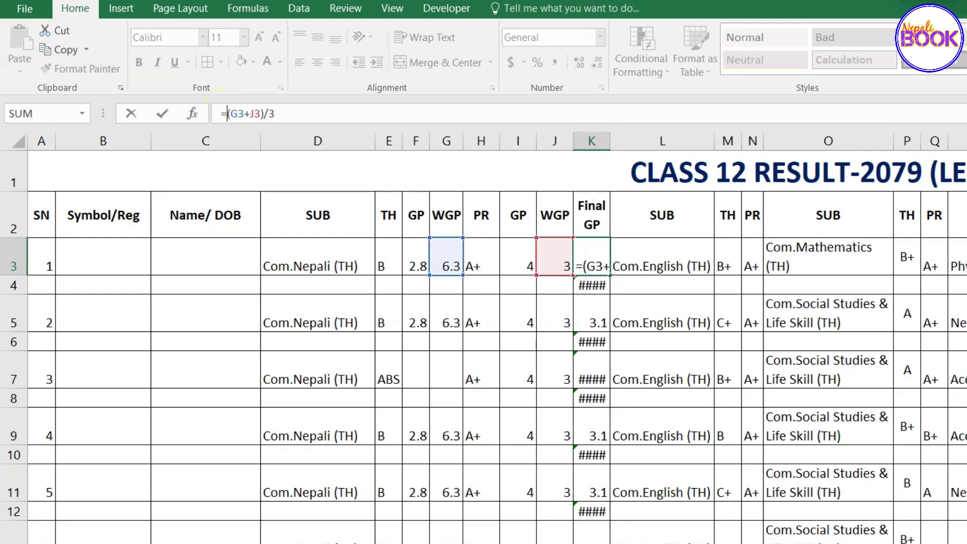
pyautogui.write('ife')
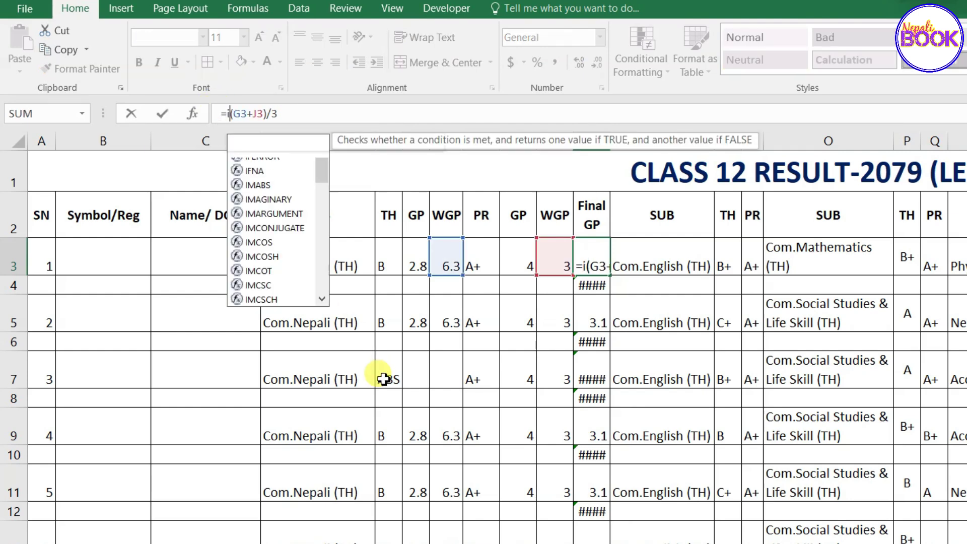
pyautogui.press('Tab')
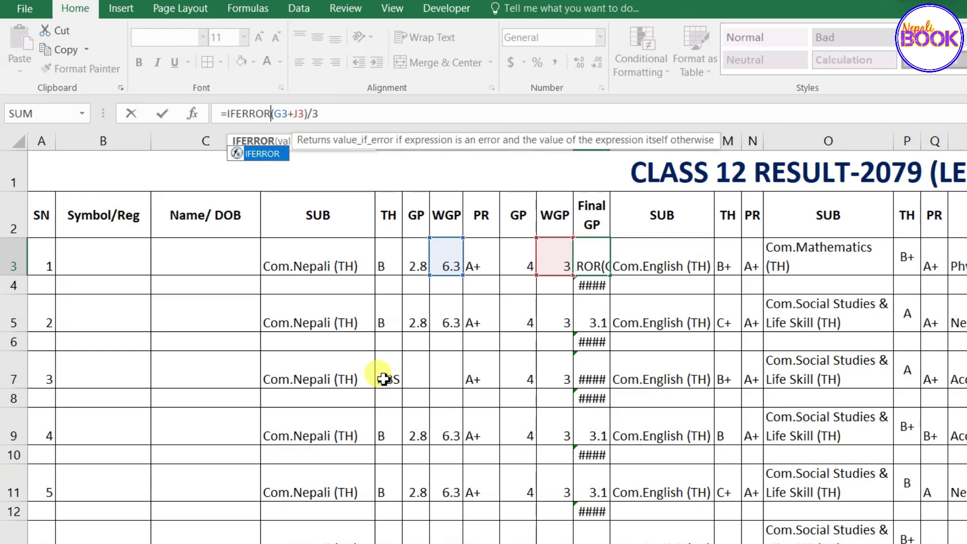
pyautogui.write('(')
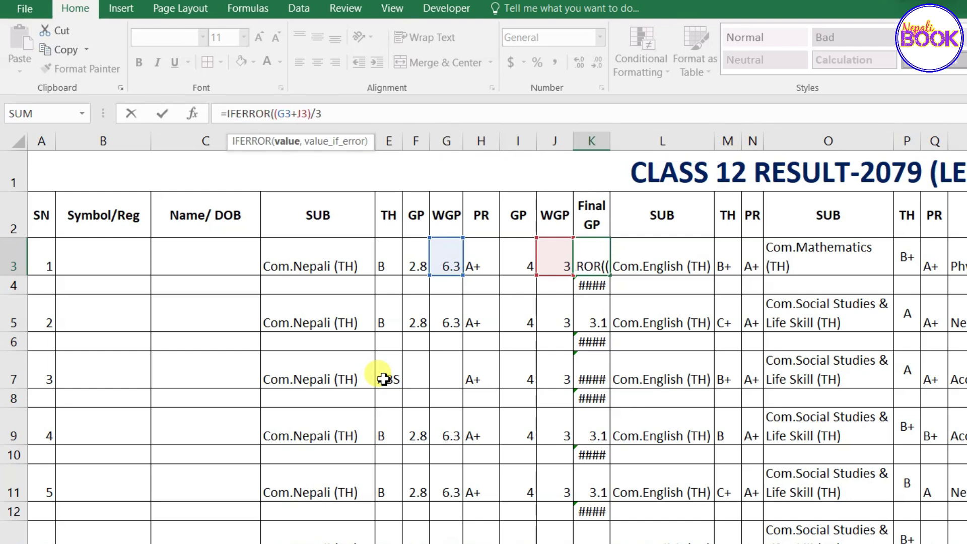
pyautogui.click(332, 114)
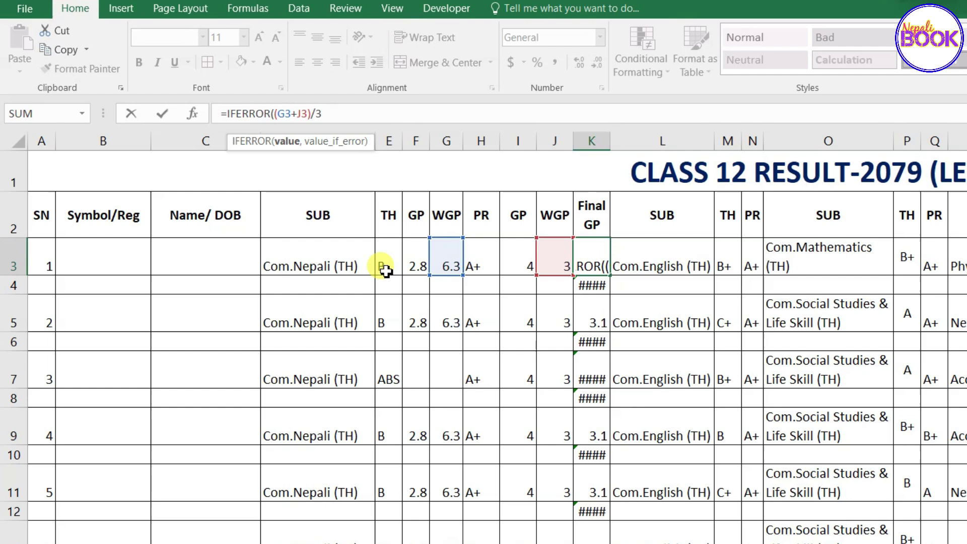
pyautogui.write(',""')
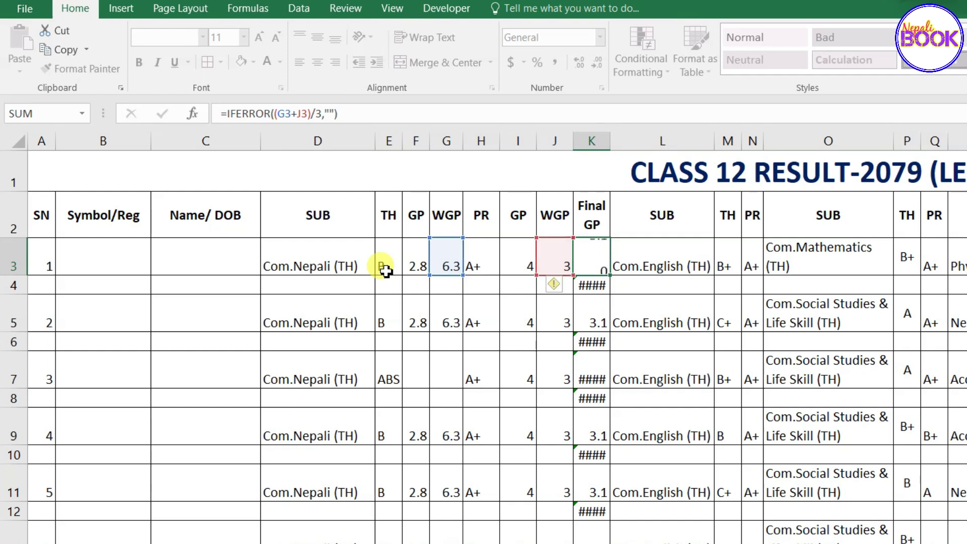
pyautogui.press('Return')
# - Fill the K3 IFERROR formula down the Final GP column through row 16
pyautogui.click(603, 252)
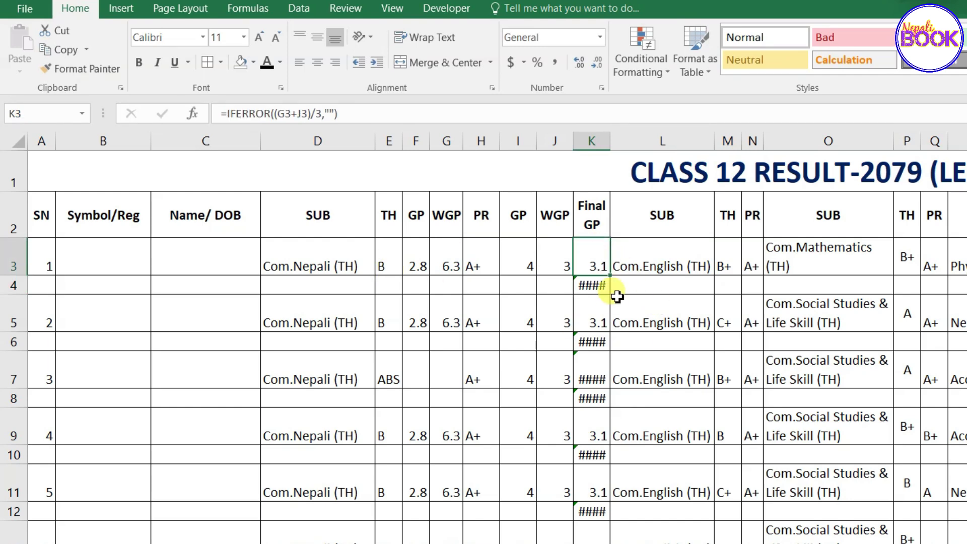
pyautogui.moveTo(610, 274); pyautogui.dragTo(615, 539)
pyautogui.scroll(-2, 604, 470)
pyautogui.scroll(-1, 605, 470)
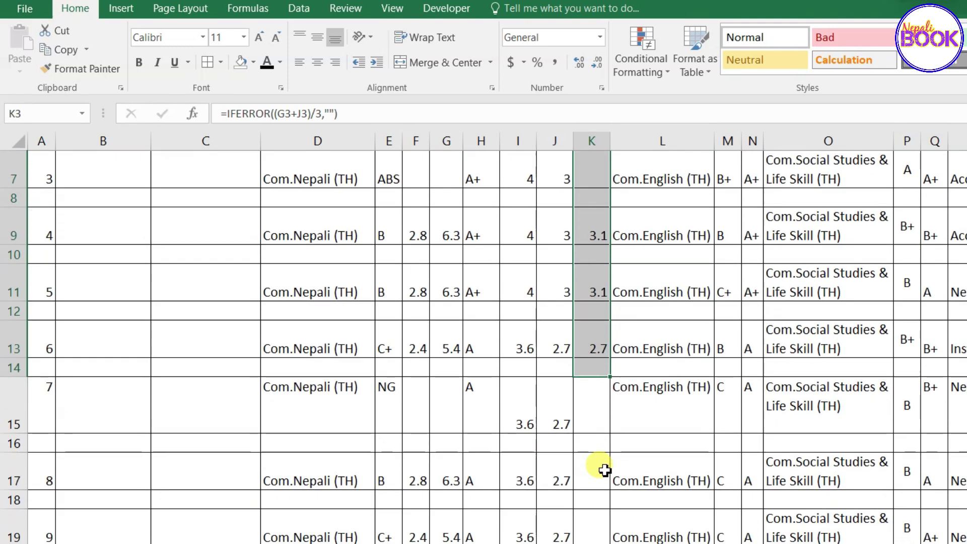
pyautogui.scroll(3, 605, 469)
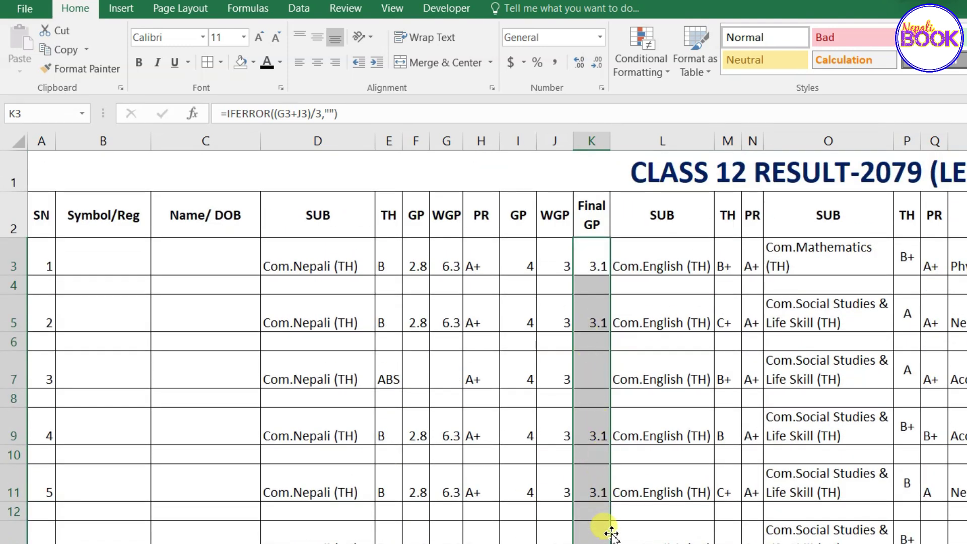
pyautogui.scroll(-1, 599, 473)
pyautogui.click(594, 429)
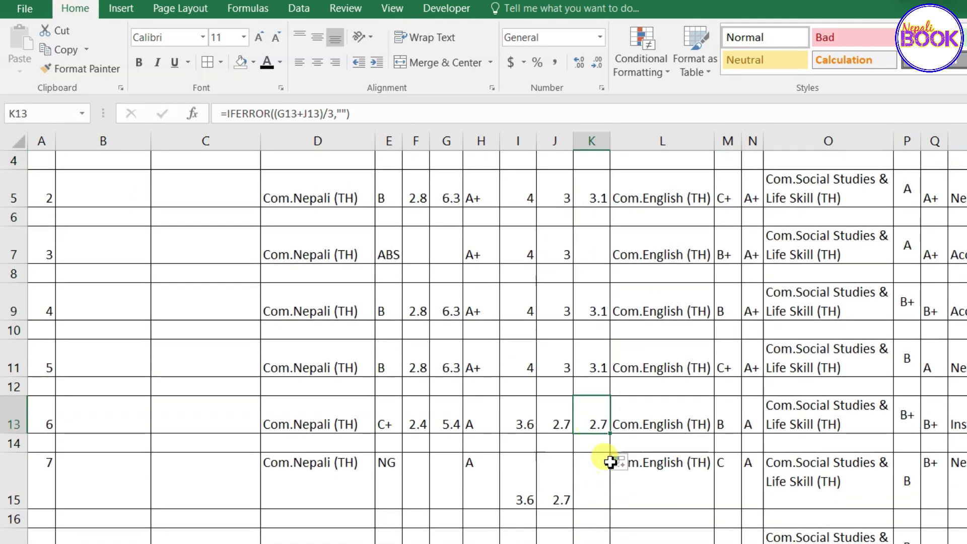
pyautogui.moveTo(611, 434); pyautogui.dragTo(596, 513)
pyautogui.click(595, 516)
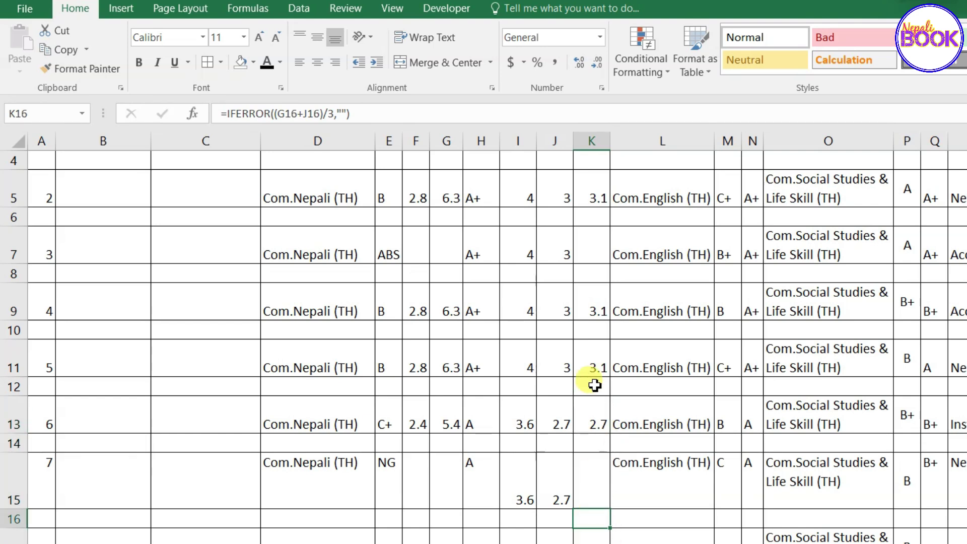
pyautogui.scroll(1, 595, 385)
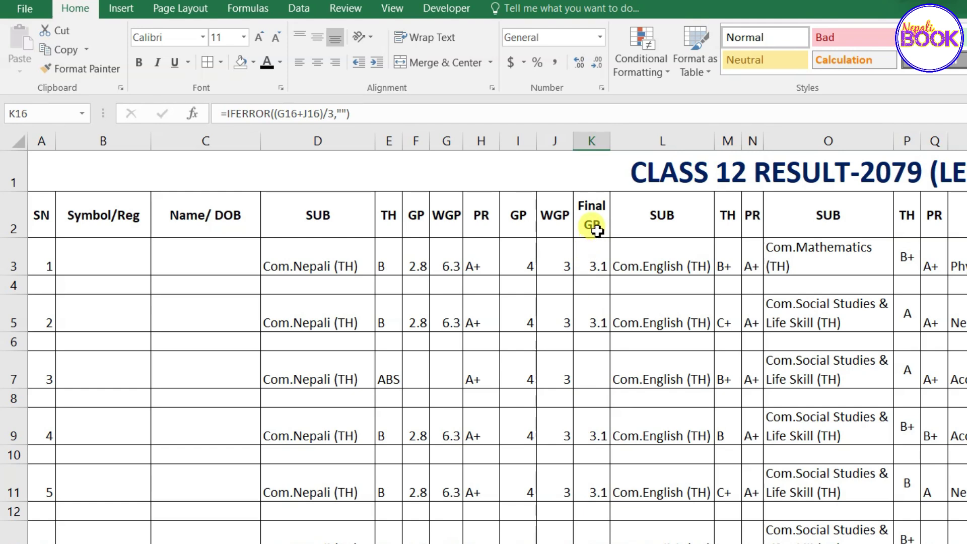
# - With K3 selected, switch to Notepad and examine the nested IF formula that converts (G3+J3)/3 into standard grade points
pyautogui.click(596, 231)
pyautogui.click(597, 260)
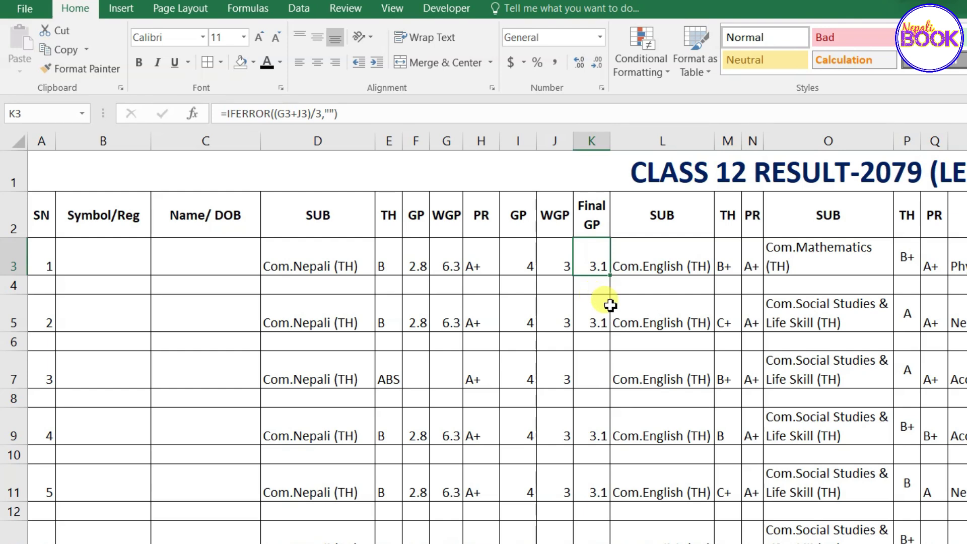
pyautogui.hotkey('alt', 'Tab')
pyautogui.write('=IFERROR(IF((G3+J3)/3>3.6,4,IF((G3+J3)/3>3.2,3.6,IF((G3+J3)/3>2.8,3.2,IF((G3+J3)/3>2.4,2.8,IF((G3+J3)/3>2,2.4,IF((G3+J3)/3>1.6,2,IF((G3+J3)/3=1.6,1.6,IF((G3+J3)/3<1.6,"","")))))))),"")')
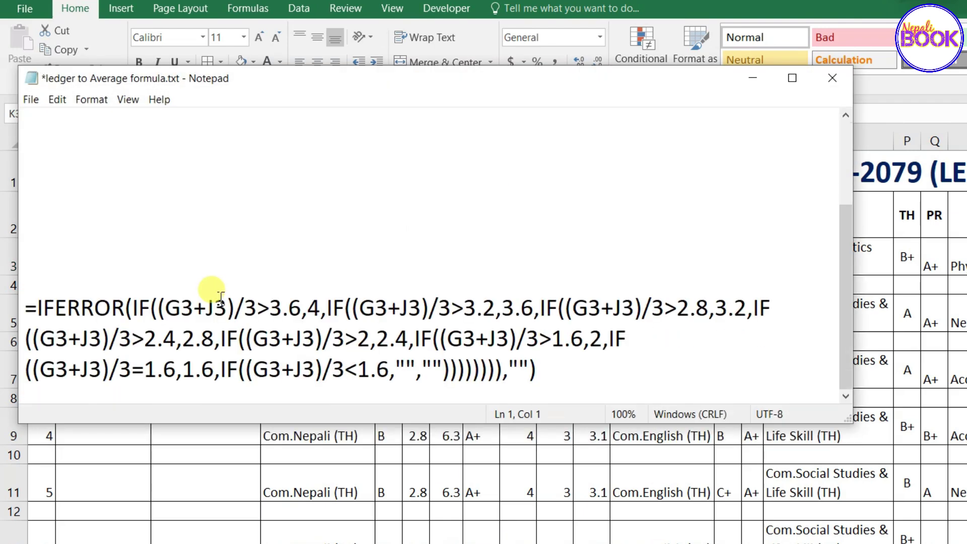
pyautogui.click(565, 339)
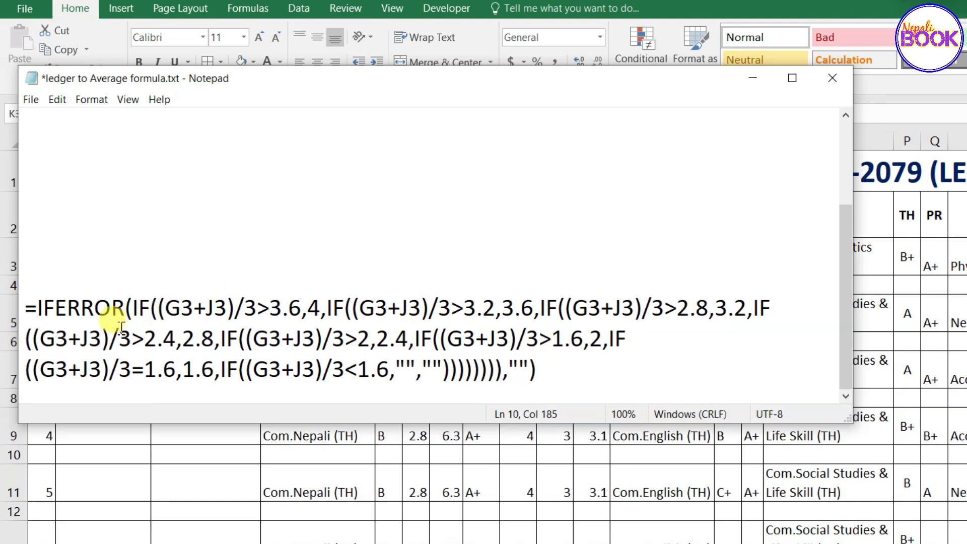
pyautogui.moveTo(158, 298); pyautogui.dragTo(303, 307)
pyautogui.click(246, 307)
pyautogui.click(270, 308)
pyautogui.click(271, 308)
pyautogui.doubleClick(313, 307)
pyautogui.click(447, 343)
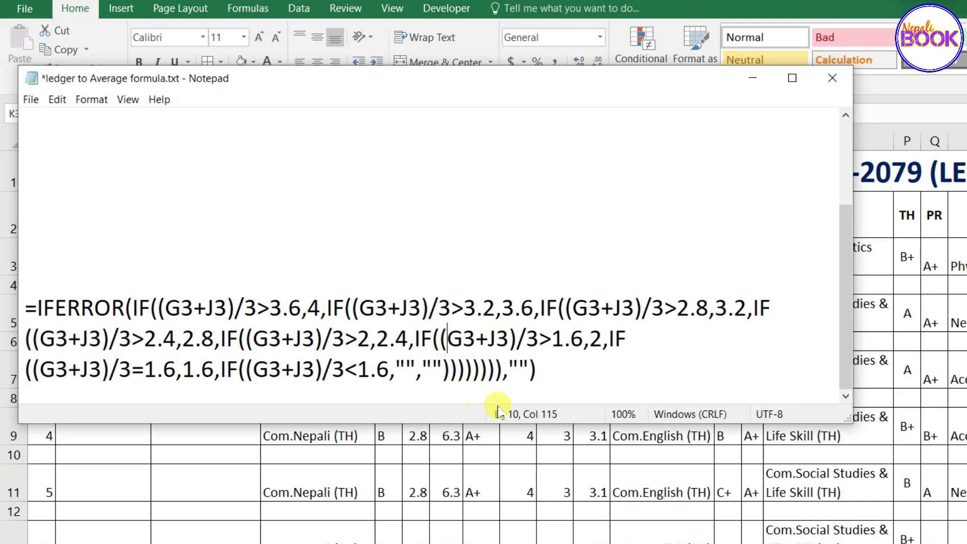
pyautogui.click(519, 369)
pyautogui.moveTo(24, 308); pyautogui.dragTo(517, 367)
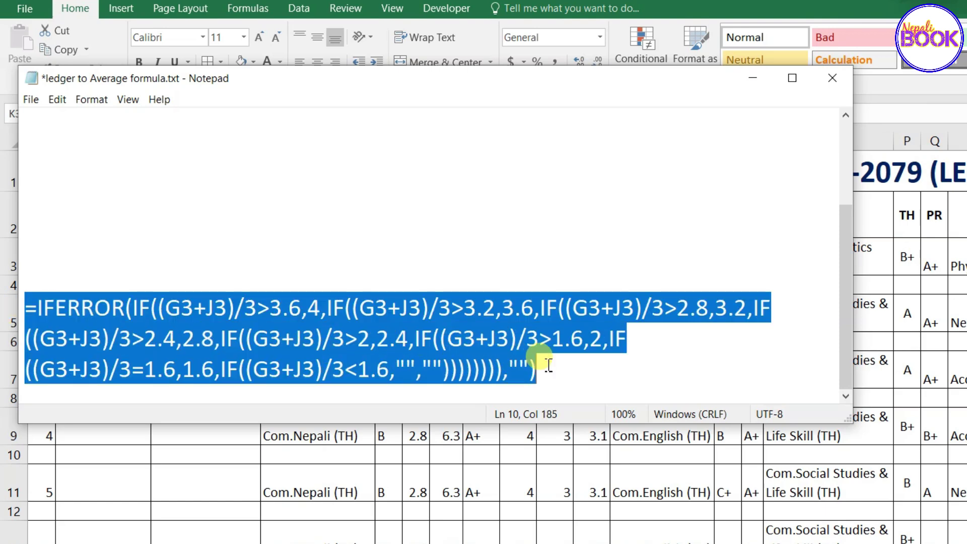
pyautogui.click(430, 367)
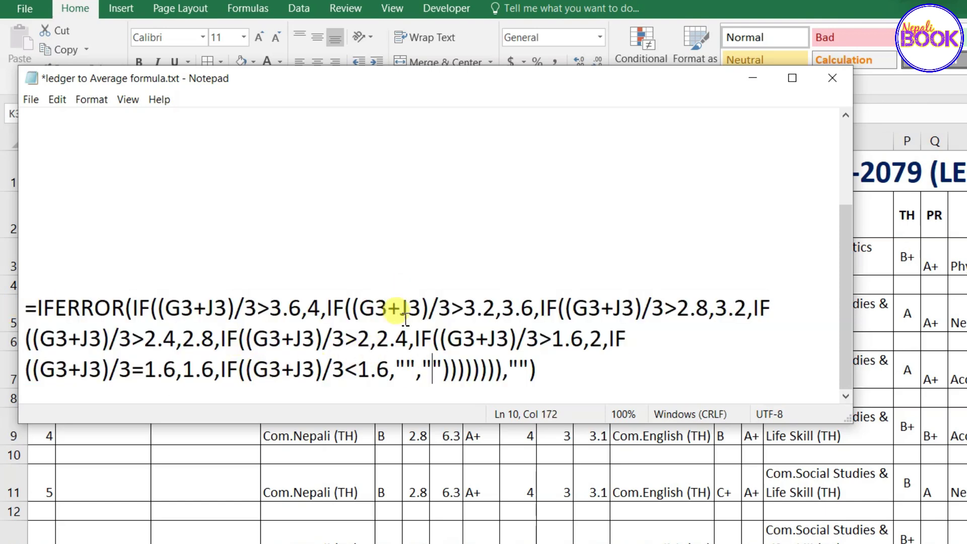
# - Copy the entire nested IFERROR/IF formula from the Notepad file and paste it into K3 of the Excel ledger
pyautogui.click(534, 373)
pyautogui.moveTo(533, 373); pyautogui.dragTo(17, 314)
pyautogui.hotkey('ctrl', 'c')
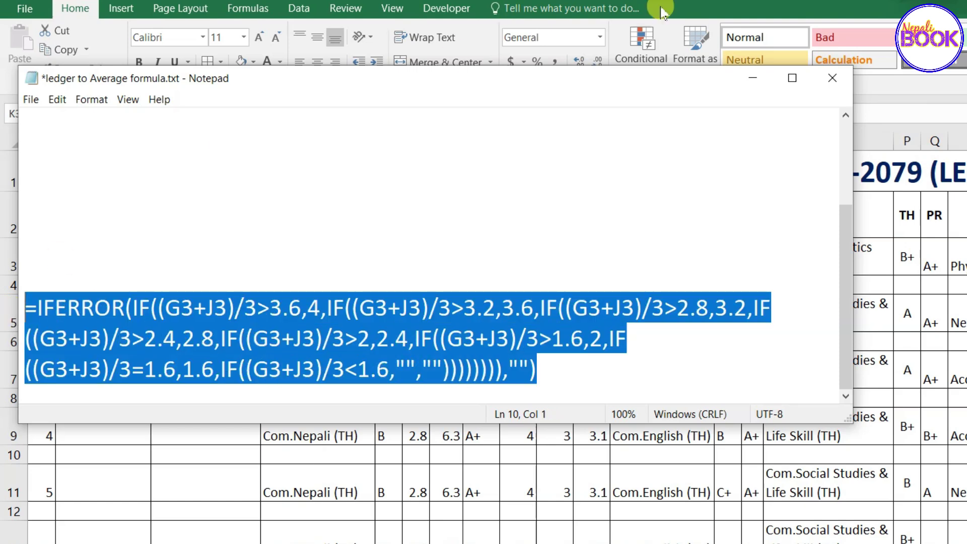
pyautogui.click(753, 78)
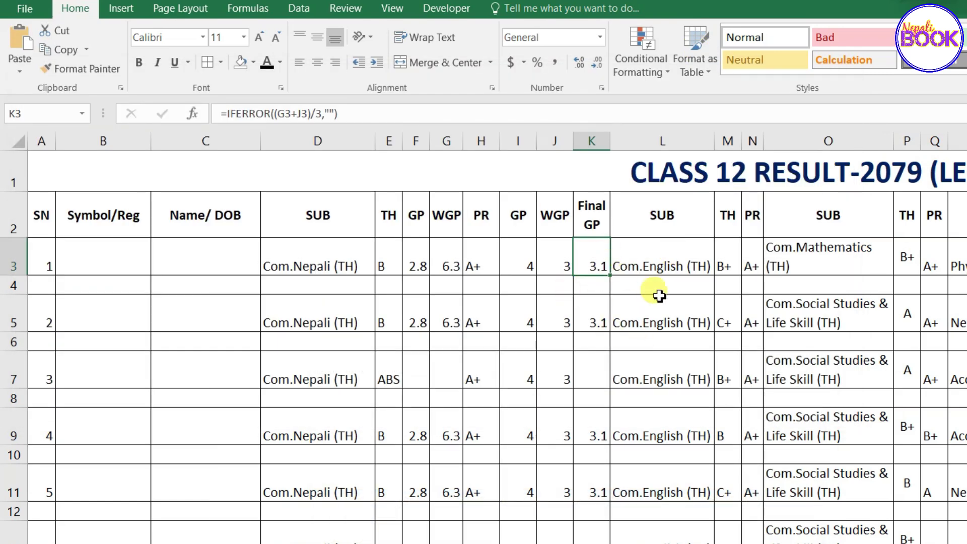
pyautogui.hotkey('ctrl', 'v')
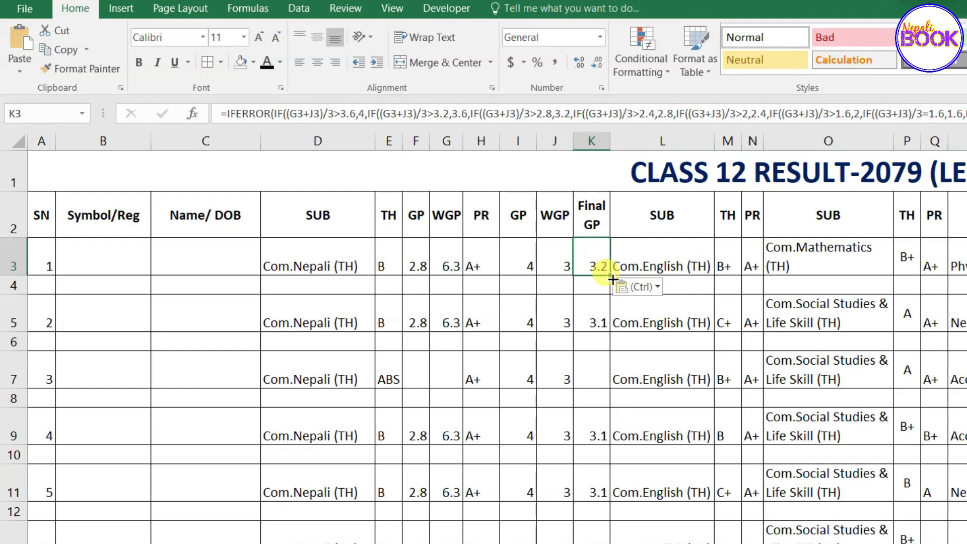
# - Fill the nested IF formula from K3 down the Final GP column through row 15 and check the rounded grade points
pyautogui.moveTo(612, 284); pyautogui.dragTo(591, 541)
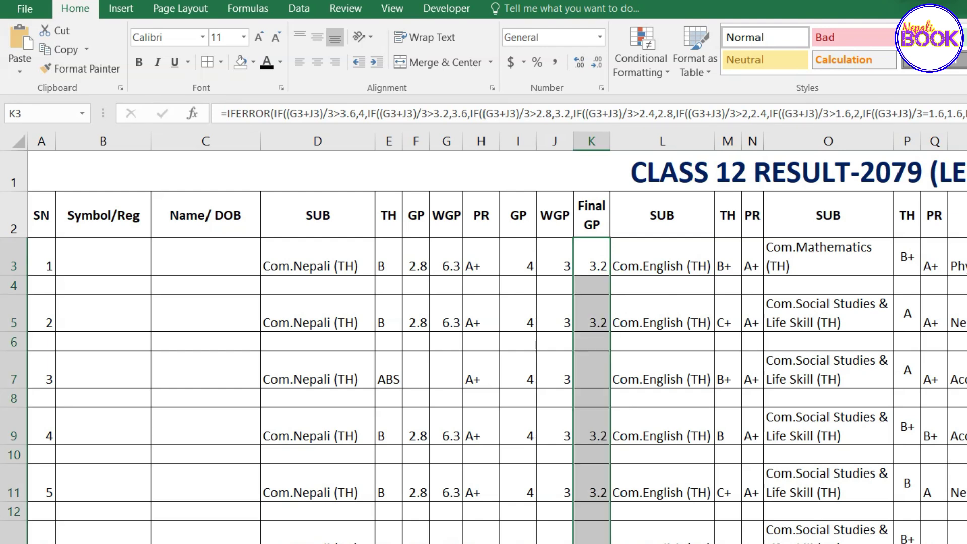
pyautogui.click(593, 255)
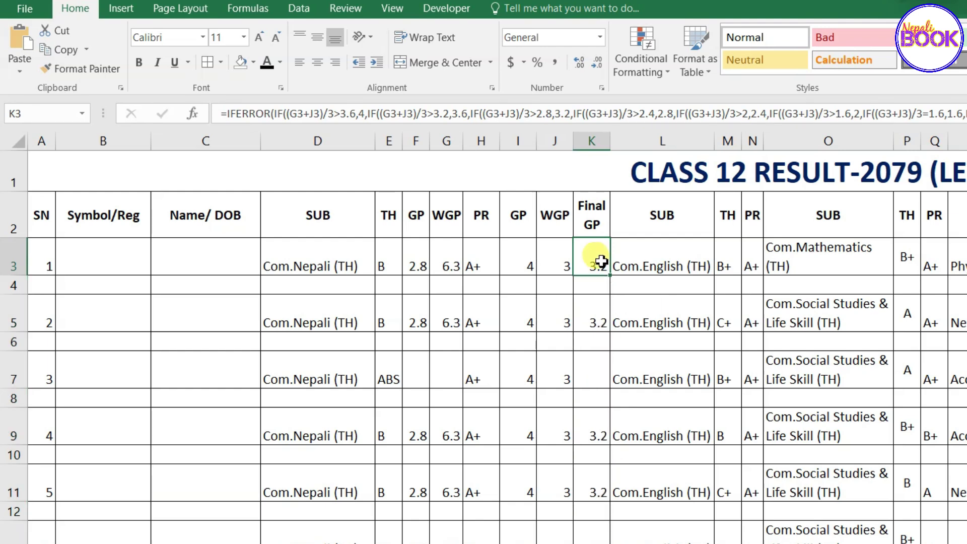
pyautogui.click(589, 455)
pyautogui.scroll(-2, 604, 453)
pyautogui.click(596, 352)
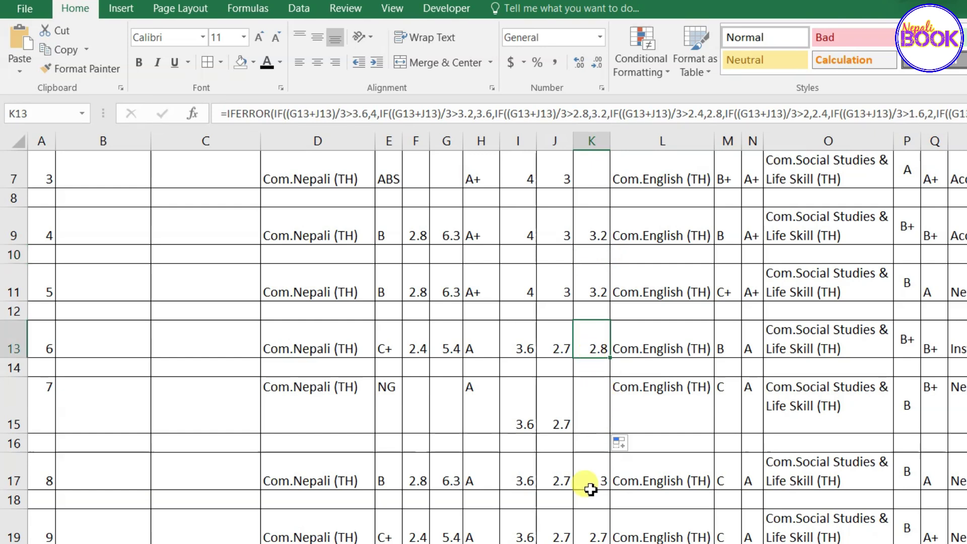
pyautogui.click(589, 481)
pyautogui.scroll(2, 627, 504)
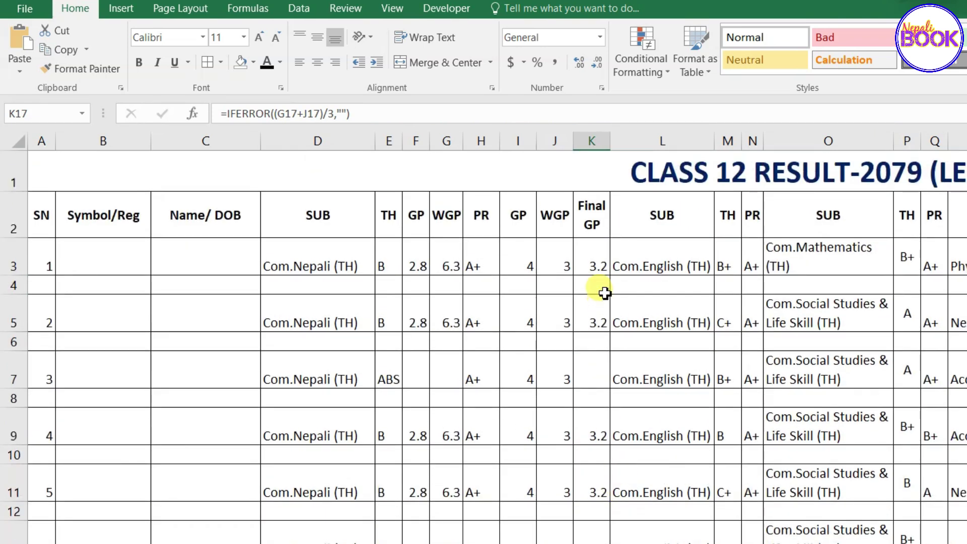
# - Undo the fill and the paste of the nested IF formula in the Final GP column
pyautogui.click(595, 263)
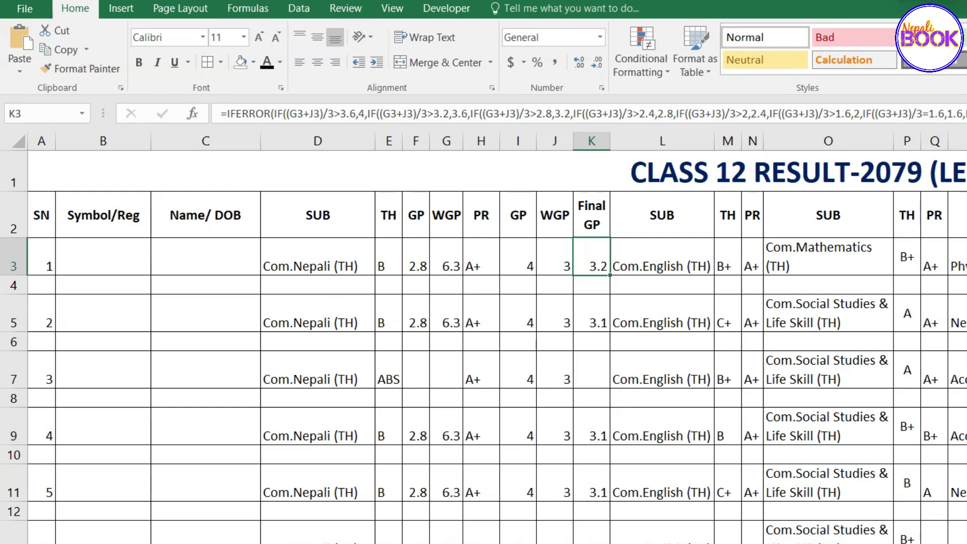
pyautogui.hotkey('ctrl', 'z')
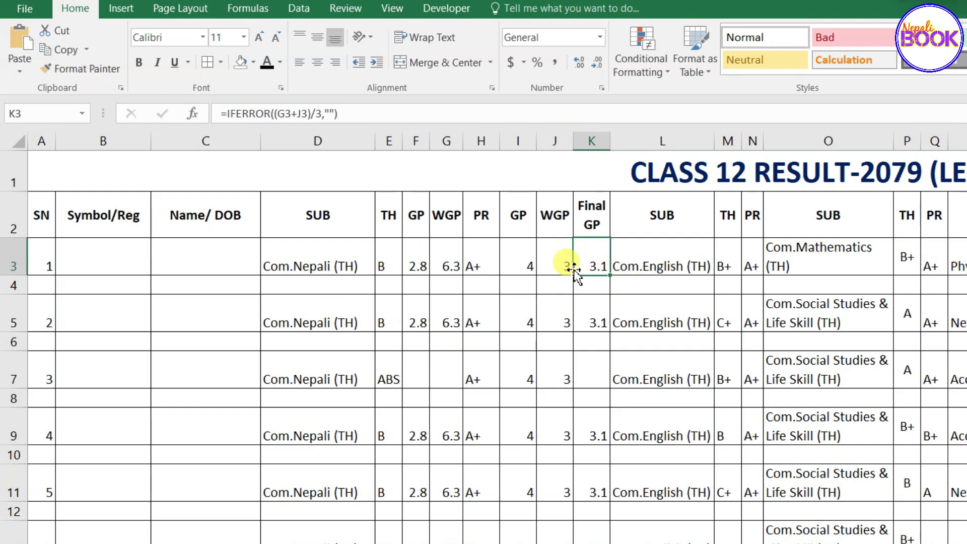
pyautogui.click(597, 318)
pyautogui.click(603, 272)
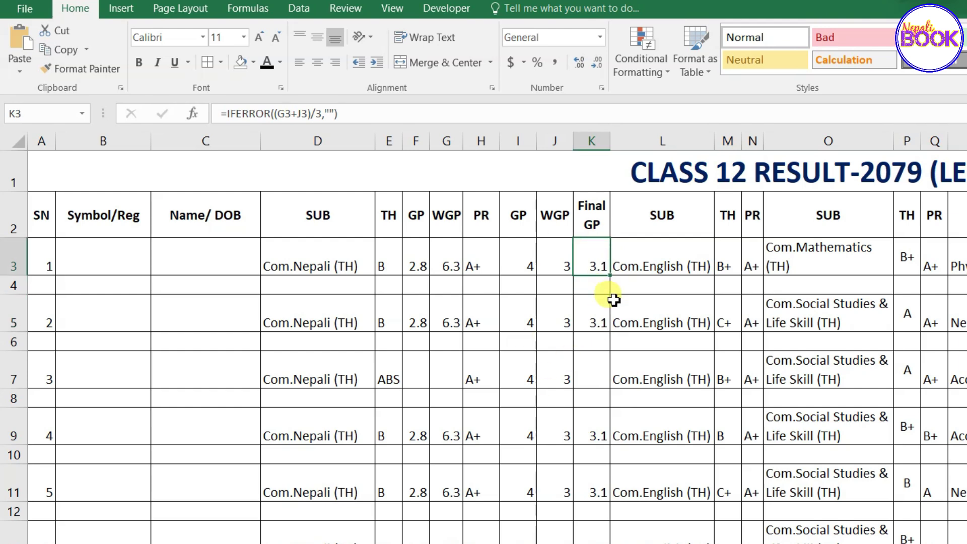
# - Fill the K13 formula =IFERROR((G13+J13)/3,"") down the Final GP column through row 111
pyautogui.scroll(-1, 593, 529)
pyautogui.scroll(-3, 598, 442)
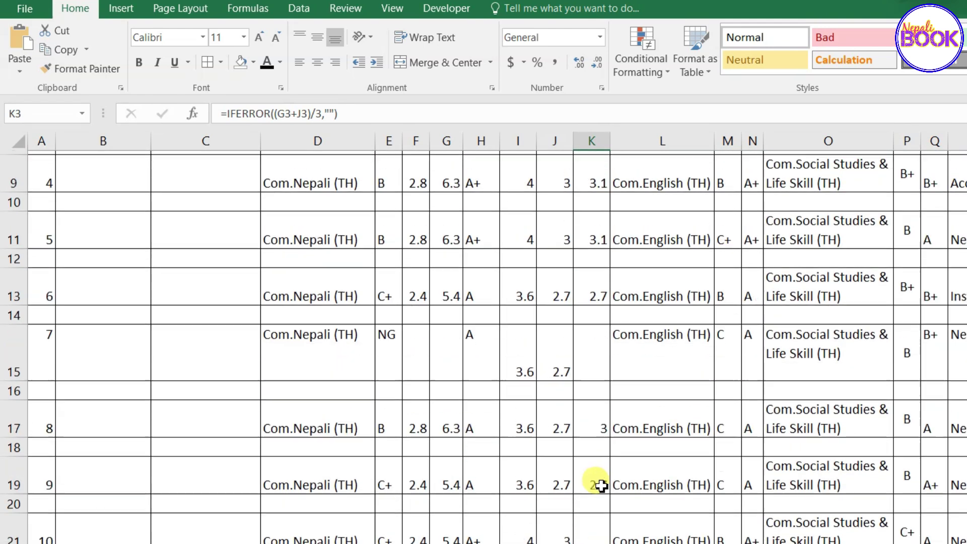
pyautogui.click(596, 247)
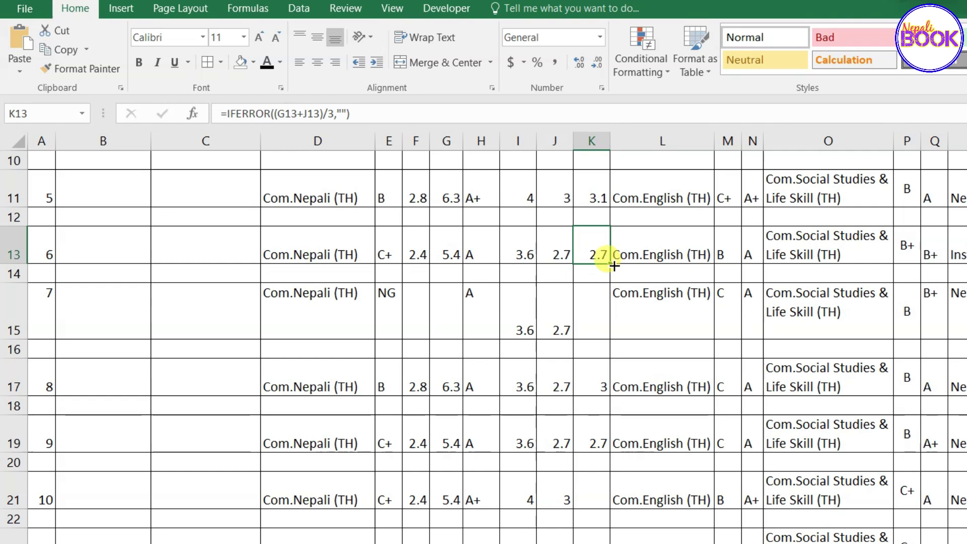
pyautogui.moveTo(609, 264); pyautogui.dragTo(599, 541)
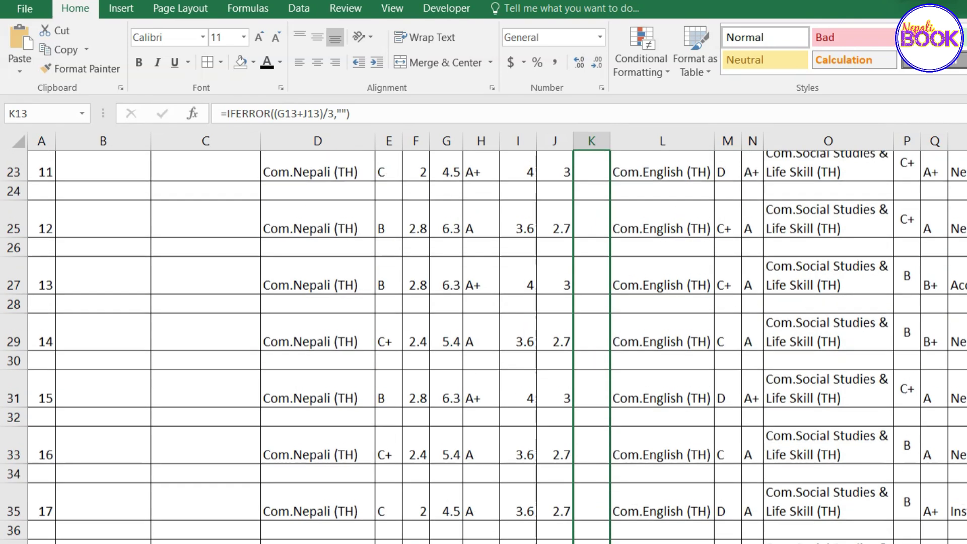
# - Examine the Final GP cells of the students whose Nepali theory grade is NG or ABS
pyautogui.scroll(5, 594, 423)
pyautogui.click(591, 423)
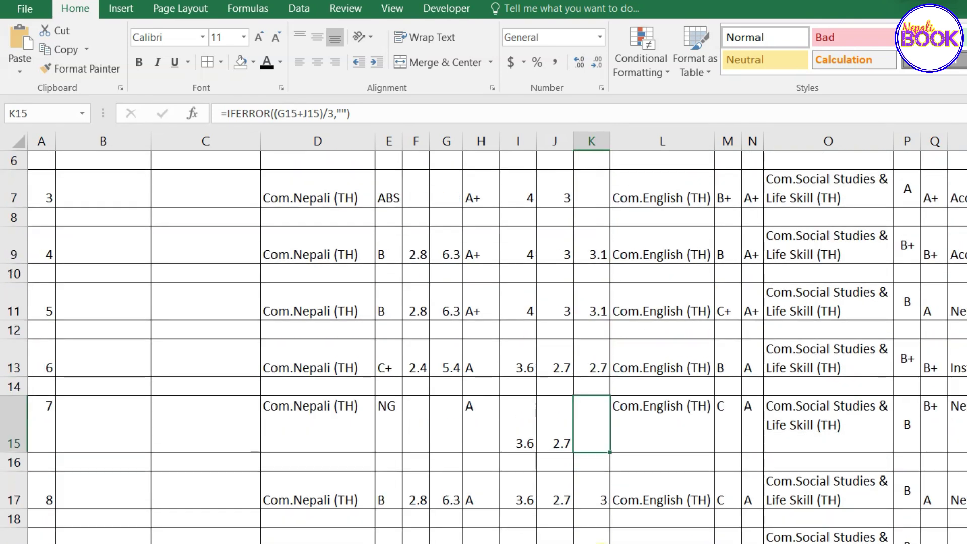
pyautogui.click(378, 431)
pyautogui.click(604, 423)
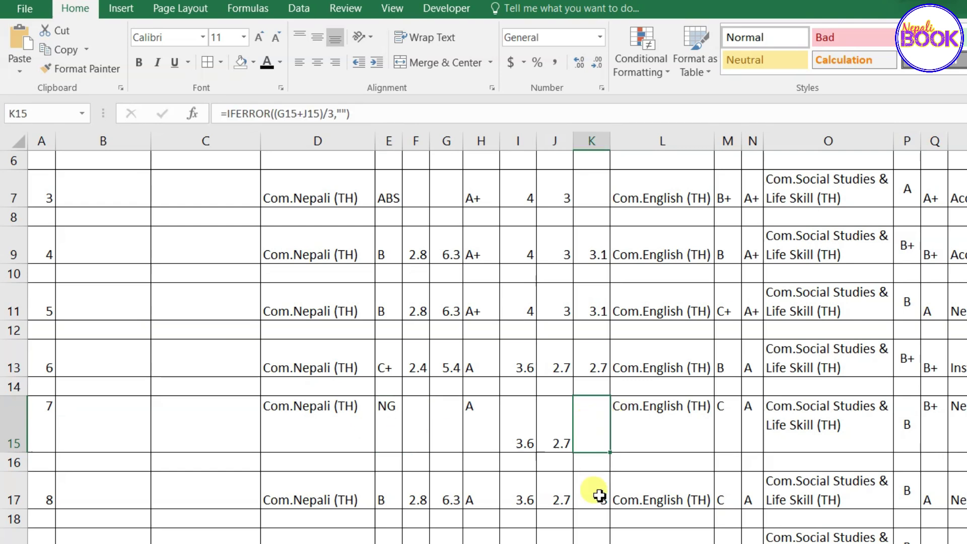
pyautogui.scroll(1, 599, 496)
pyautogui.click(390, 289)
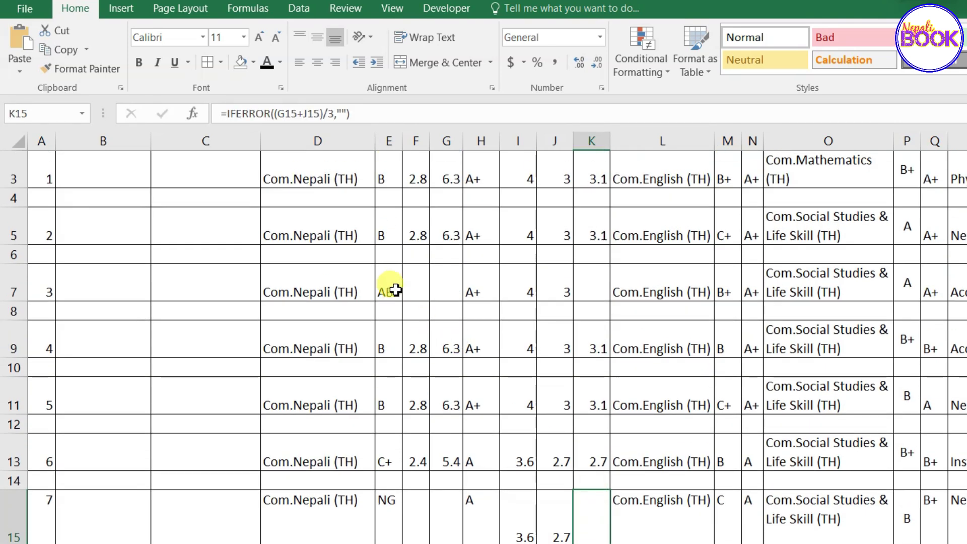
pyautogui.click(588, 283)
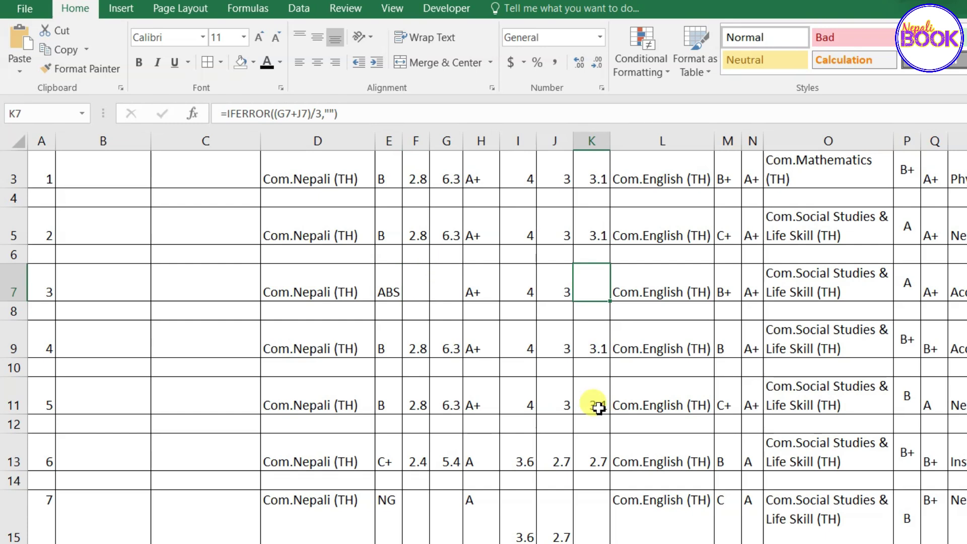
pyautogui.scroll(1, 598, 408)
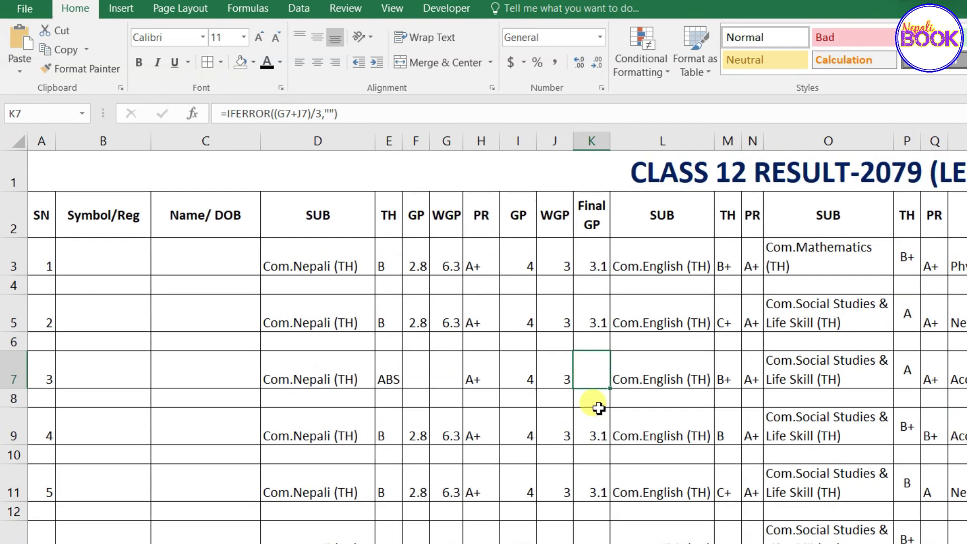
pyautogui.scroll(-2, 598, 408)
pyautogui.scroll(2, 612, 263)
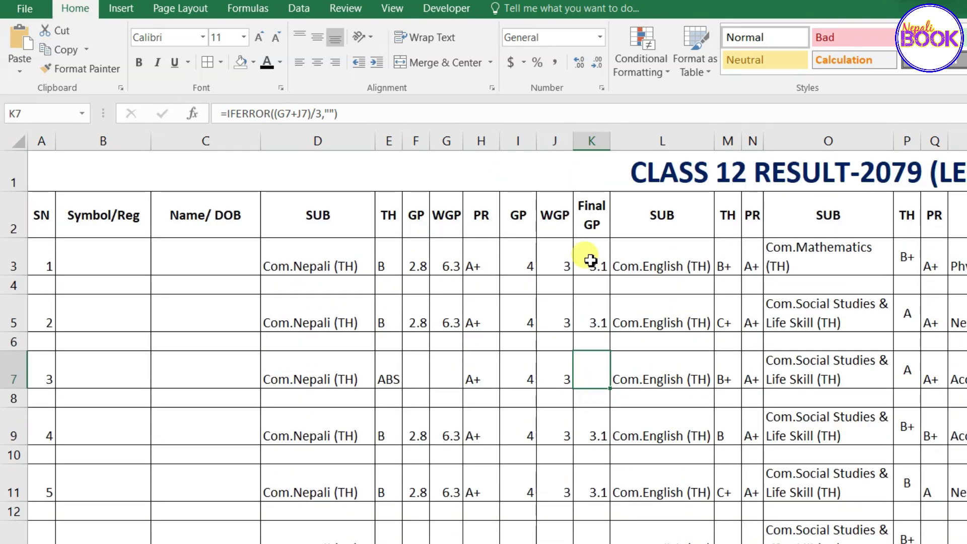
# - Review the Final GP column from K3 down to the last student in row 111
pyautogui.moveTo(590, 260); pyautogui.dragTo(594, 541)
pyautogui.click(604, 453)
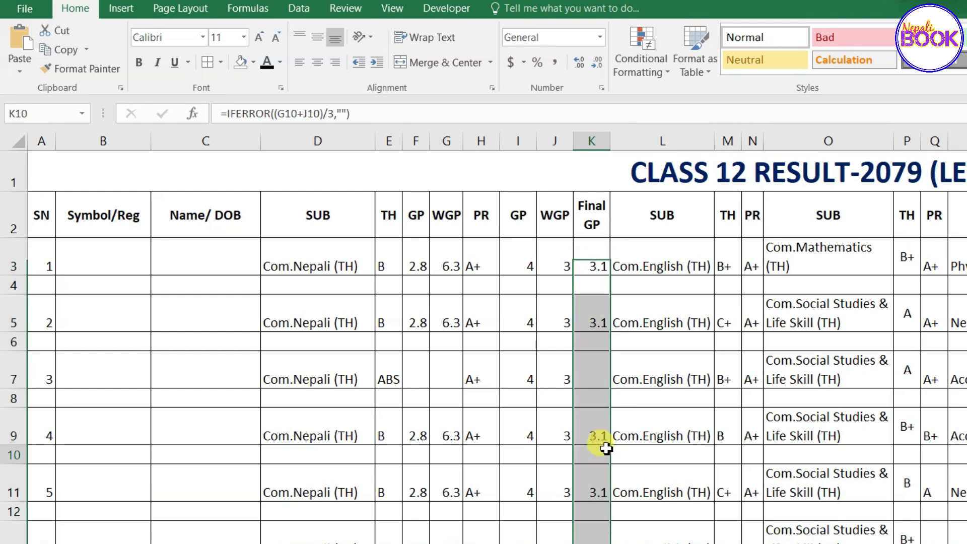
pyautogui.moveTo(598, 263); pyautogui.dragTo(590, 501)
pyautogui.click(590, 501)
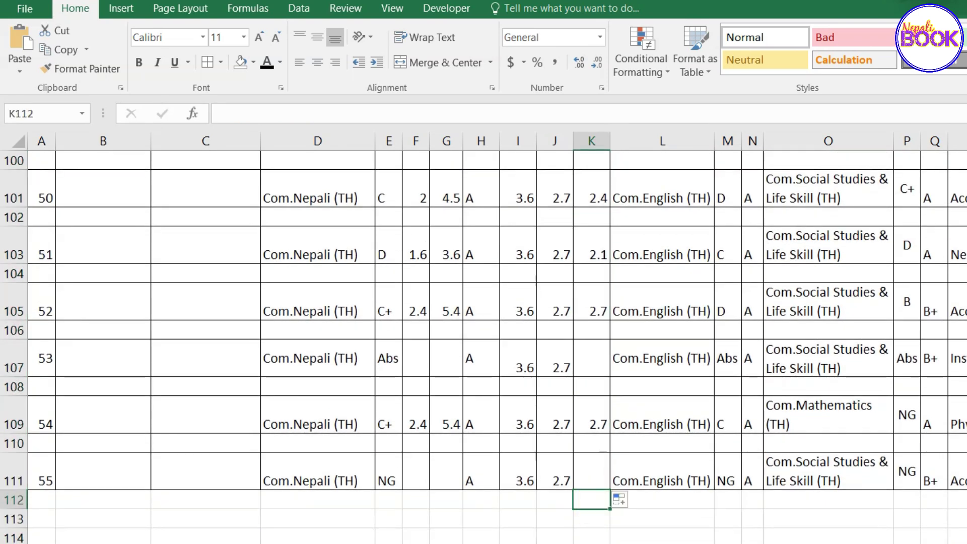
pyautogui.scroll(7, 600, 395)
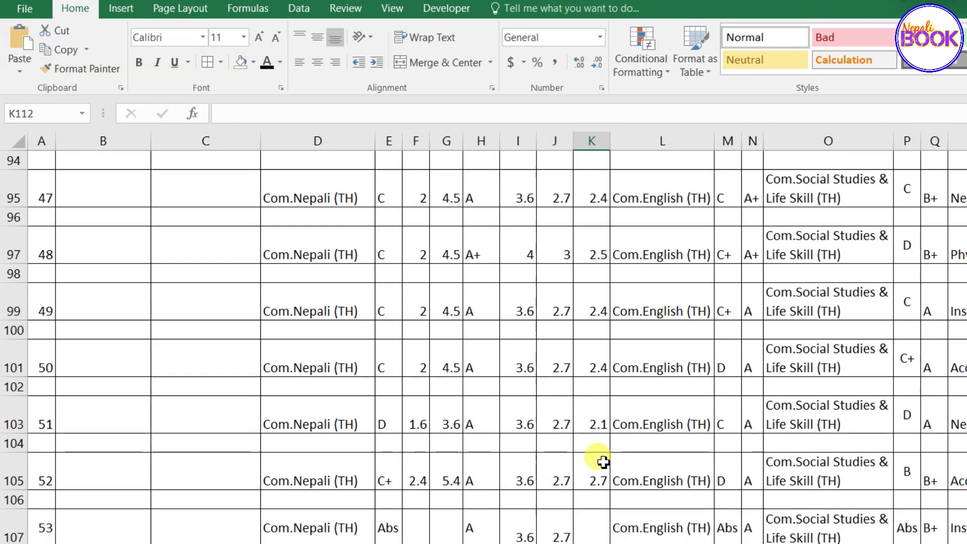
pyautogui.scroll(-6, 598, 460)
pyautogui.scroll(-3, 602, 463)
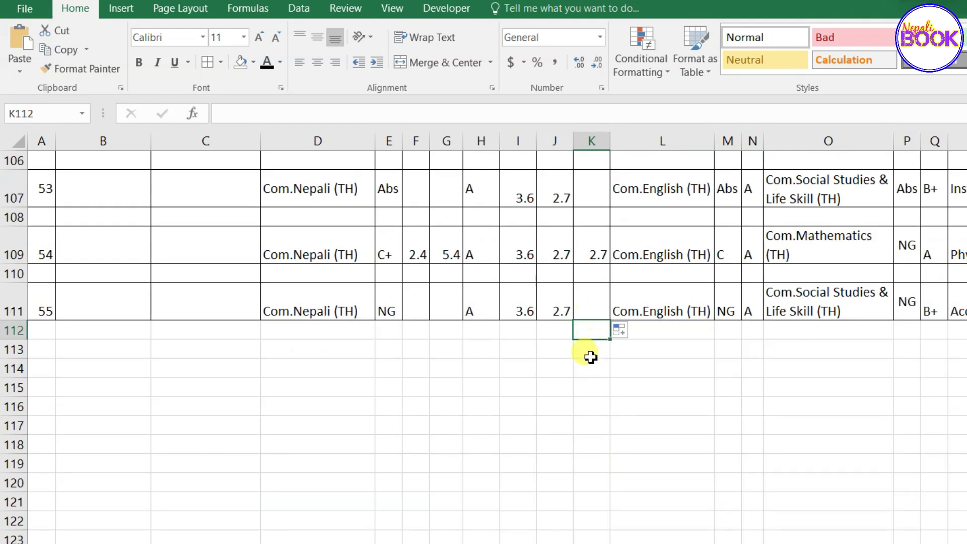
# - Merge and center I112:J112 below the ledger and enter the label Total GP
pyautogui.moveTo(518, 334); pyautogui.dragTo(563, 335)
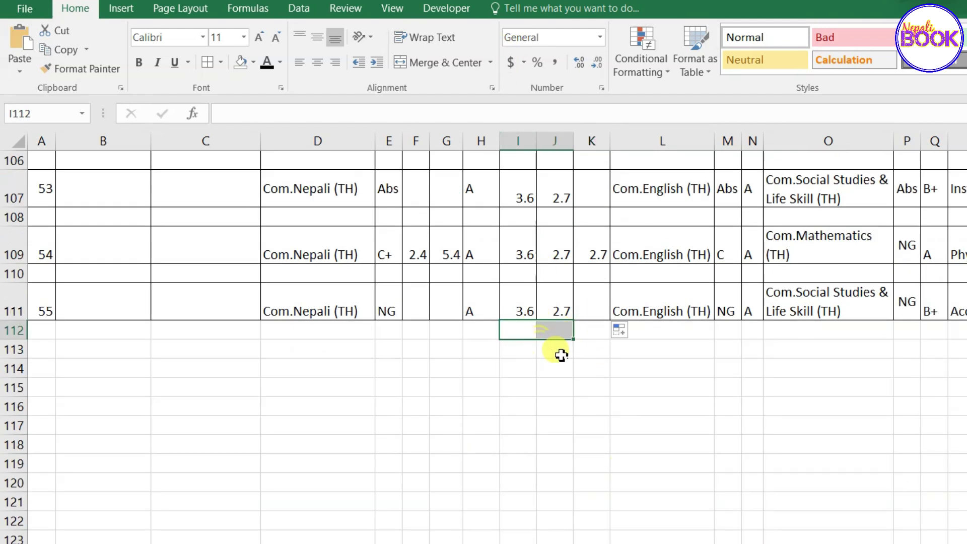
pyautogui.click(443, 63)
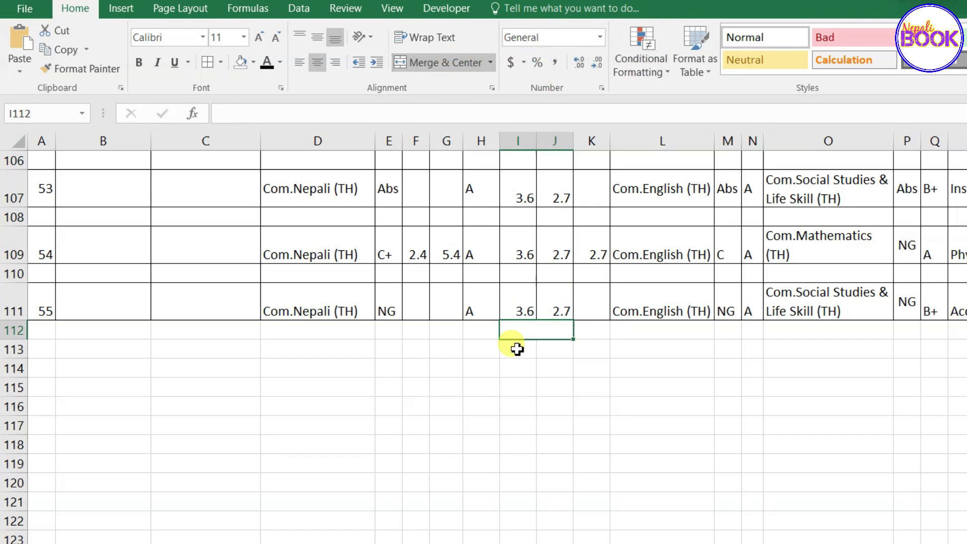
pyautogui.write('T')
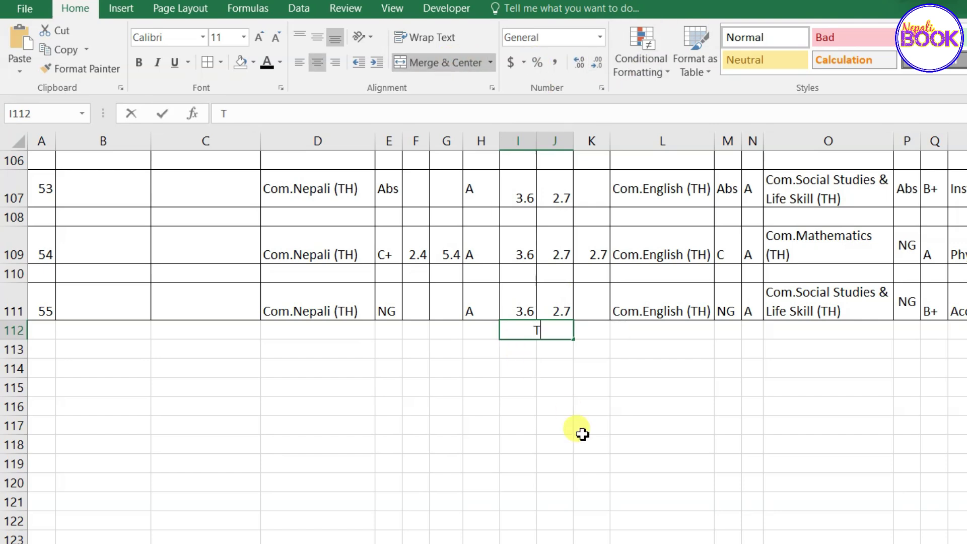
pyautogui.write('otal GP')
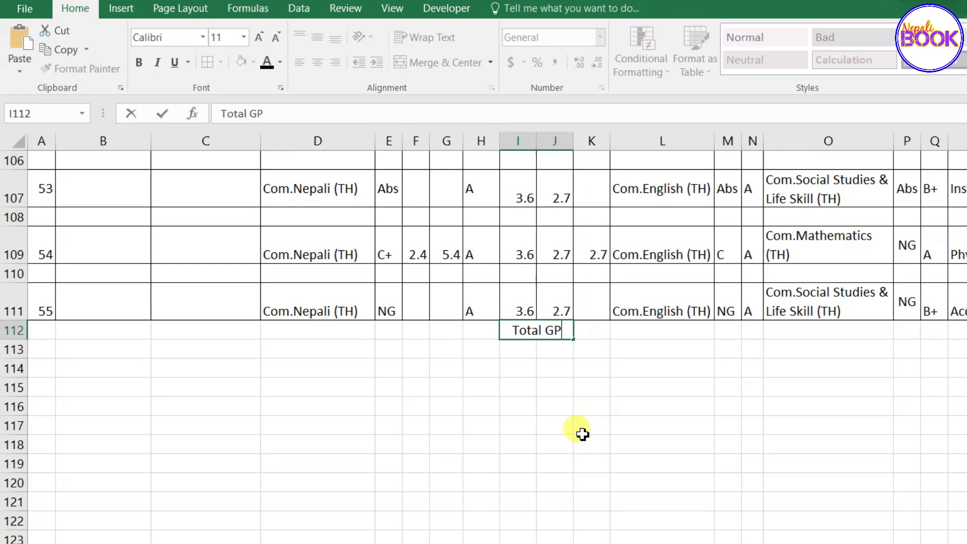
pyautogui.press('Return')
# - Widen the Final GP column and total it in K112 with =SUM(K3:K111)
pyautogui.click(590, 330)
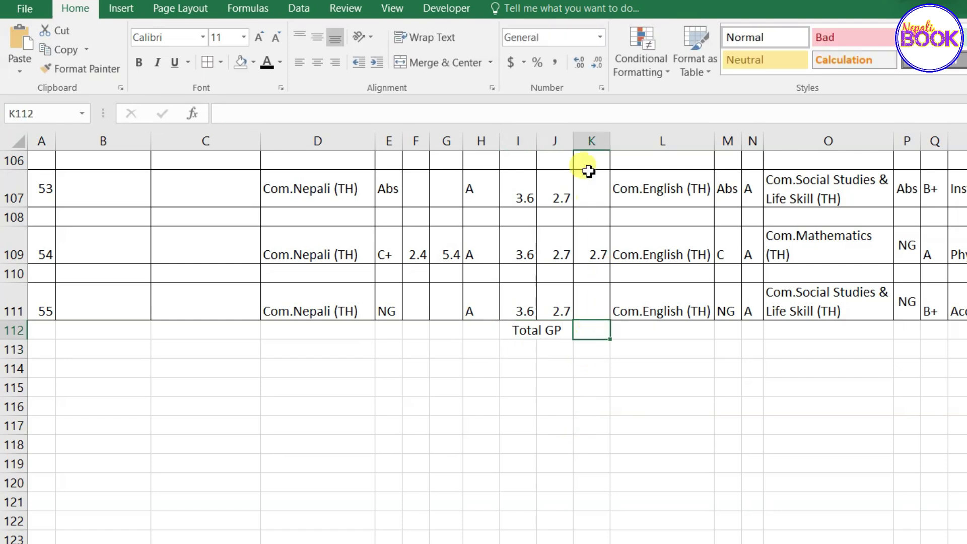
pyautogui.moveTo(610, 141); pyautogui.dragTo(633, 220)
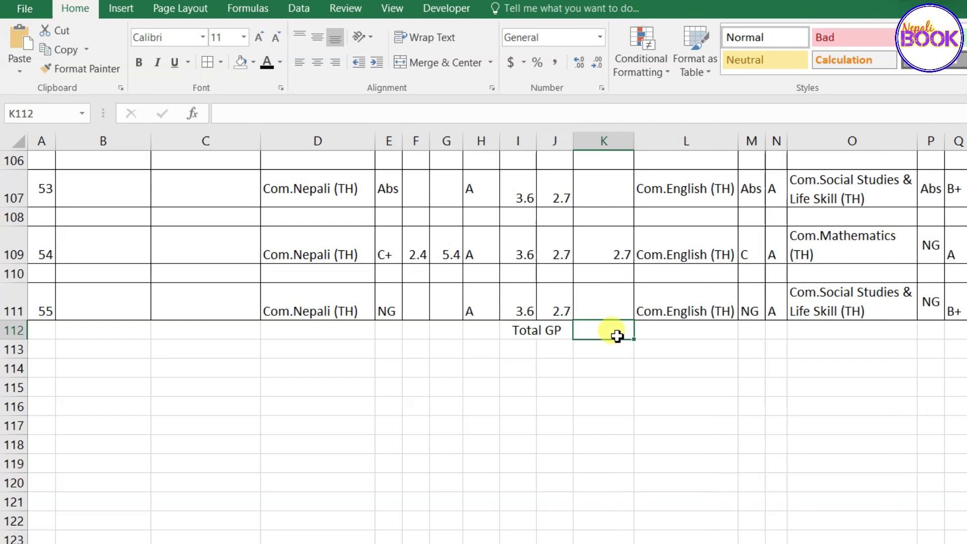
pyautogui.write('=sum')
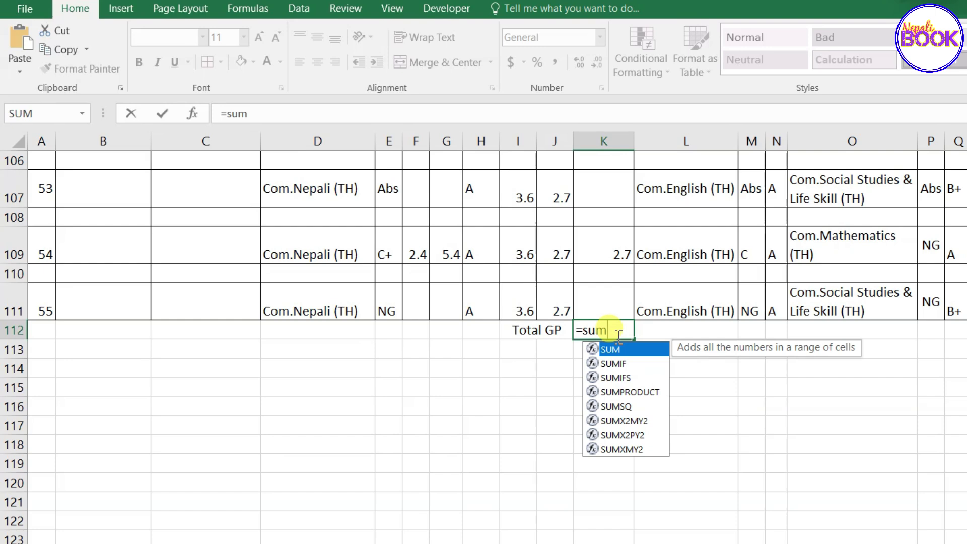
pyautogui.press('Tab')
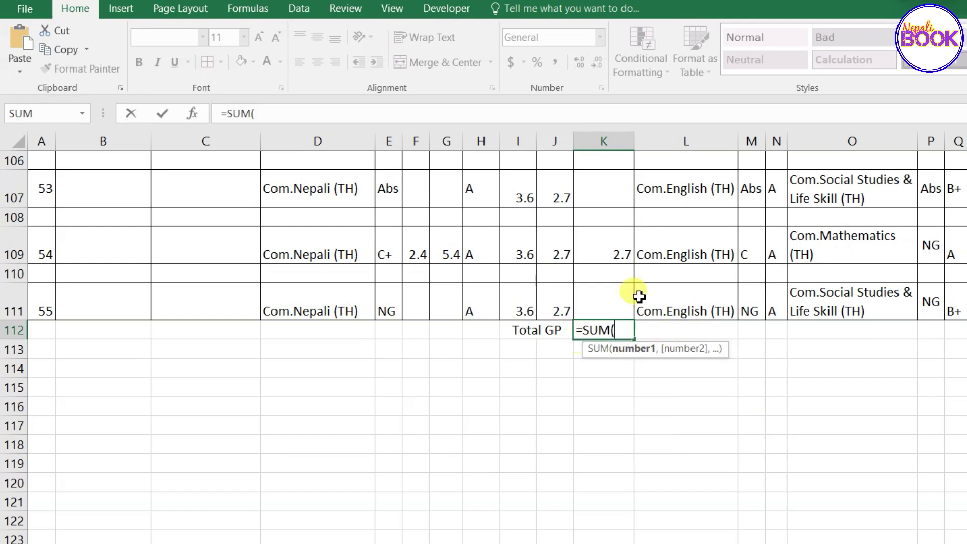
pyautogui.scroll(2, 631, 288)
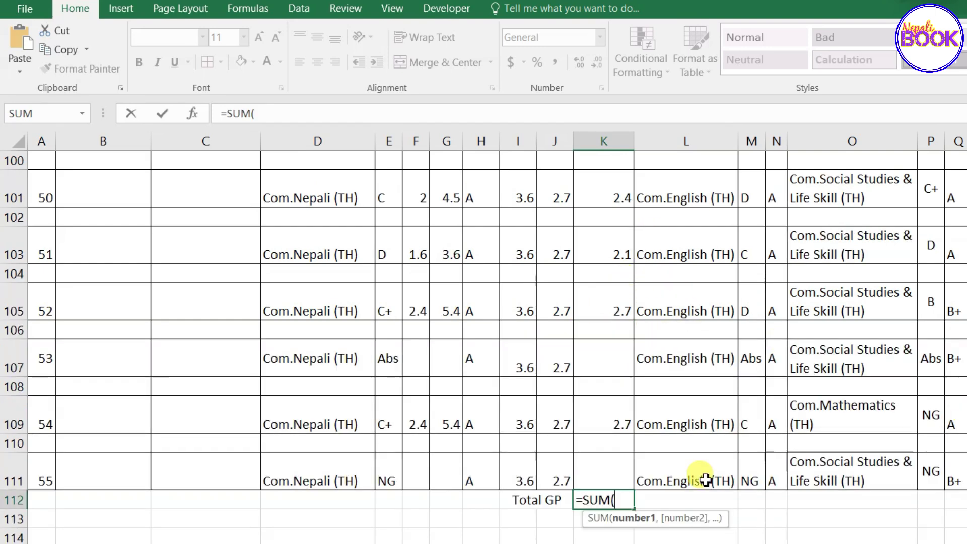
pyautogui.moveTo(609, 469); pyautogui.dragTo(609, 261)
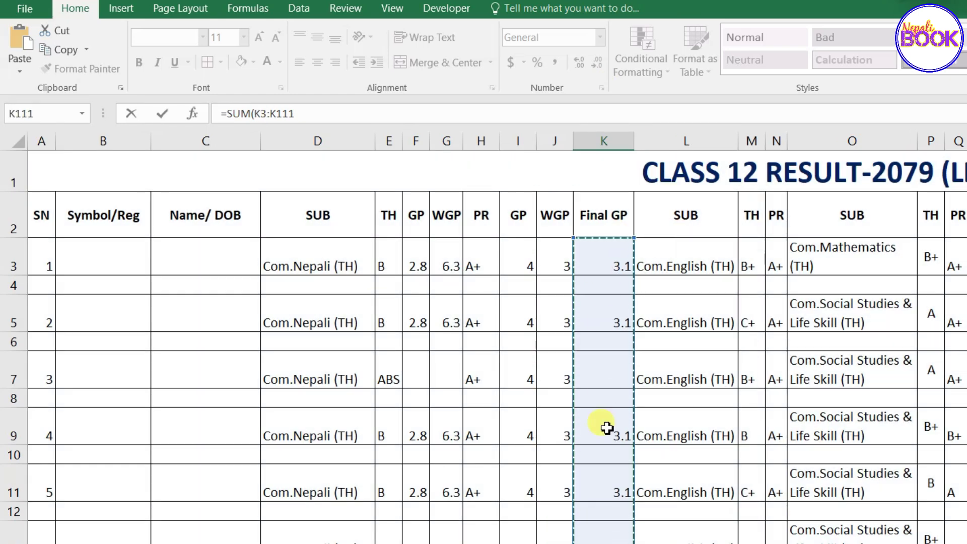
pyautogui.scroll(-19, 610, 352)
pyautogui.scroll(-17, 611, 357)
pyautogui.scroll(1, 610, 356)
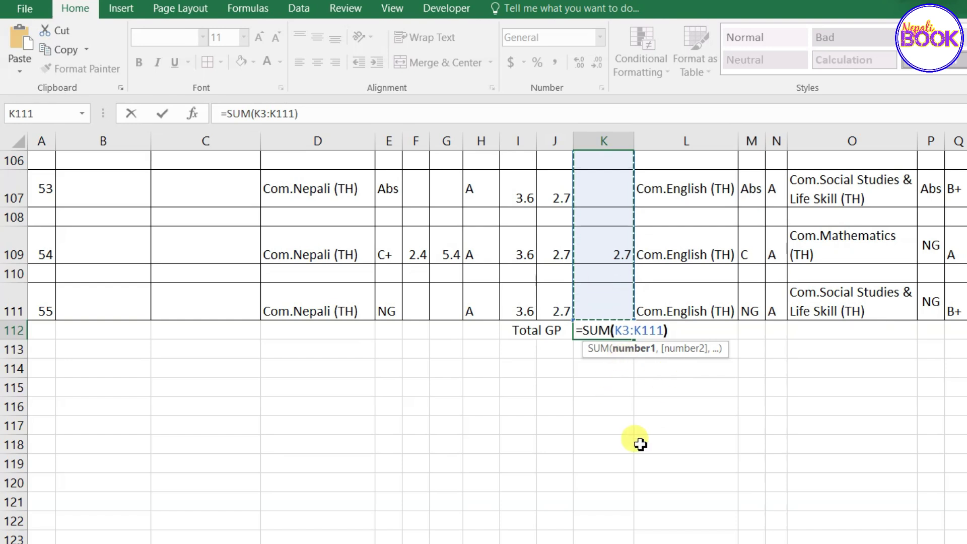
pyautogui.press('Return')
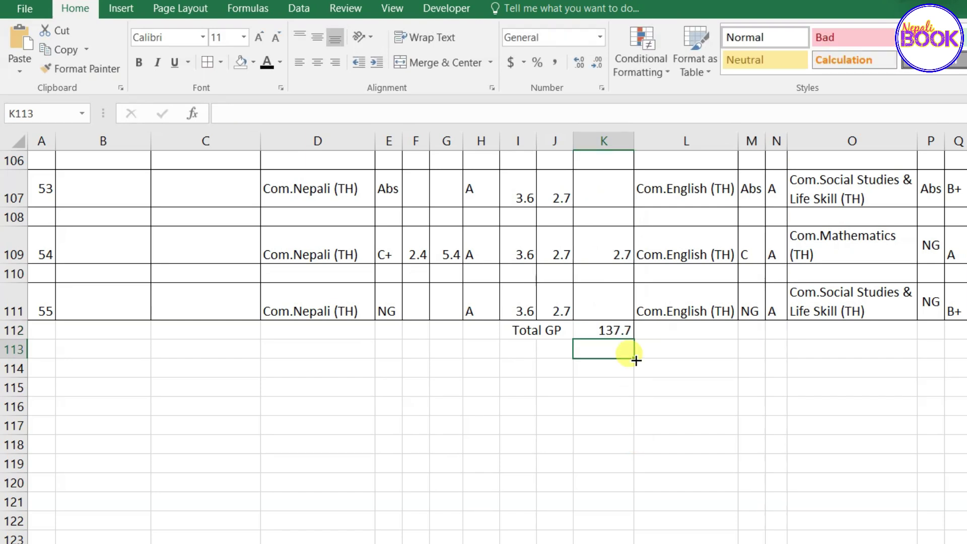
pyautogui.click(622, 328)
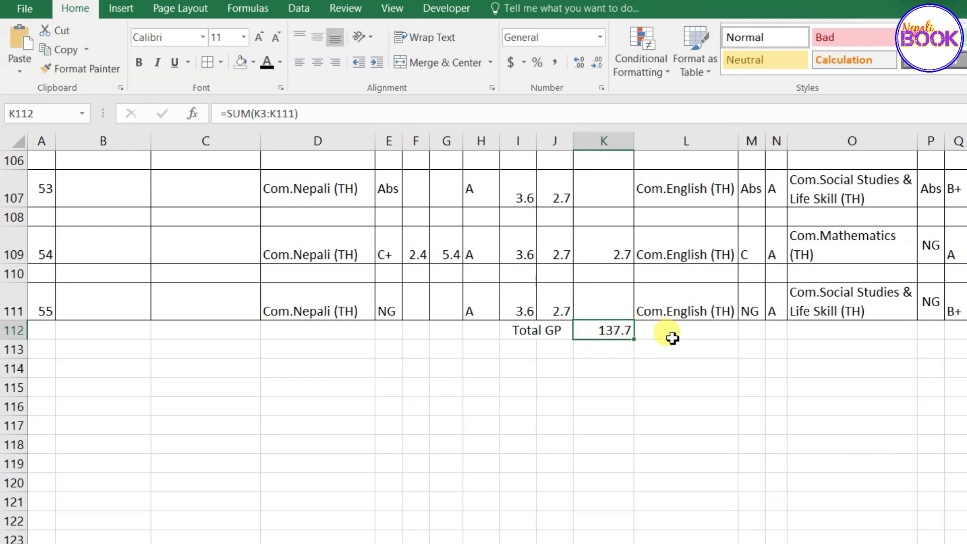
# - Merge and center I113:J113 under Total GP and enter the label Average
pyautogui.moveTo(518, 349); pyautogui.dragTo(546, 350)
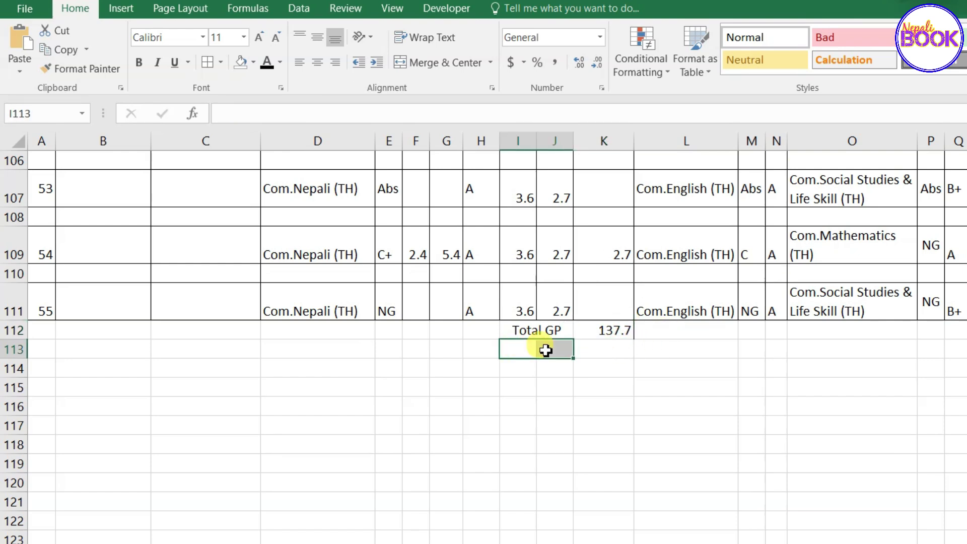
pyautogui.write('Average')
pyautogui.press('Return')
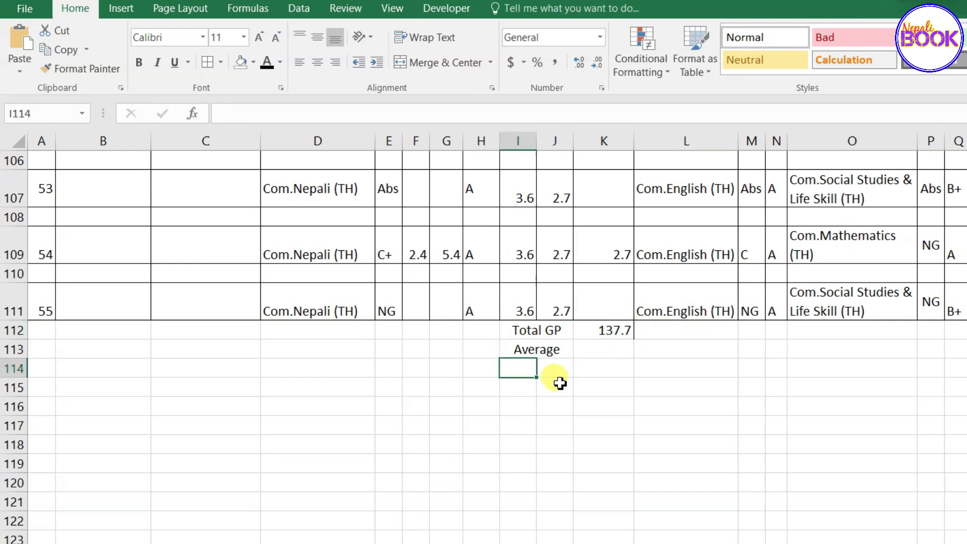
# - Calculate the average GP in K113 by dividing the total by 52 with =K112/52
pyautogui.click(610, 350)
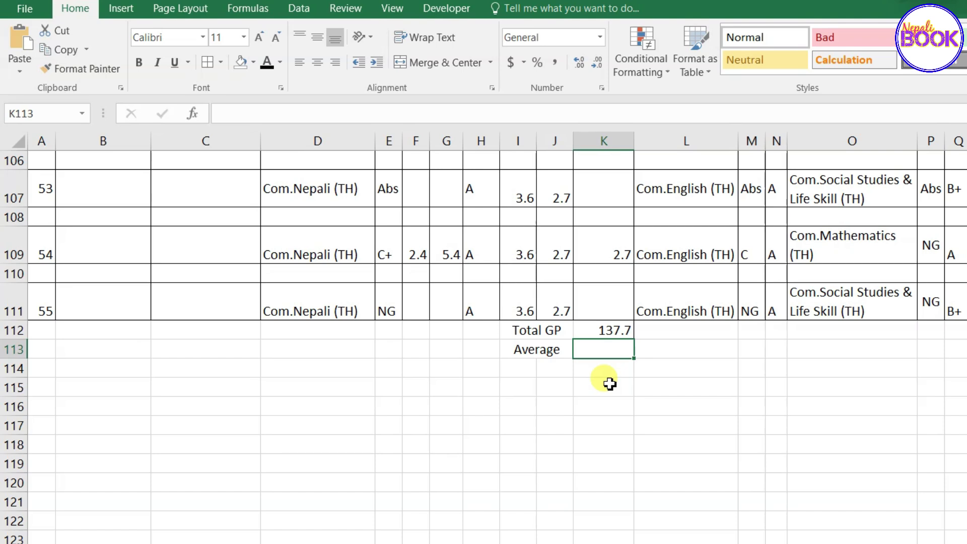
pyautogui.write('=')
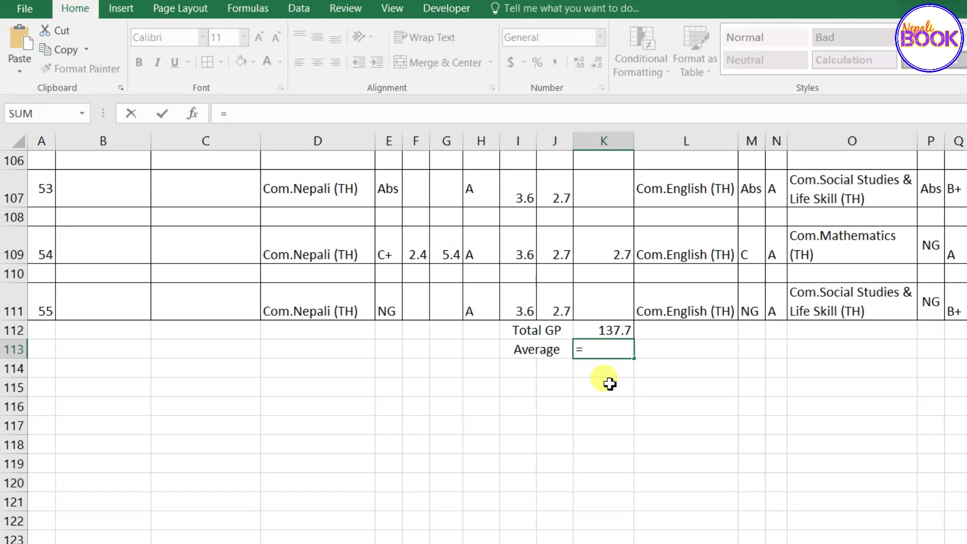
pyautogui.click(611, 330)
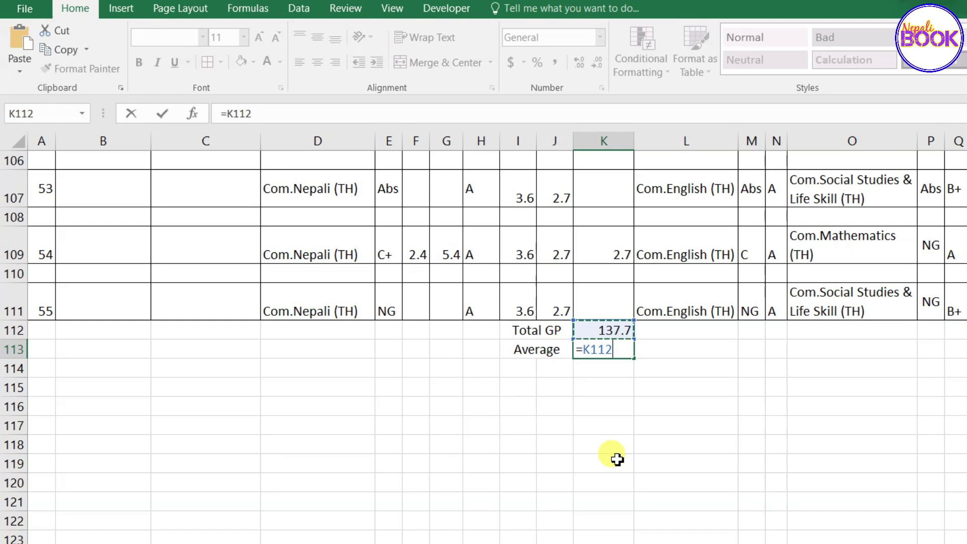
pyautogui.write('/52')
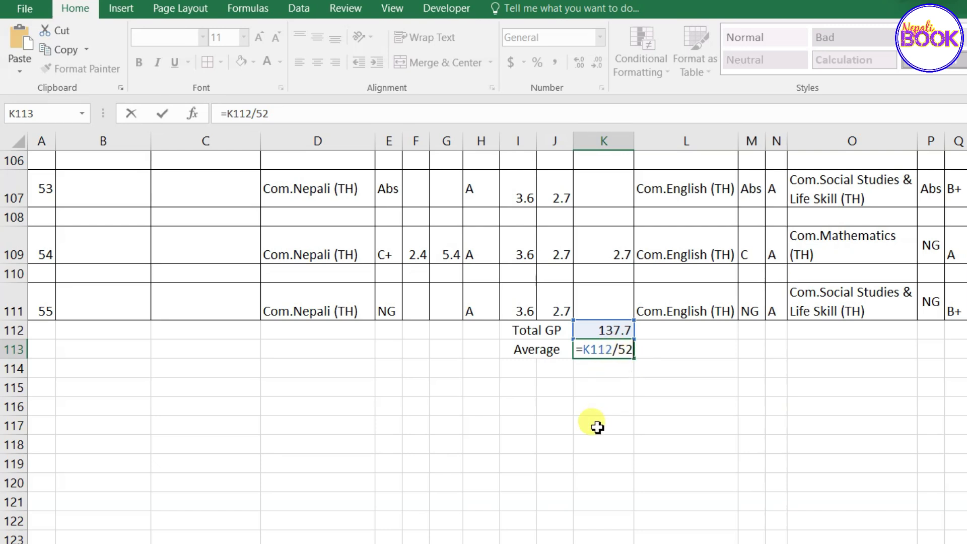
pyautogui.press('Return')
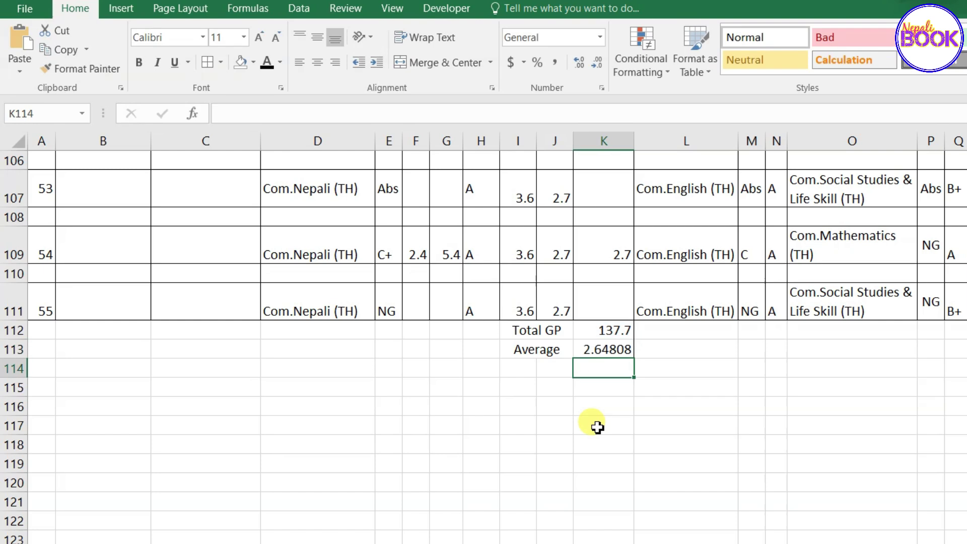
# - Reduce the average GP in K113 to two decimal places
pyautogui.click(612, 348)
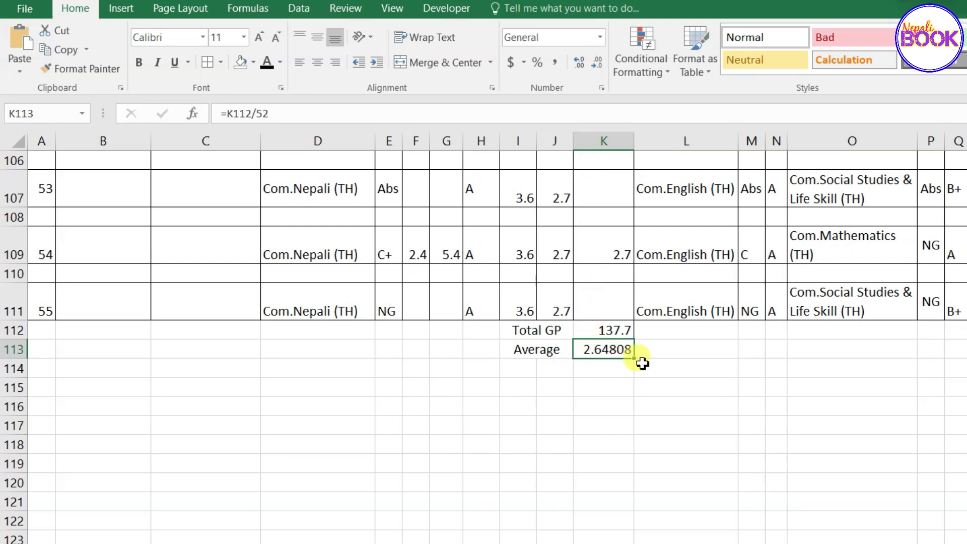
pyautogui.click(599, 68)
pyautogui.click(599, 68)
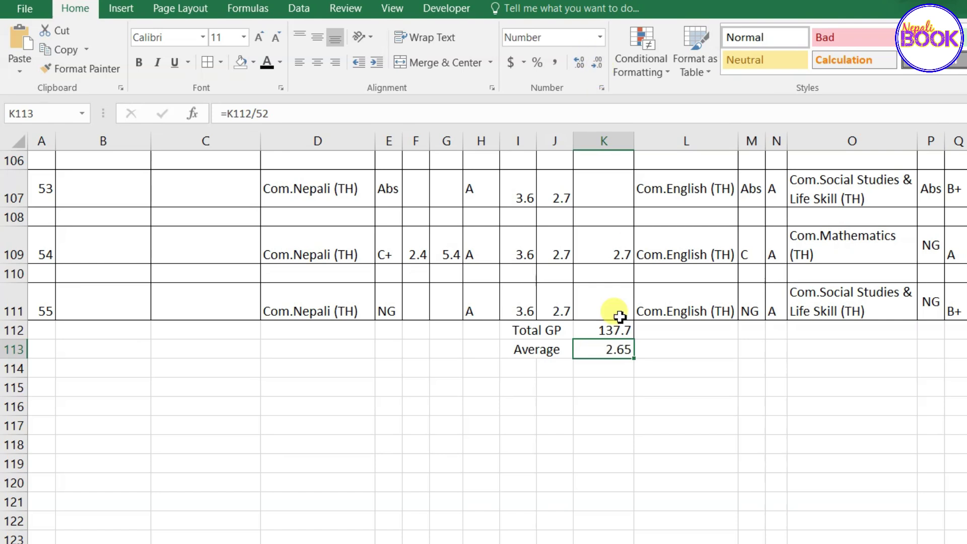
pyautogui.click(615, 388)
pyautogui.click(610, 349)
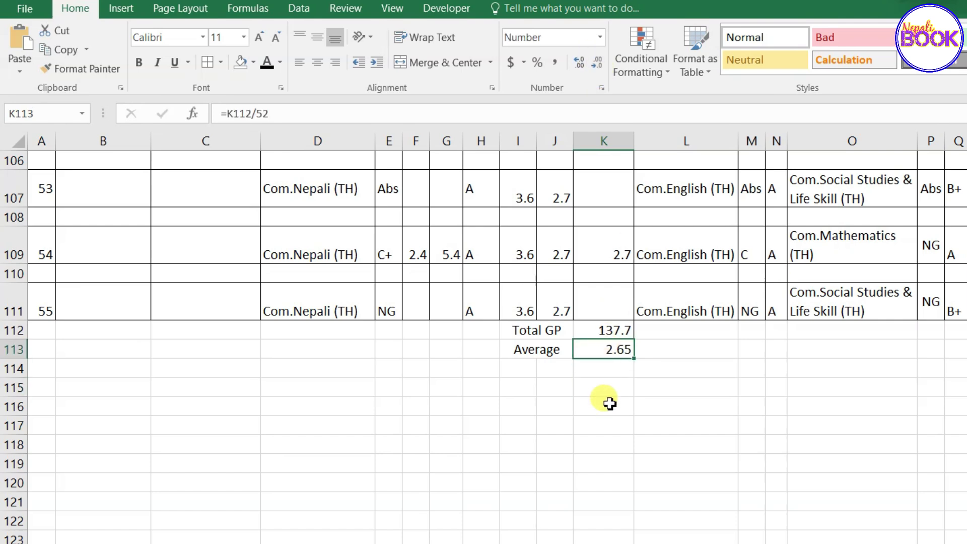
# - Emphasize the average GP value in K113 with font size 14 and bold
pyautogui.click(537, 353)
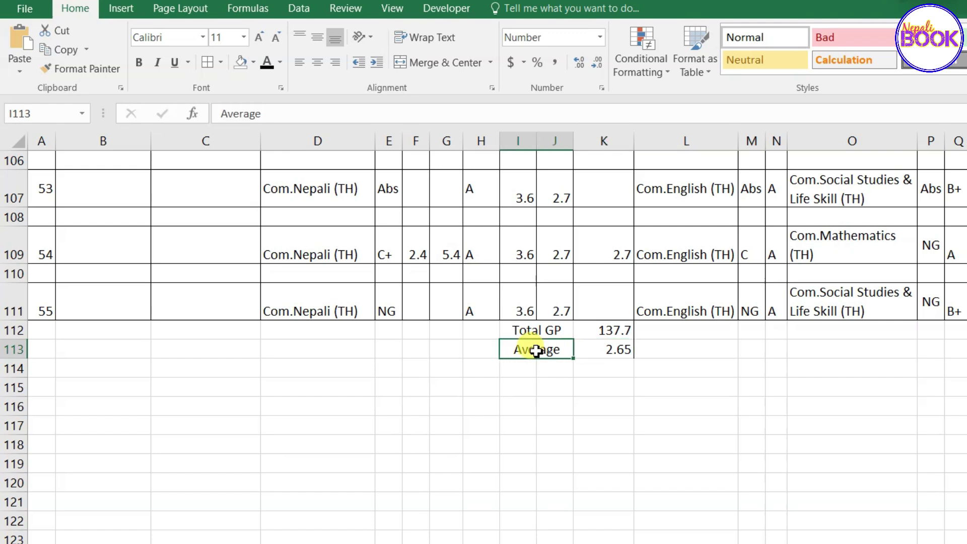
pyautogui.click(605, 353)
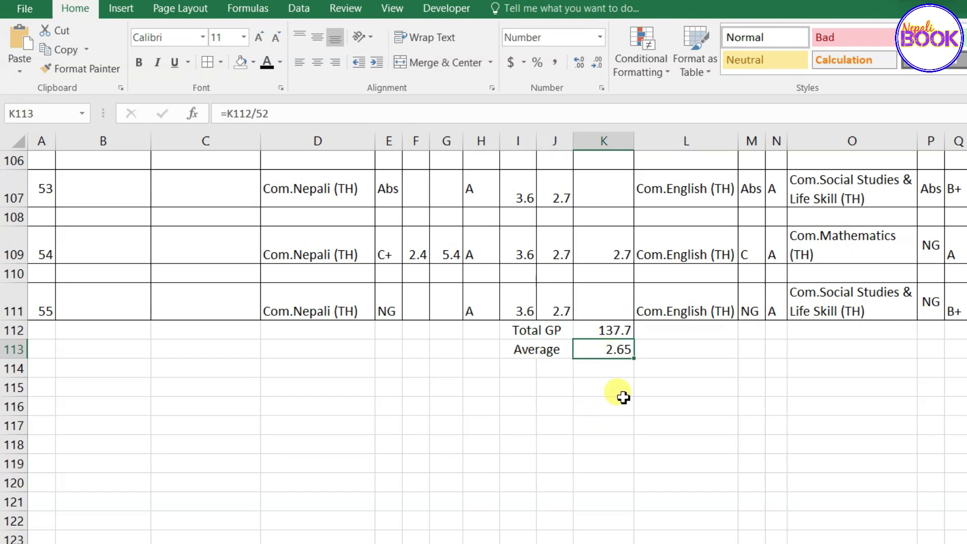
pyautogui.click(258, 38)
pyautogui.click(258, 39)
pyautogui.click(138, 62)
pyautogui.click(598, 405)
pyautogui.click(619, 353)
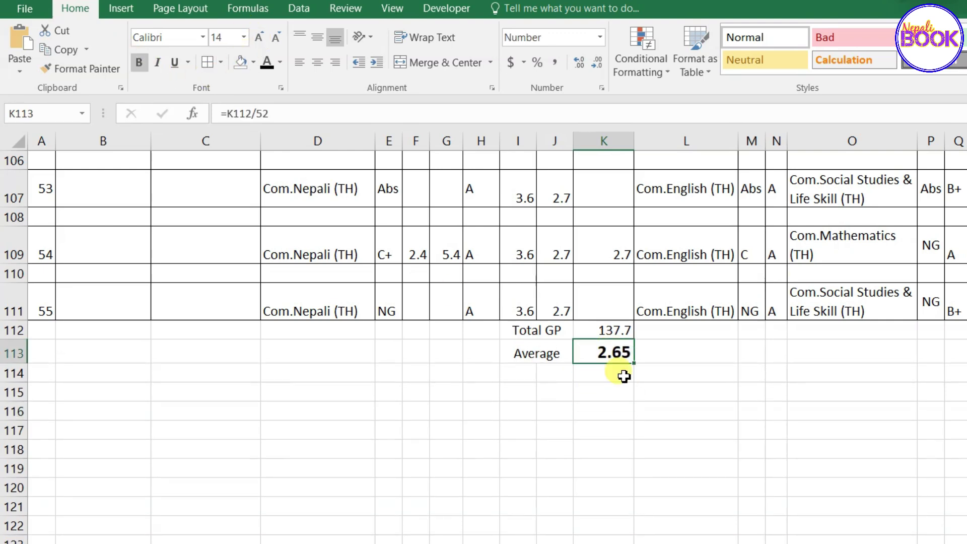
# - Review the completed ledger from the header row down to the Total GP and Average rows
pyautogui.scroll(3, 704, 371)
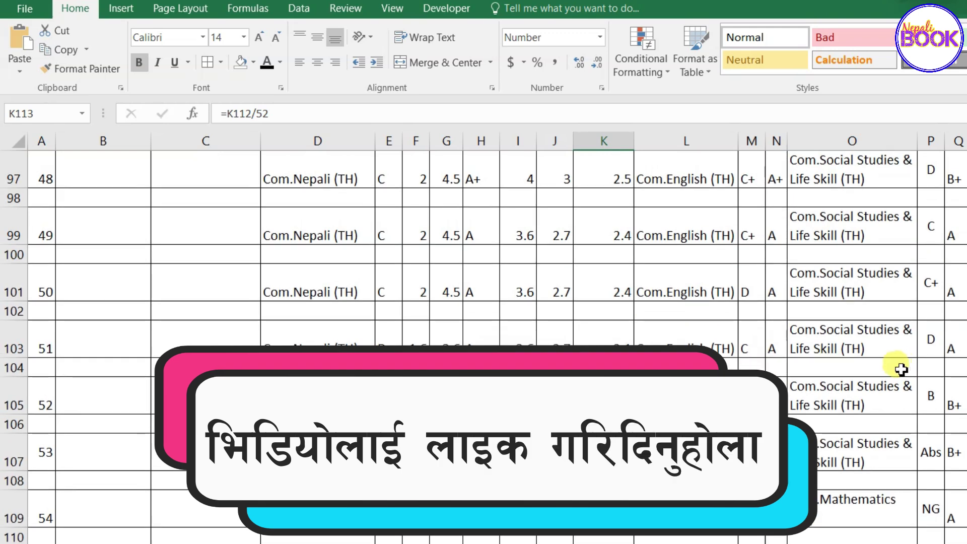
pyautogui.scroll(-2, 906, 369)
pyautogui.scroll(9, 534, 353)
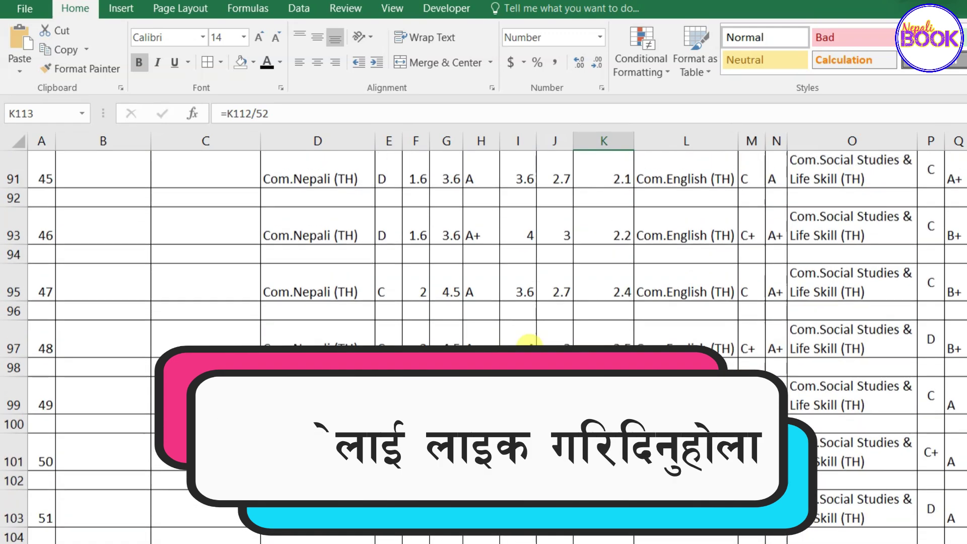
pyautogui.scroll(17, 535, 352)
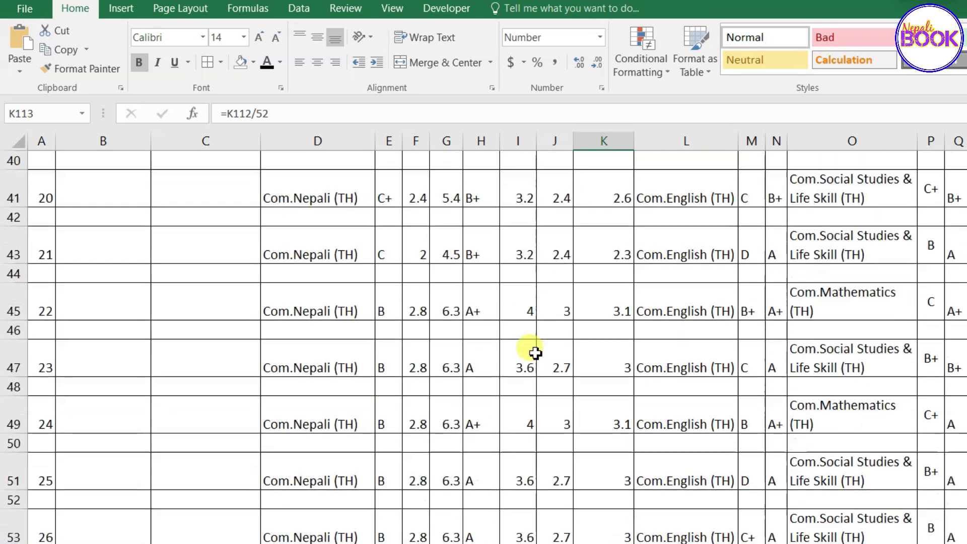
pyautogui.scroll(8, 459, 288)
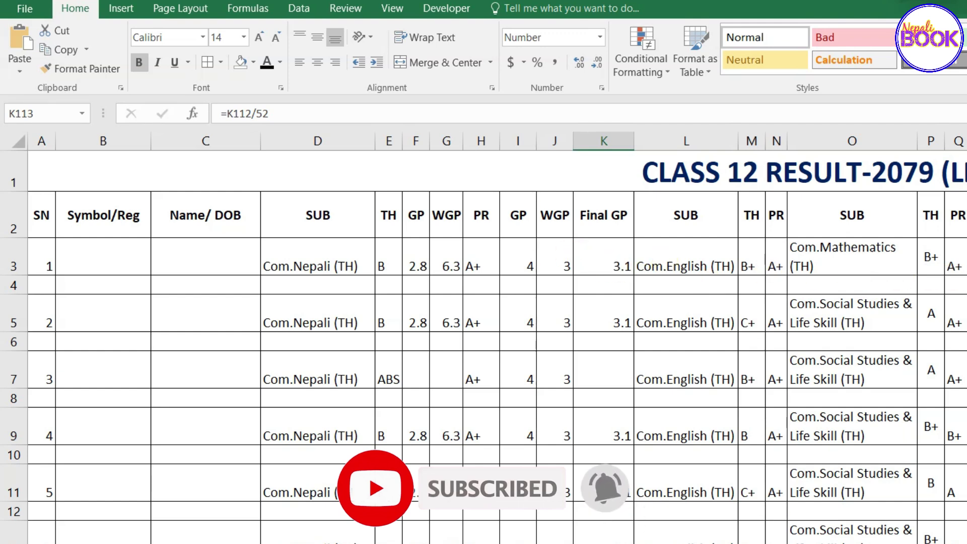
pyautogui.scroll(-8, 602, 455)
pyautogui.scroll(-17, 603, 454)
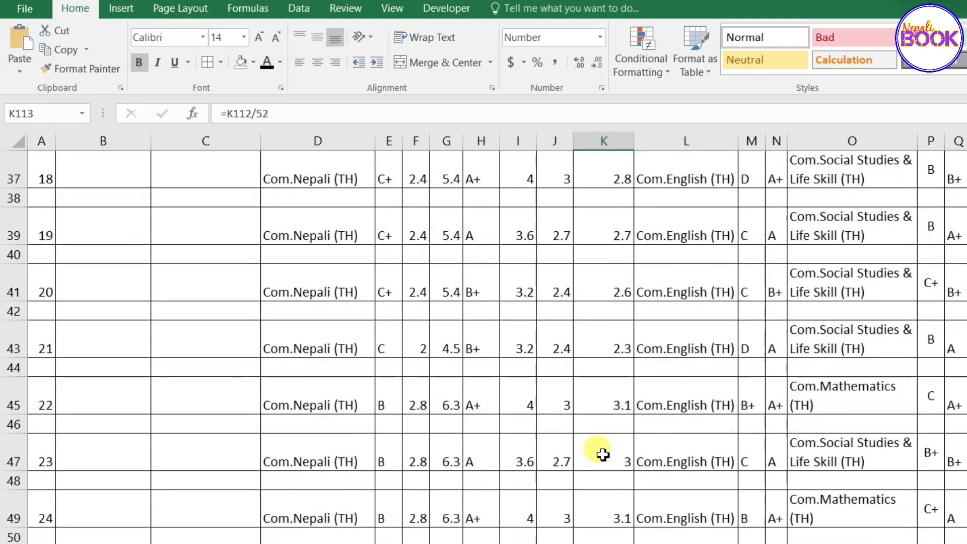
pyautogui.scroll(-10, 603, 455)
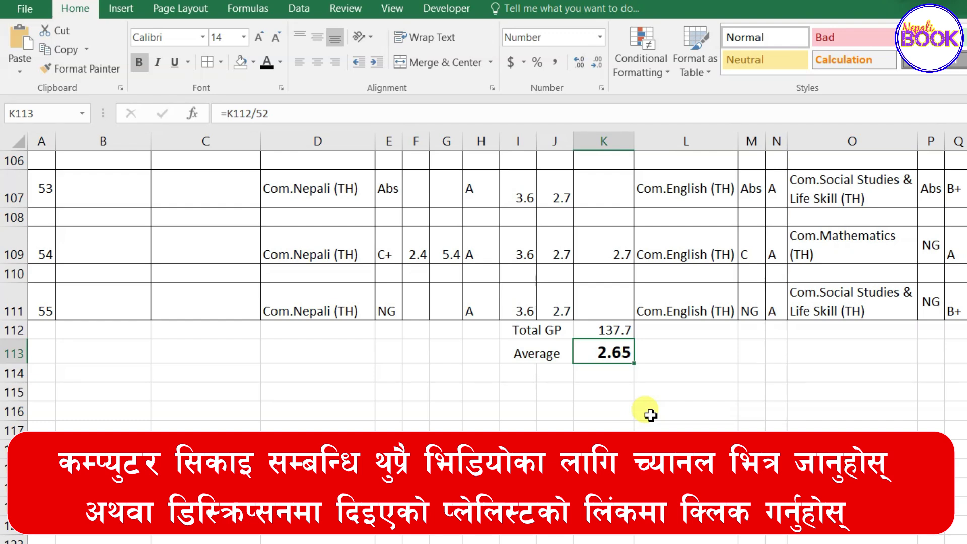
pyautogui.scroll(2, 650, 415)
pyautogui.scroll(-2, 650, 415)
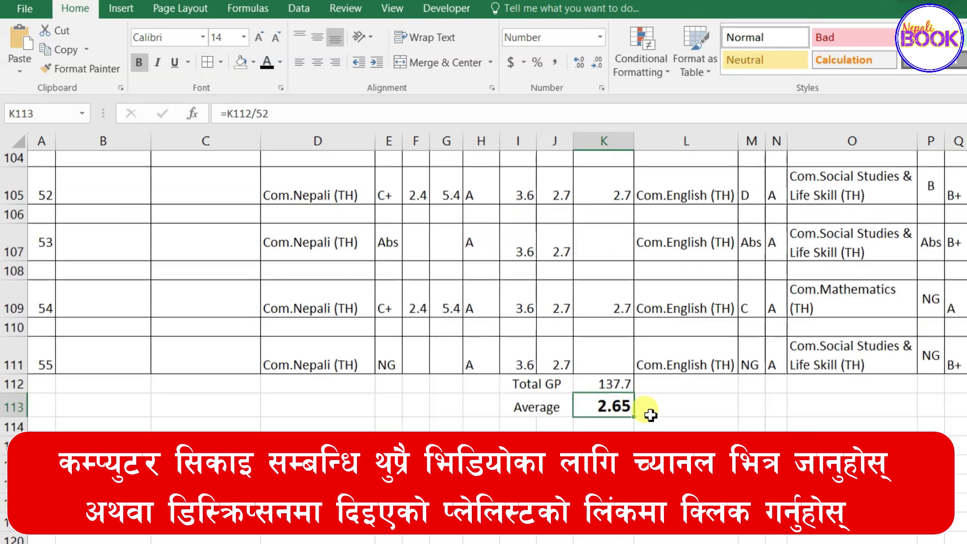
pyautogui.scroll(1, 650, 415)
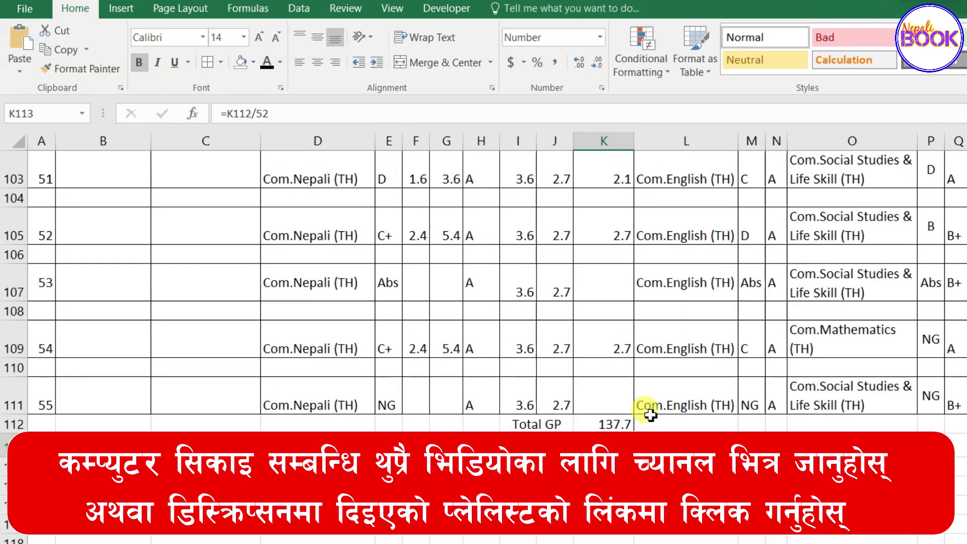